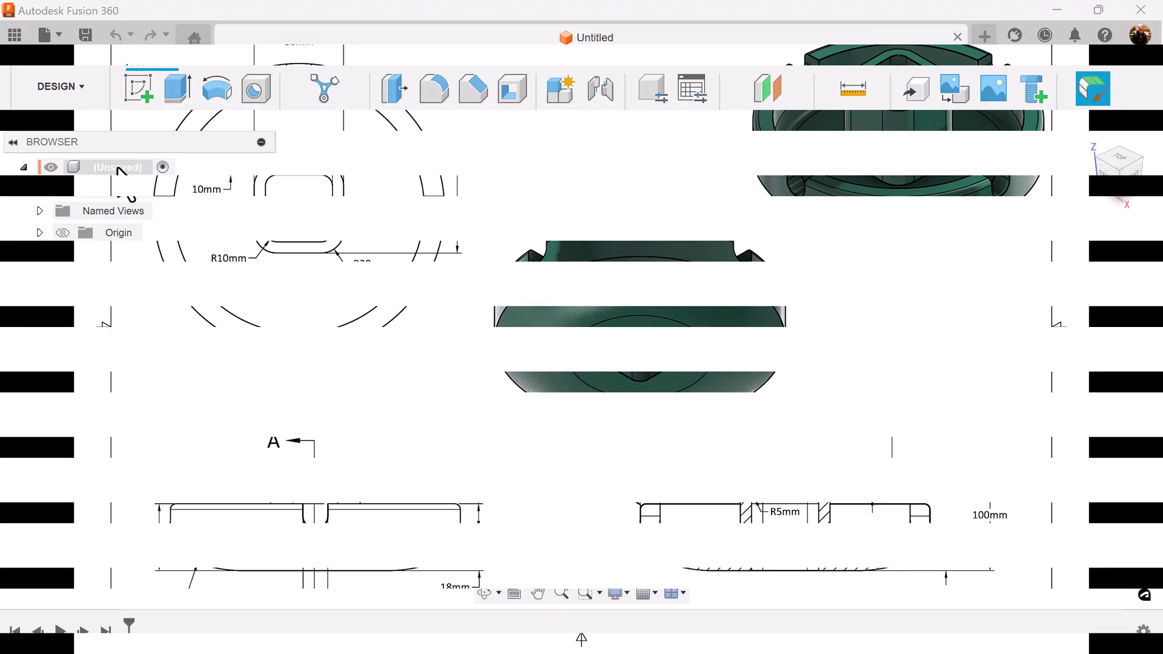
- Create a standard internal component named Component1 in the root assembly and make it active
{"action": "right_click", "coordinate": [118, 168]}
{"action": "key", "text": "Escape"}
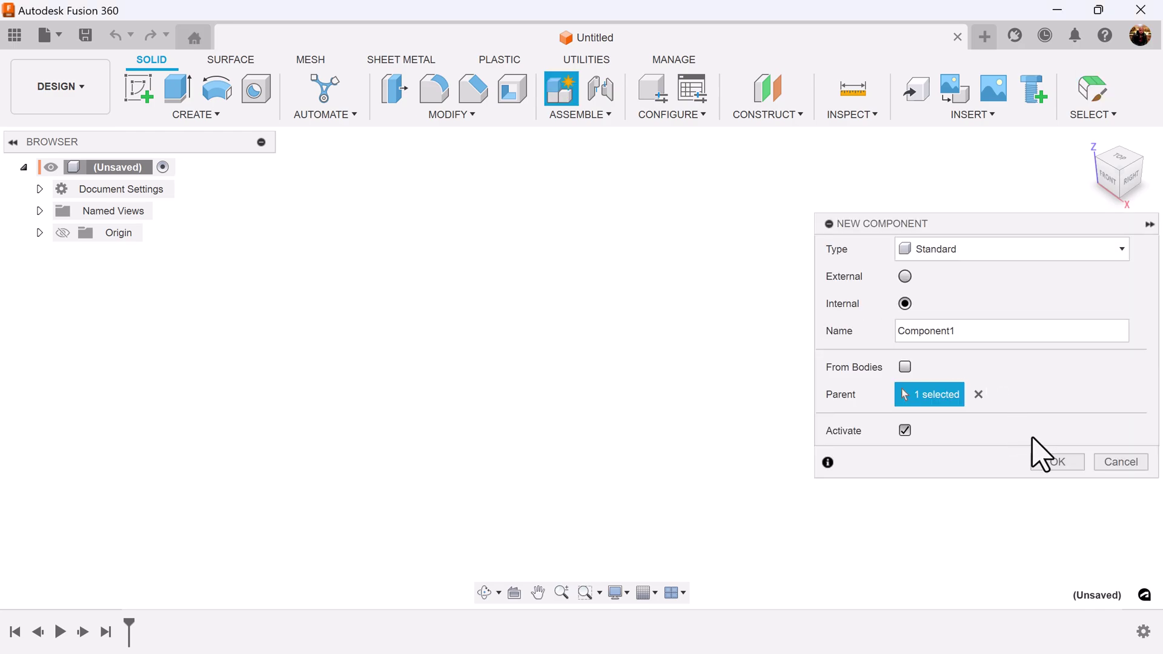
{"action": "left_click", "coordinate": [1059, 464]}
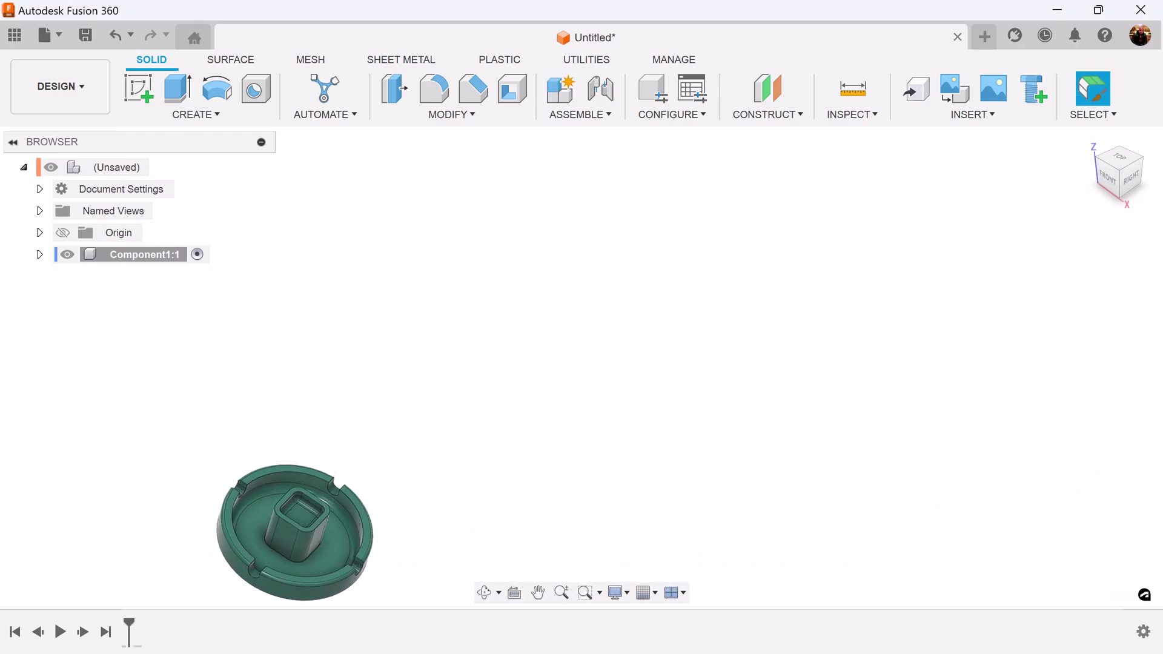
- Check the document units and start a sketch on the horizontal XY origin plane, viewed from above
{"action": "left_click", "coordinate": [1122, 157]}
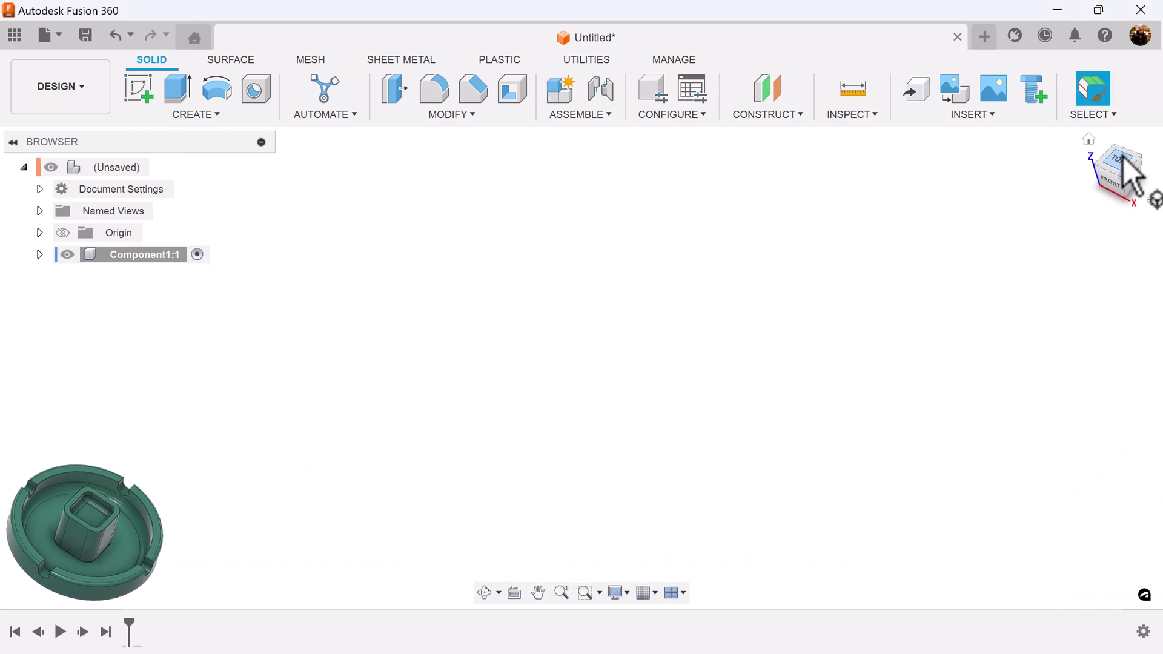
{"action": "left_click", "coordinate": [40, 189]}
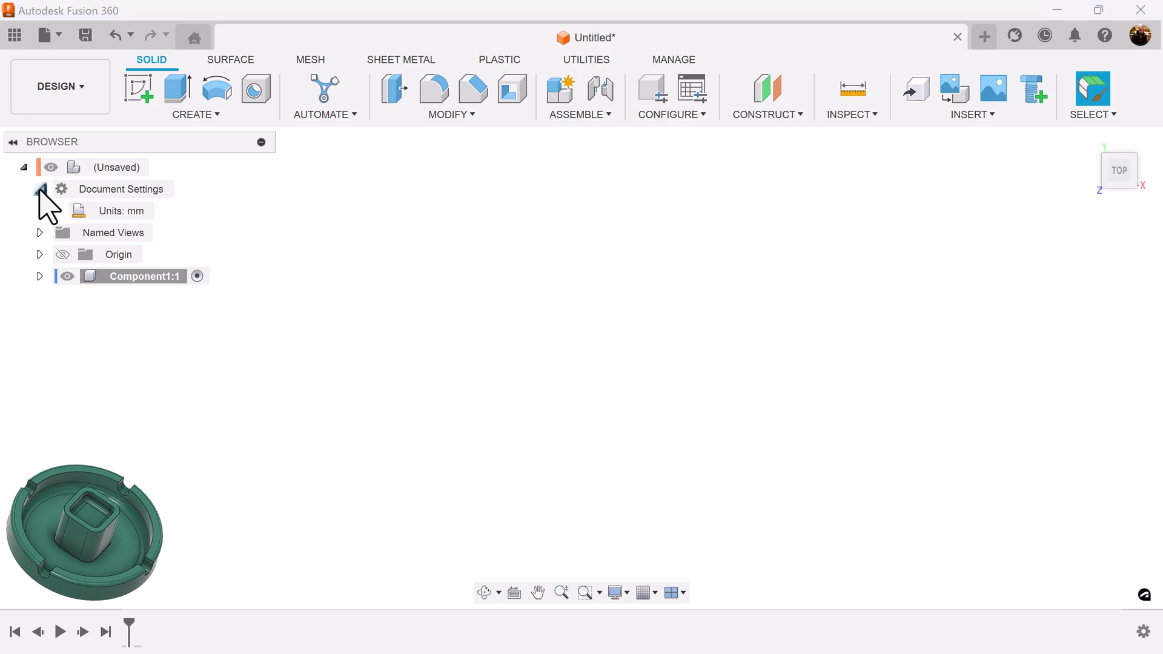
{"action": "left_click", "coordinate": [39, 189]}
{"action": "left_click", "coordinate": [139, 89]}
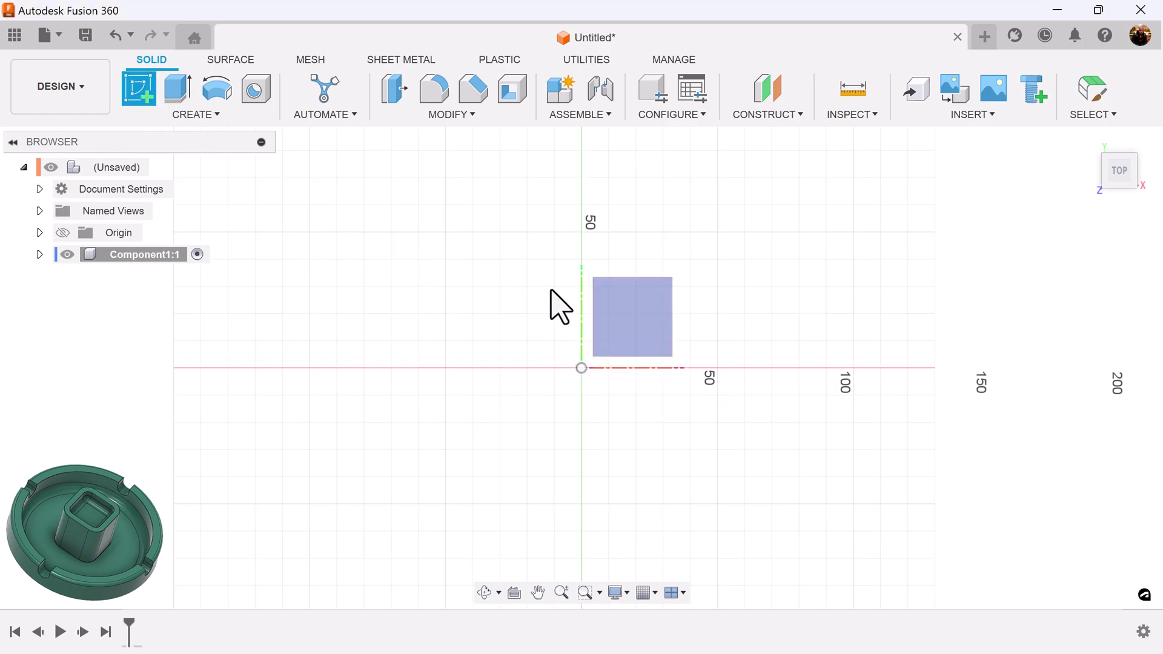
{"action": "left_click", "coordinate": [664, 340]}
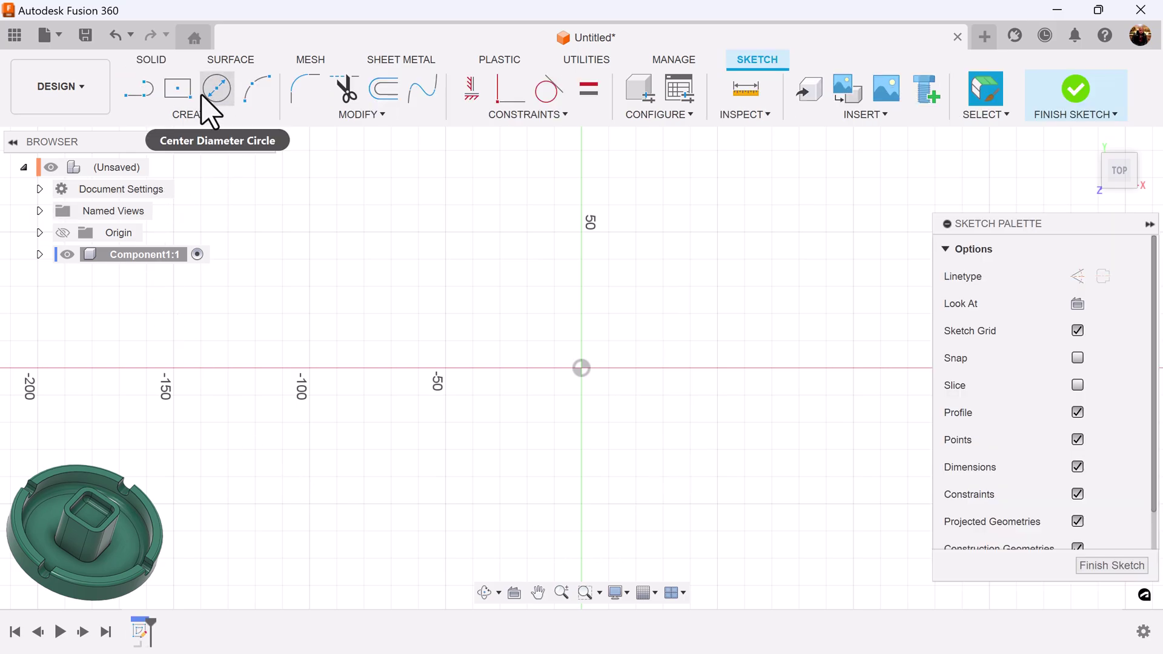
- Draw a 260 mm diameter circle centred on the origin and finish the sketch
{"action": "left_click", "coordinate": [203, 95]}
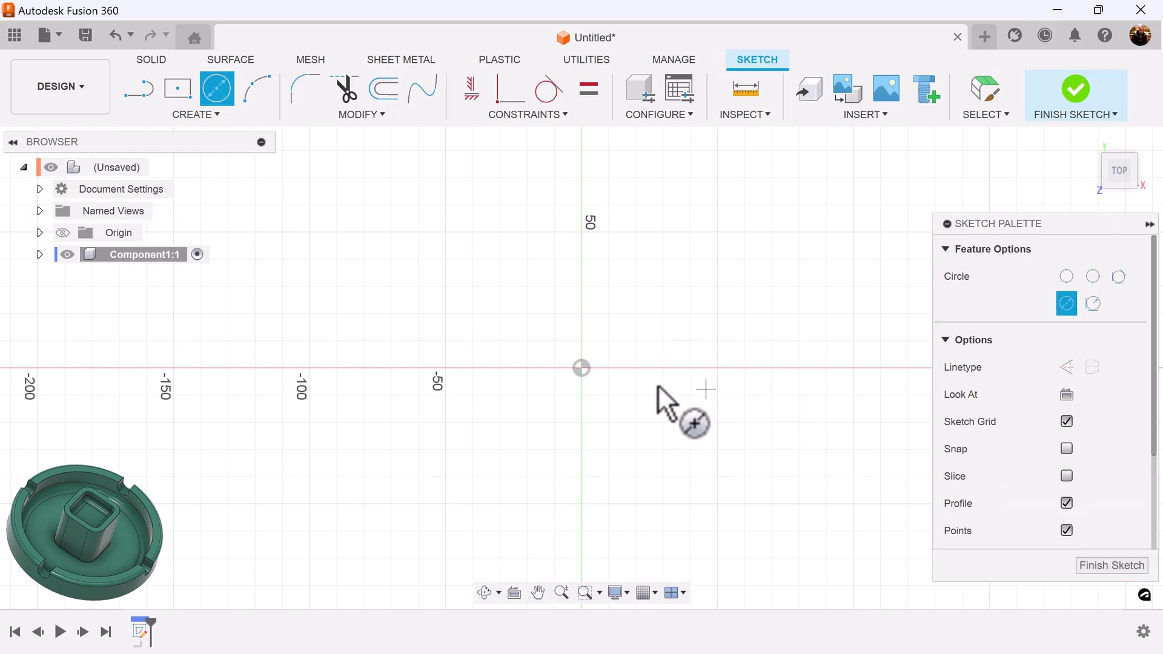
{"action": "left_click", "coordinate": [582, 368]}
{"action": "type", "text": "26"}
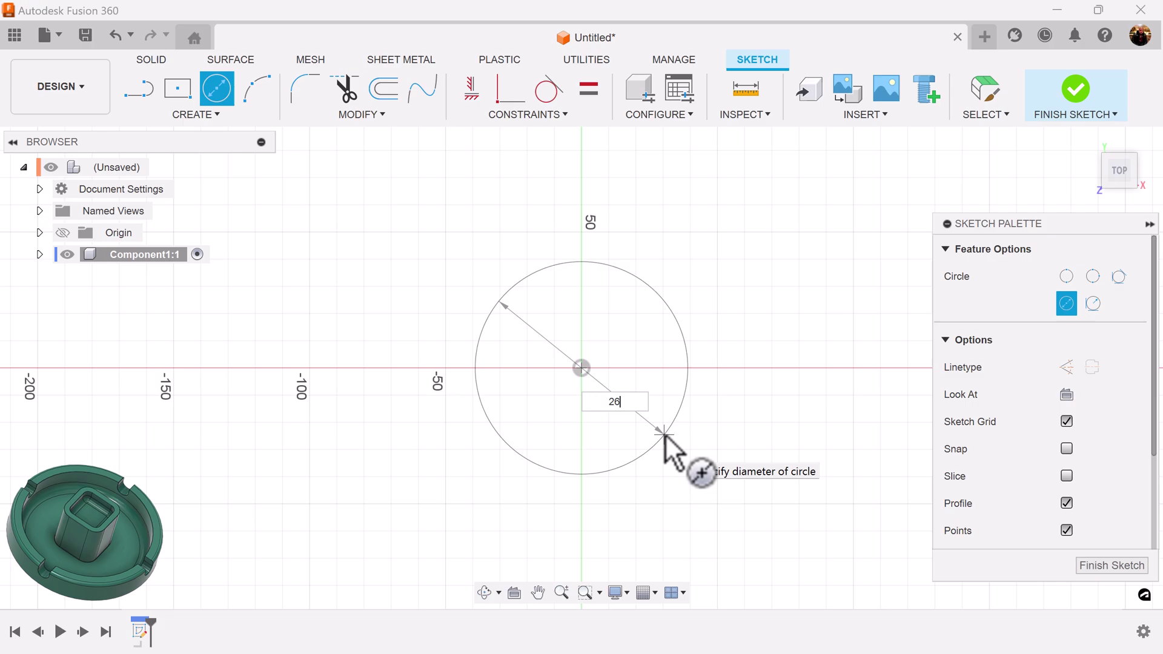
{"action": "type", "text": "0"}
{"action": "key", "text": "Return"}
{"action": "scroll", "coordinate": [664, 434], "scroll_direction": "down", "scroll_amount": 2}
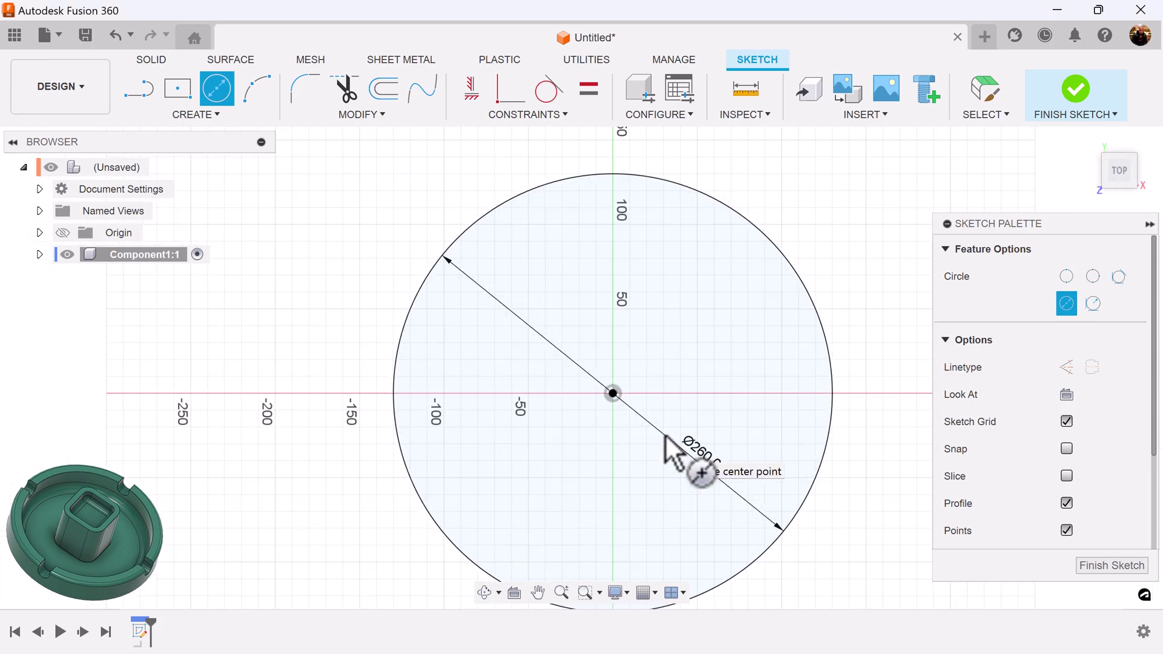
{"action": "scroll", "coordinate": [665, 434], "scroll_direction": "down", "scroll_amount": 2}
{"action": "mouse_move", "coordinate": [664, 435]}
{"action": "middle_mouse_down"}
{"action": "mouse_move", "coordinate": [630, 390]}
{"action": "mouse_move", "coordinate": [638, 362]}
{"action": "middle_mouse_up"}
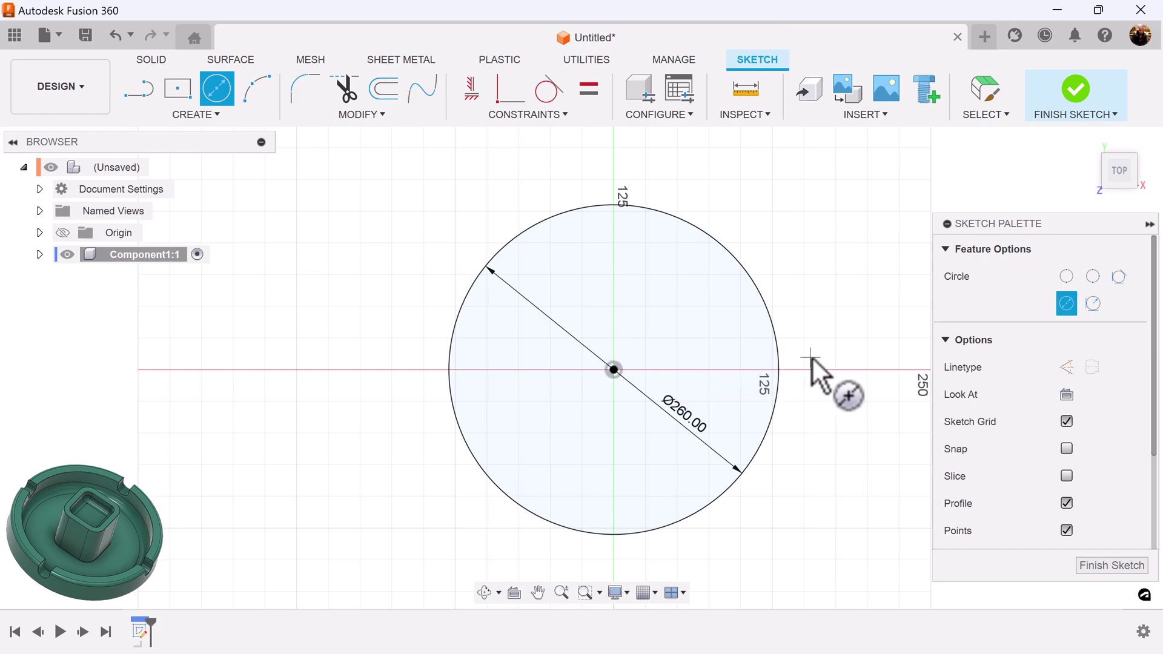
{"action": "left_click", "coordinate": [1108, 565]}
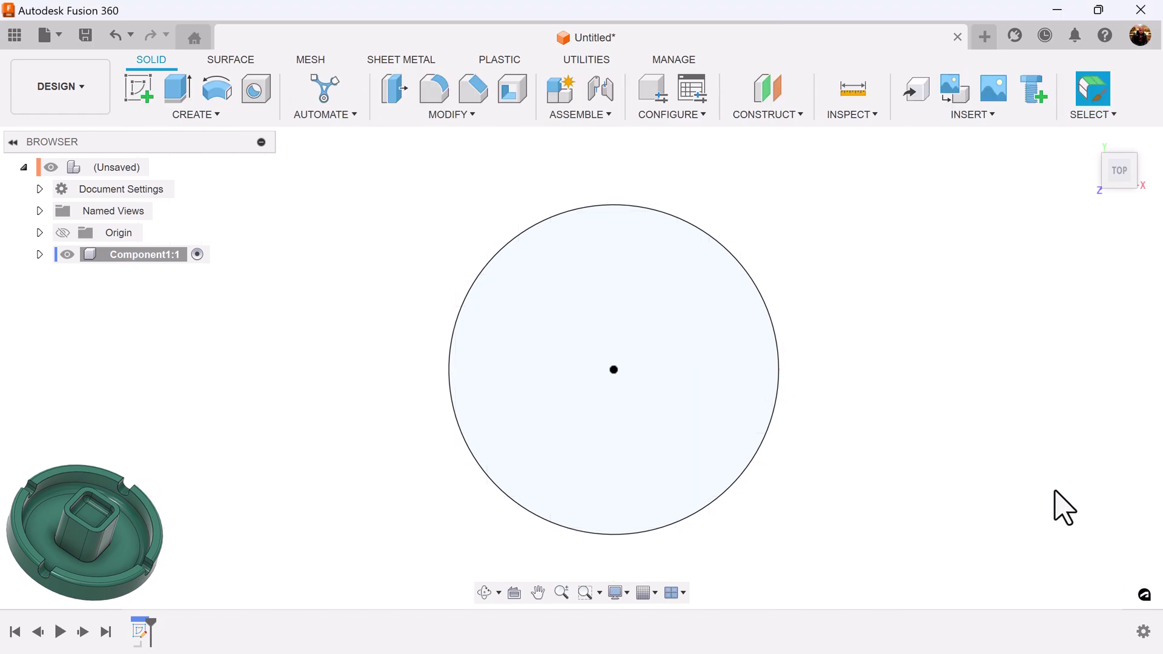
- Extrude the circular profile 60 mm to one side as a new body
{"action": "left_click", "coordinate": [175, 91]}
{"action": "left_click", "coordinate": [590, 298]}
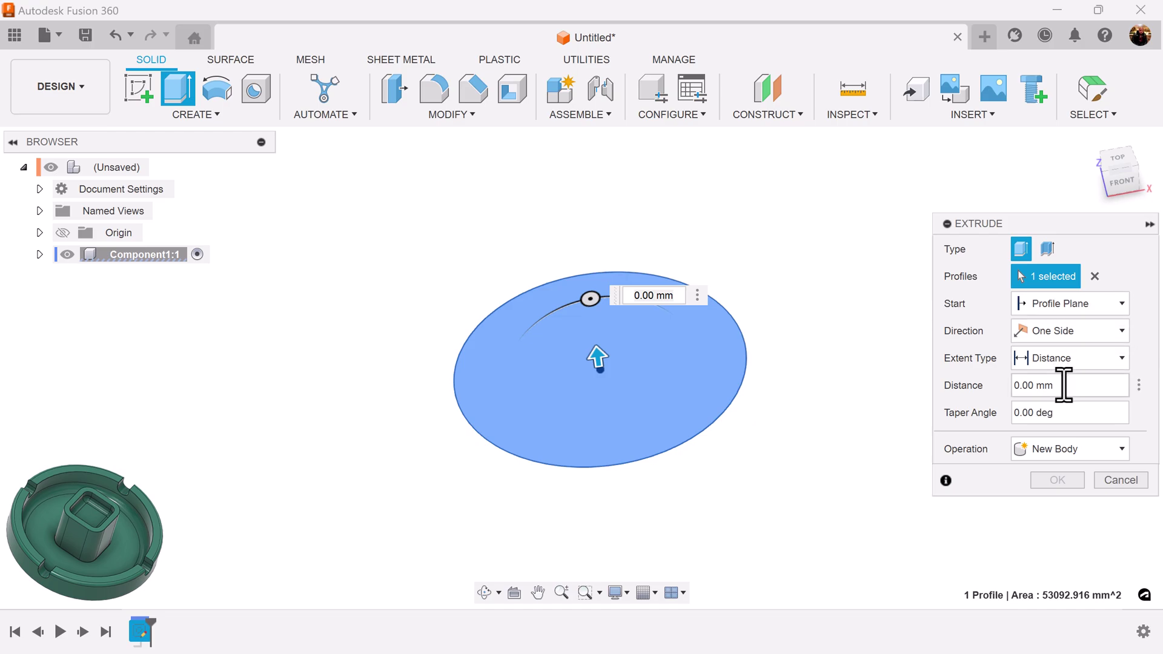
{"action": "left_click", "coordinate": [1064, 385]}
{"action": "type", "text": "60"}
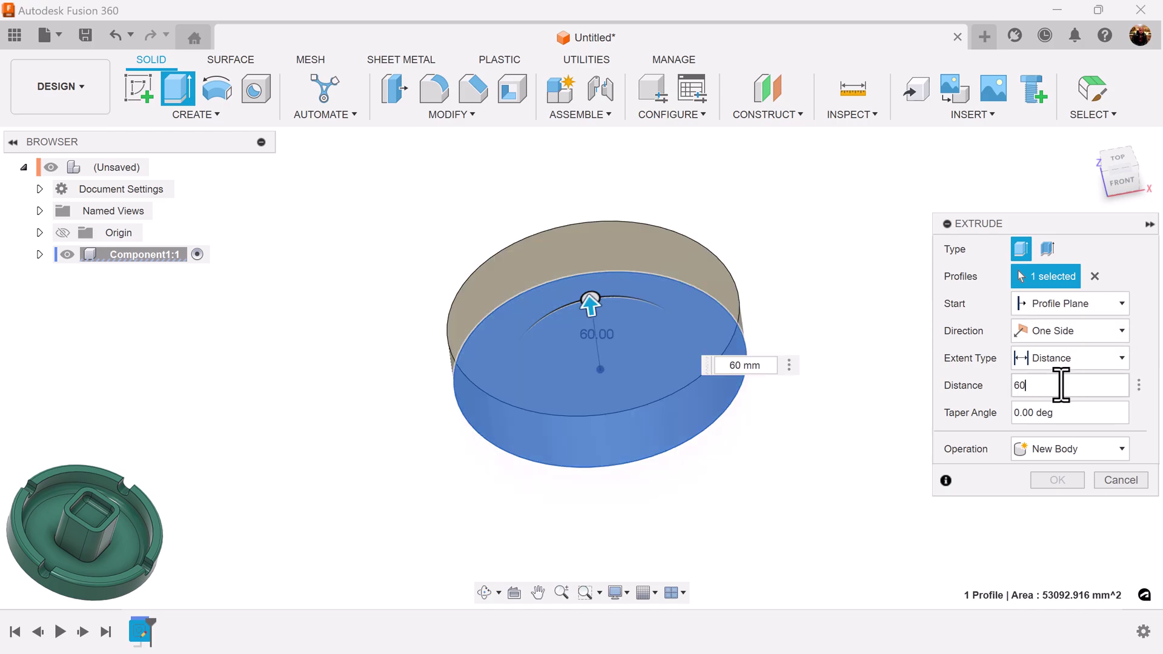
{"action": "left_click", "coordinate": [1057, 480]}
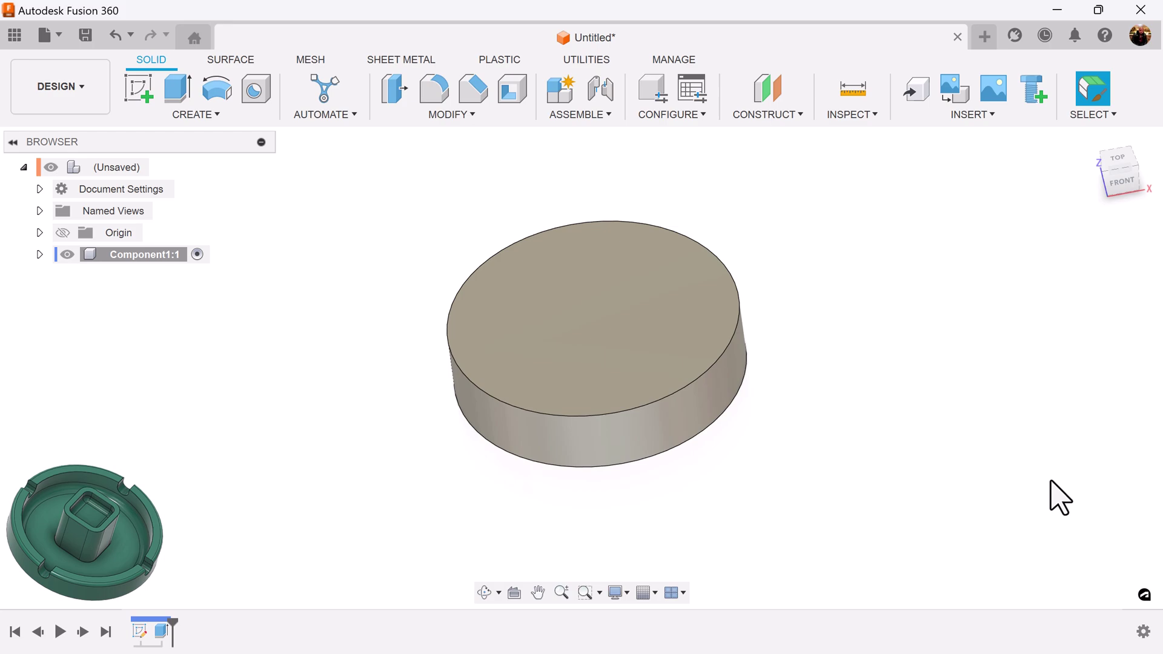
- Start a sketch on the front XZ origin plane and project the disc body's outline into it
{"action": "left_click", "coordinate": [1123, 184]}
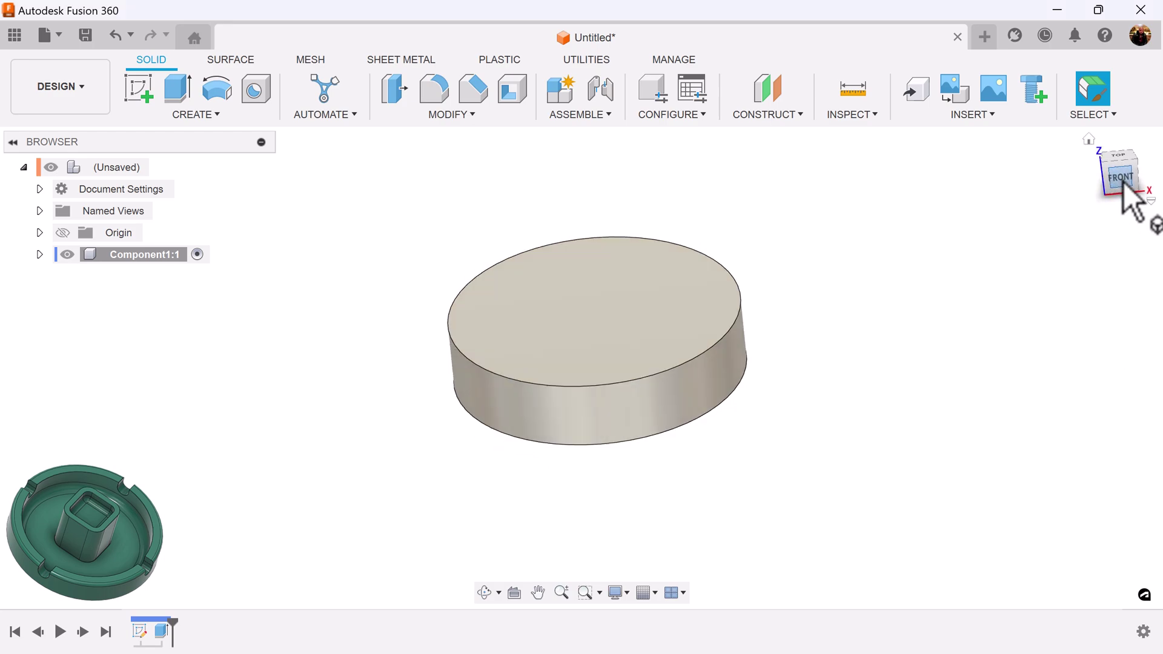
{"action": "left_click", "coordinate": [138, 88]}
{"action": "left_click", "coordinate": [649, 303]}
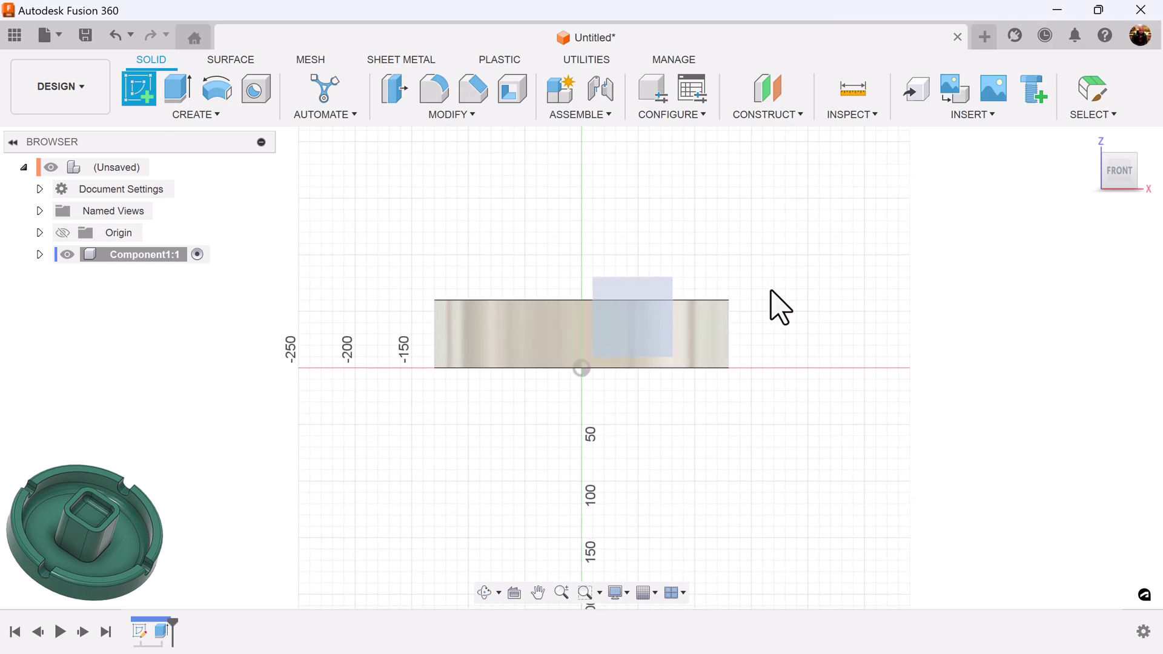
{"action": "scroll", "coordinate": [615, 428], "scroll_direction": "up", "scroll_amount": 5}
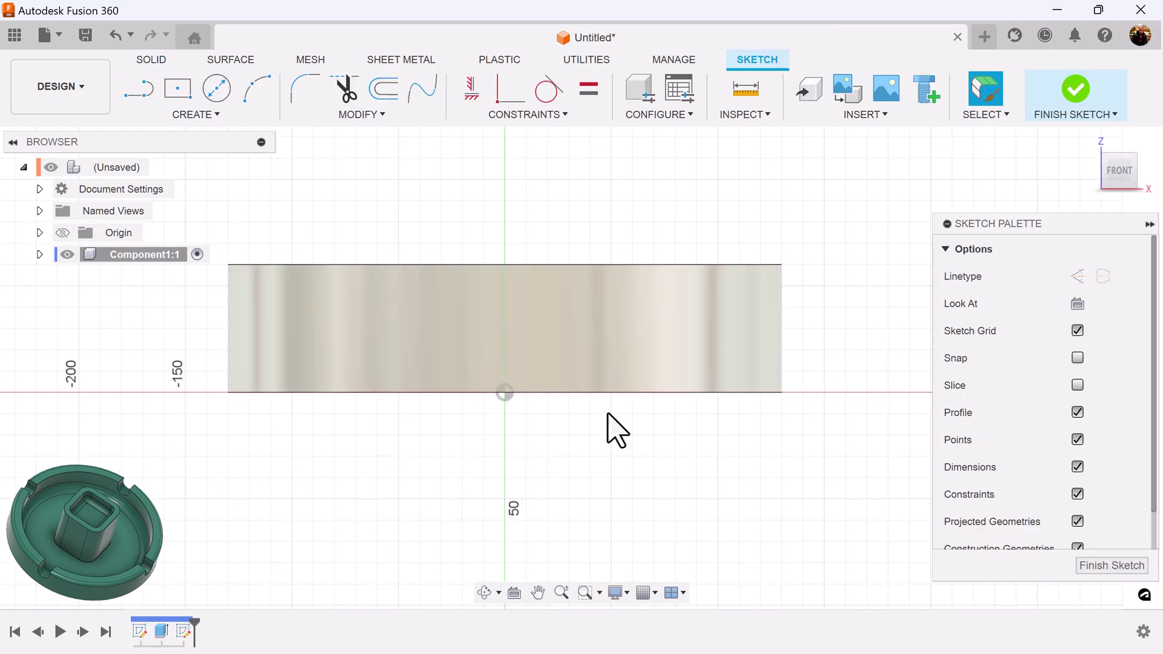
{"action": "scroll", "coordinate": [694, 401], "scroll_direction": "down", "scroll_amount": 2}
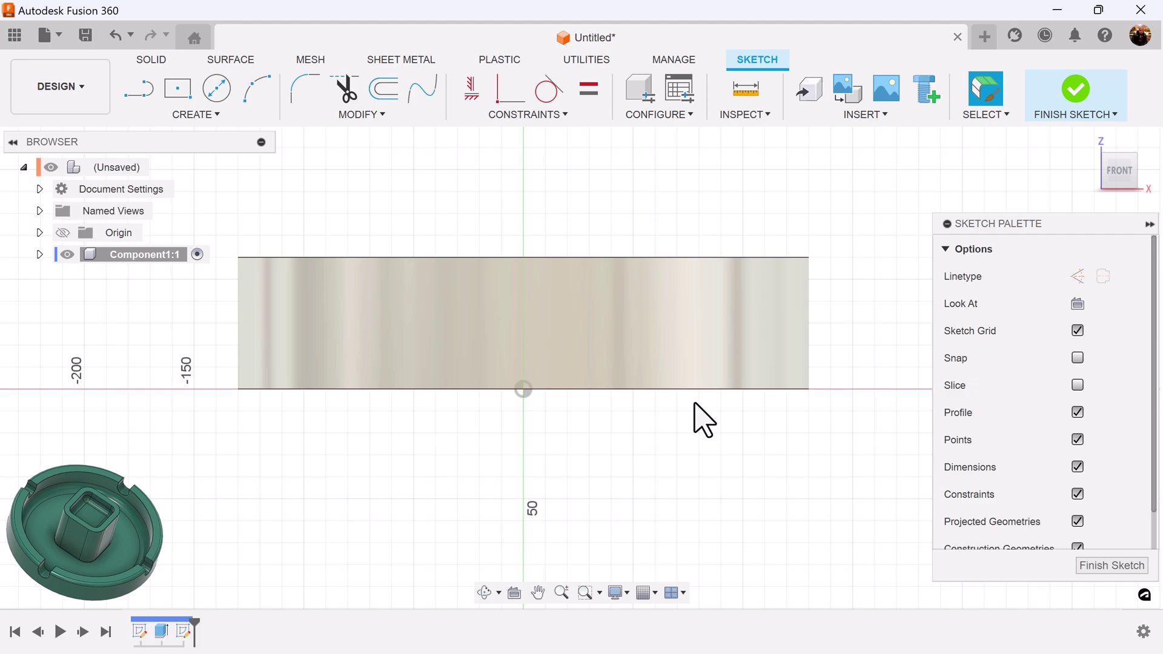
{"action": "key", "text": "p"}
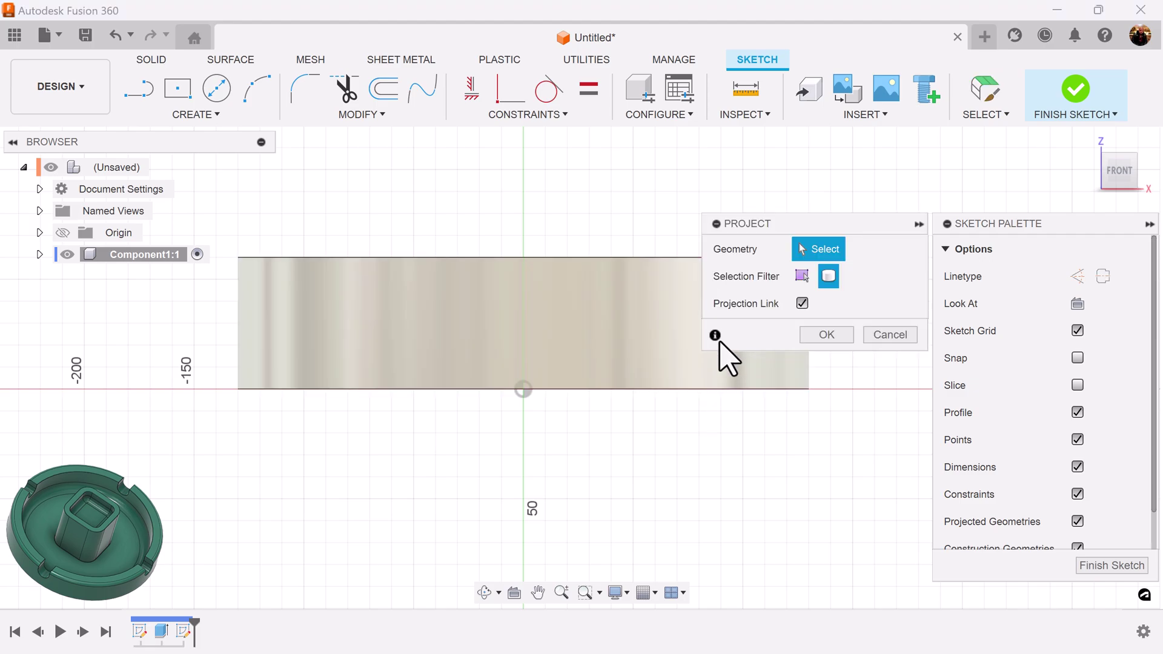
{"action": "left_click", "coordinate": [826, 334]}
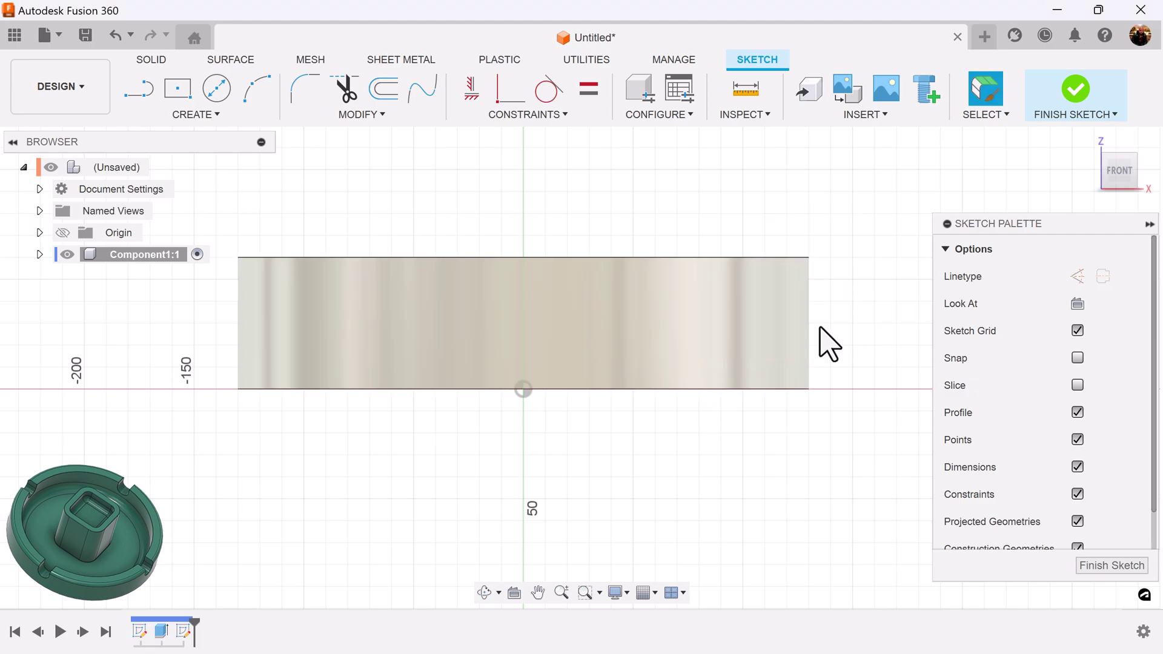
{"action": "left_click", "coordinate": [703, 325]}
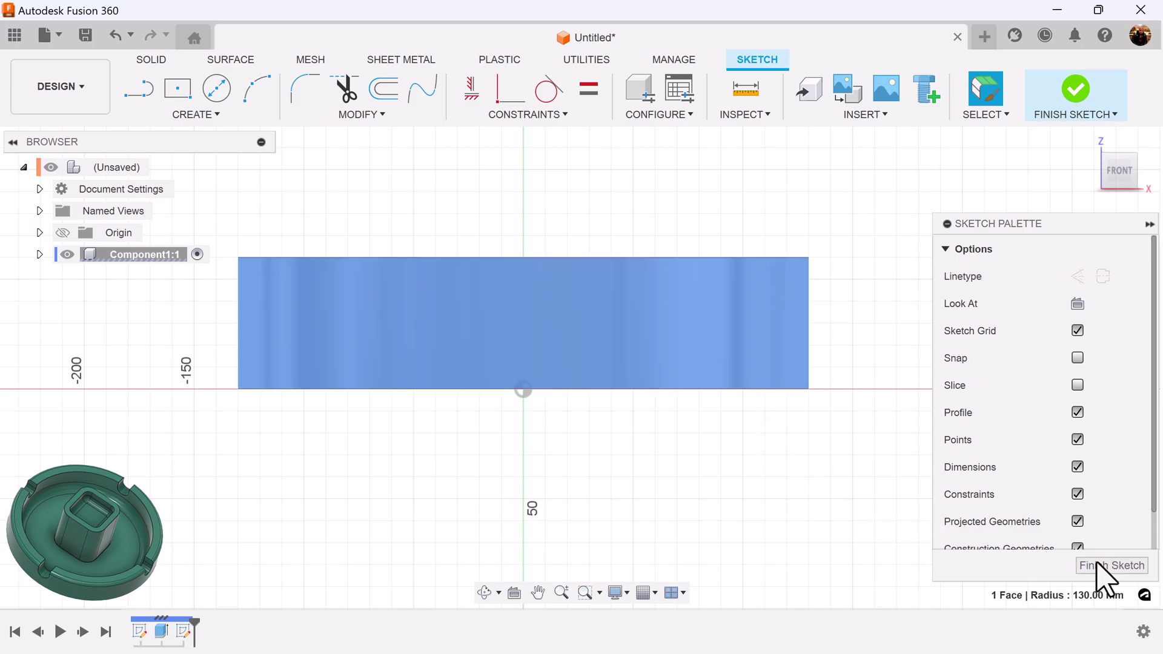
{"action": "key", "text": "p"}
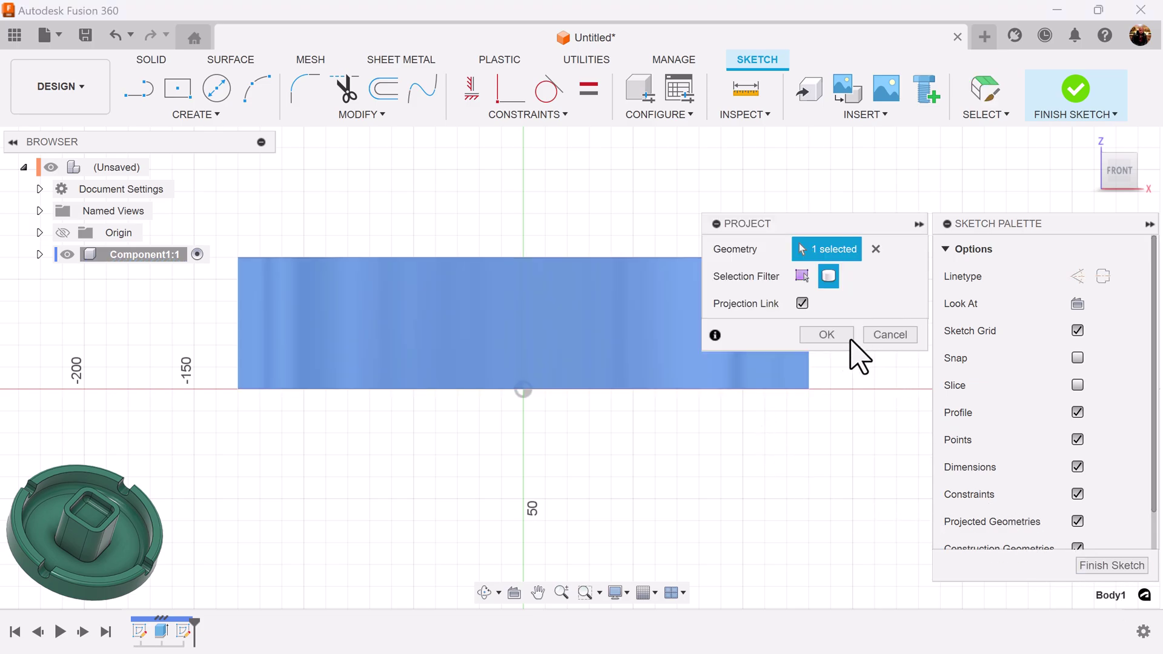
{"action": "left_click", "coordinate": [825, 335]}
- Draw a three-point arc from the outline's right edge, about 24 mm above the base, to the bottom edge, tangent to it
{"action": "scroll", "coordinate": [627, 548], "scroll_direction": "down", "scroll_amount": 1}
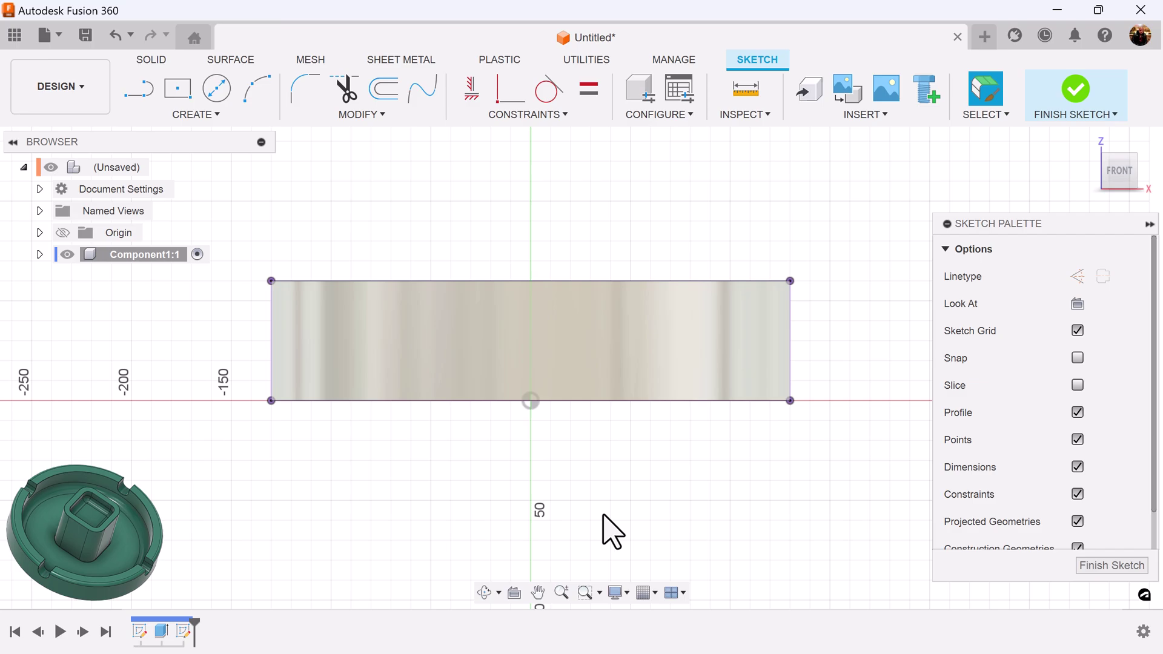
{"action": "middle_click_drag", "start_coordinate": [605, 529], "coordinate": [540, 489]}
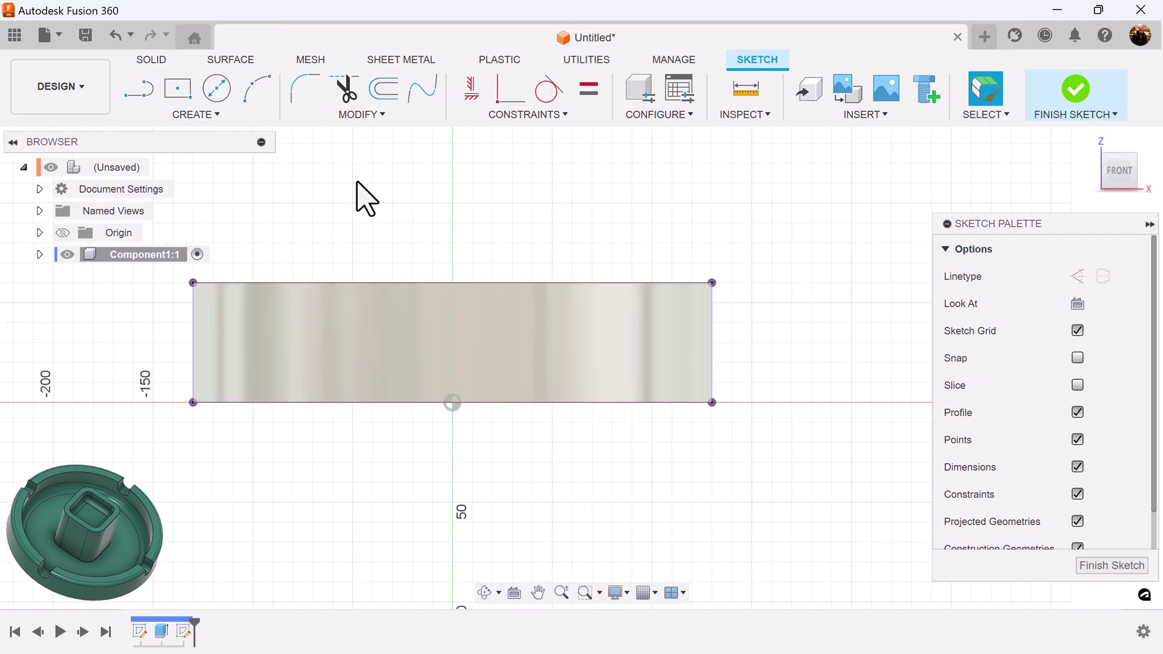
{"action": "left_click", "coordinate": [257, 92]}
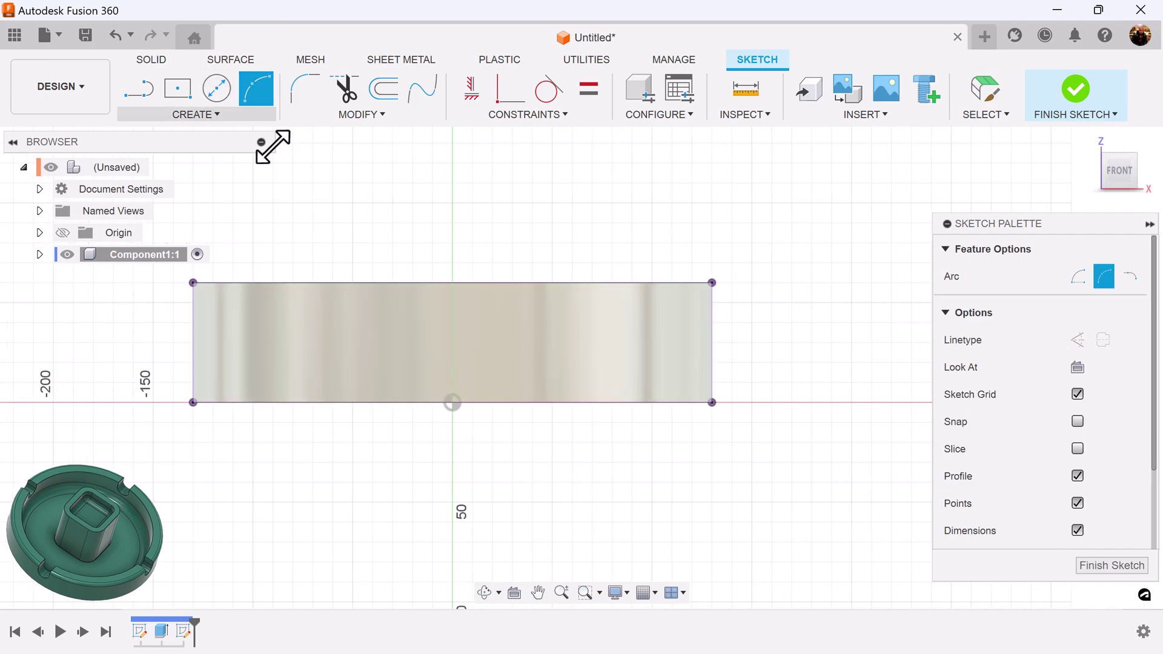
{"action": "left_click", "coordinate": [712, 354]}
{"action": "left_click", "coordinate": [560, 402]}
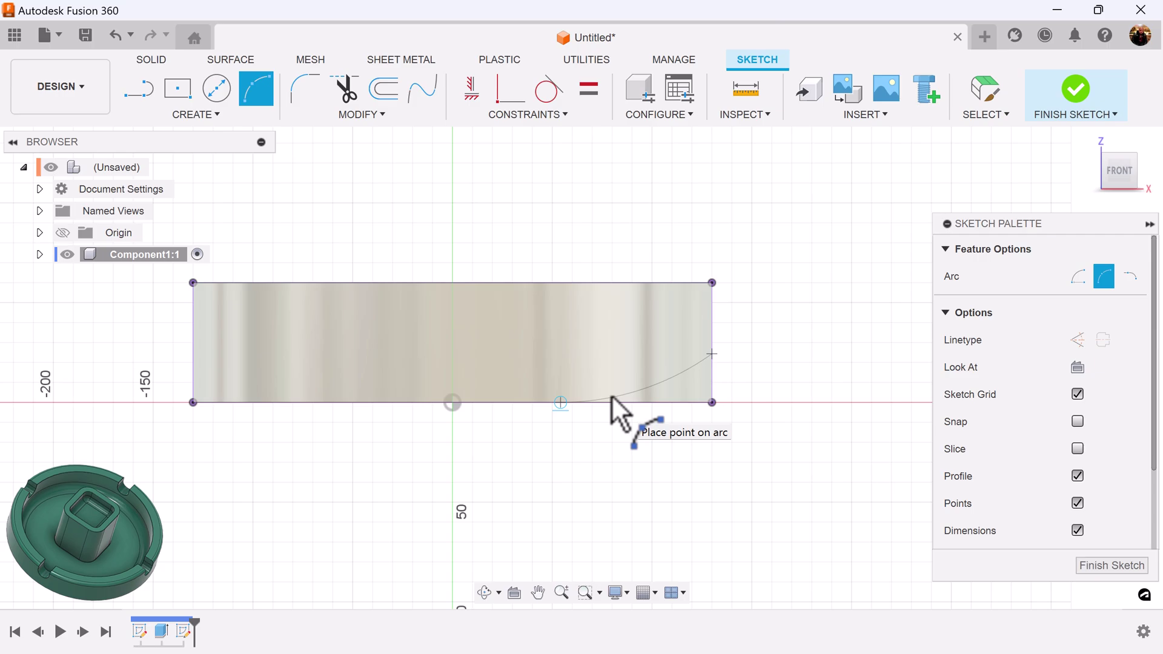
{"action": "left_click", "coordinate": [611, 397]}
- Dimension the arc's upper endpoint 18 mm above the outline's lower right corner
{"action": "scroll", "coordinate": [724, 423], "scroll_direction": "up", "scroll_amount": 5}
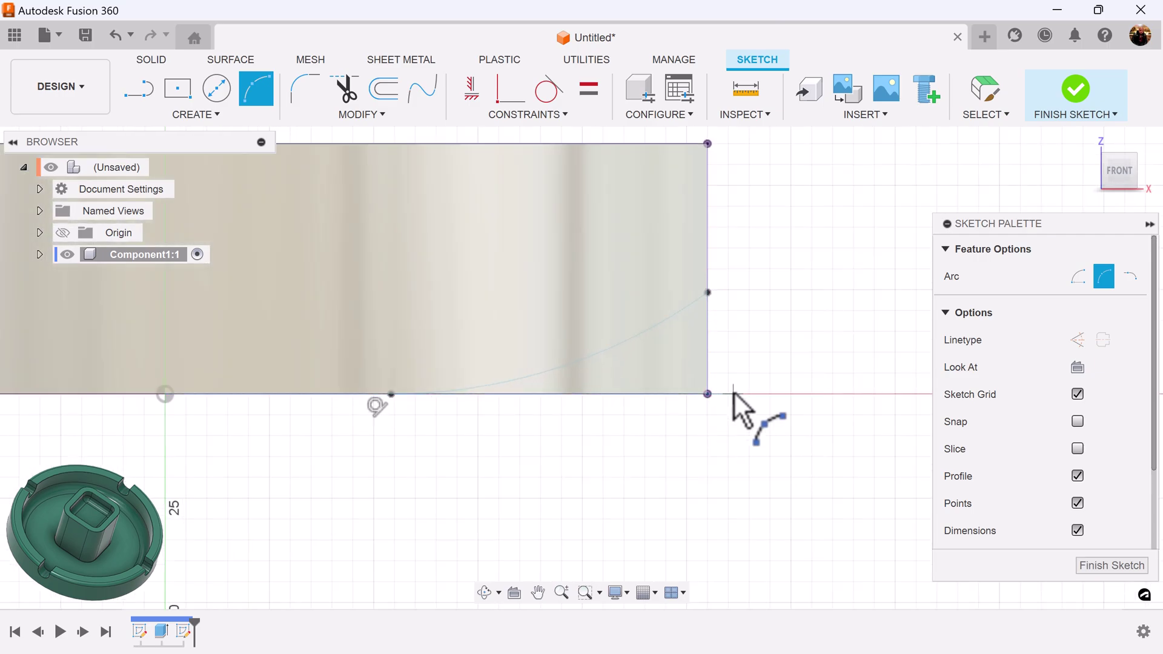
{"action": "middle_click_drag", "start_coordinate": [733, 393], "coordinate": [742, 414]}
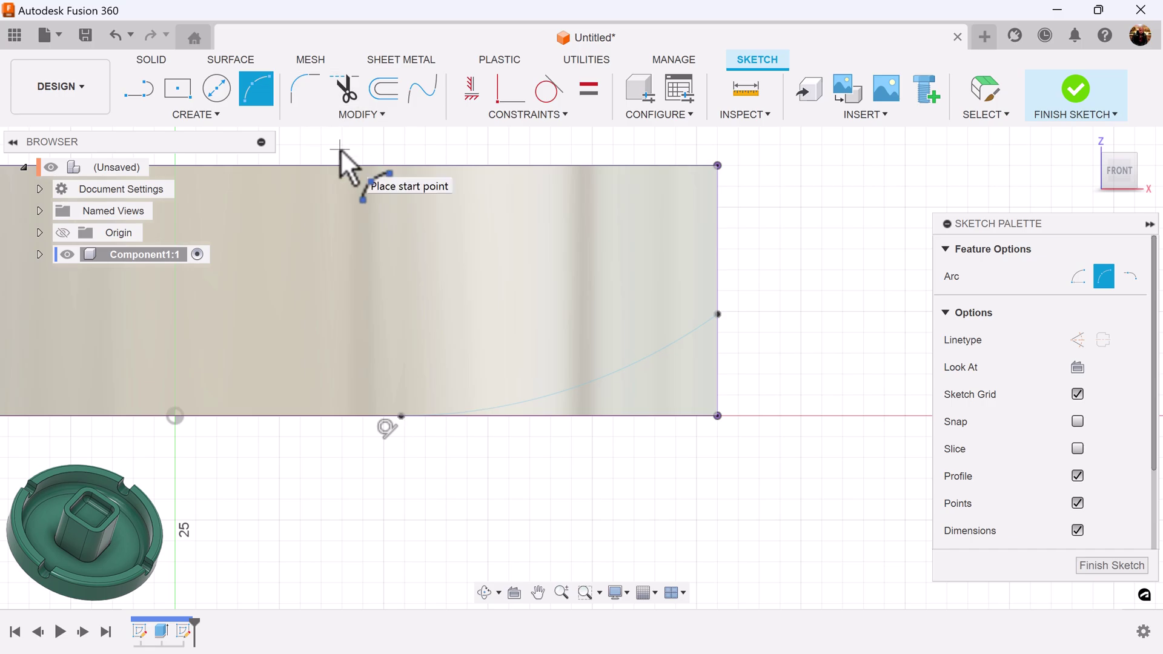
{"action": "key", "text": "d"}
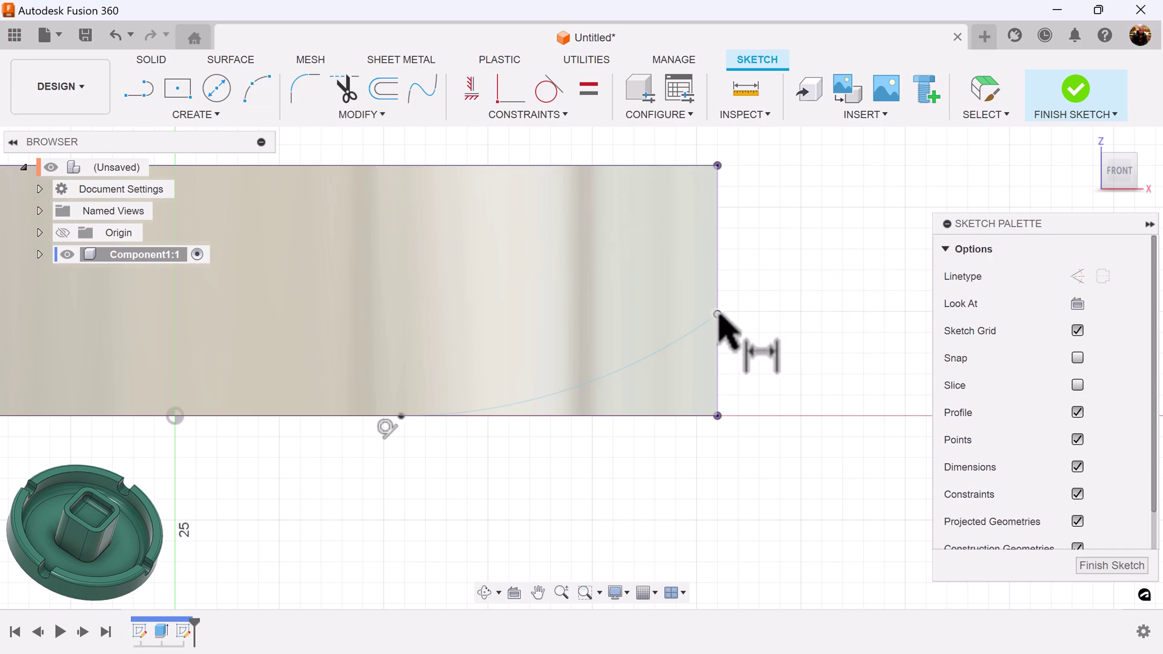
{"action": "left_click", "coordinate": [719, 315]}
{"action": "left_click", "coordinate": [718, 415]}
{"action": "left_click", "coordinate": [760, 371]}
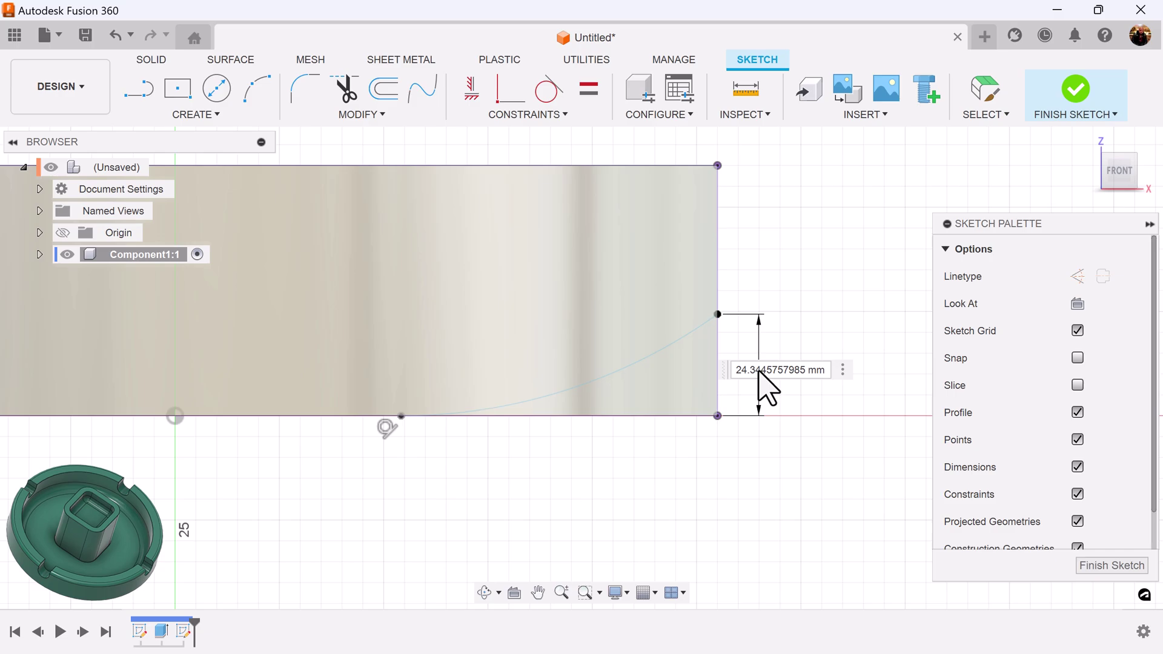
{"action": "key", "text": "Return"}
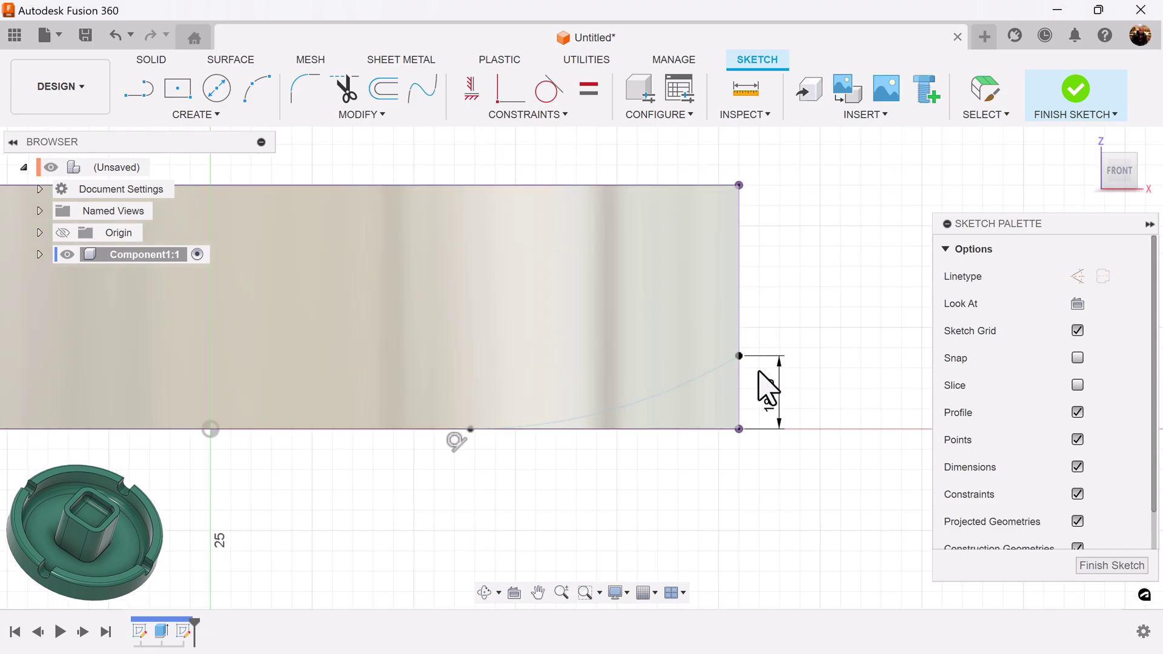
- Dimension the arc's radius as 130 mm and finish the sketch
{"action": "middle_click_drag", "start_coordinate": [843, 448], "coordinate": [609, 304]}
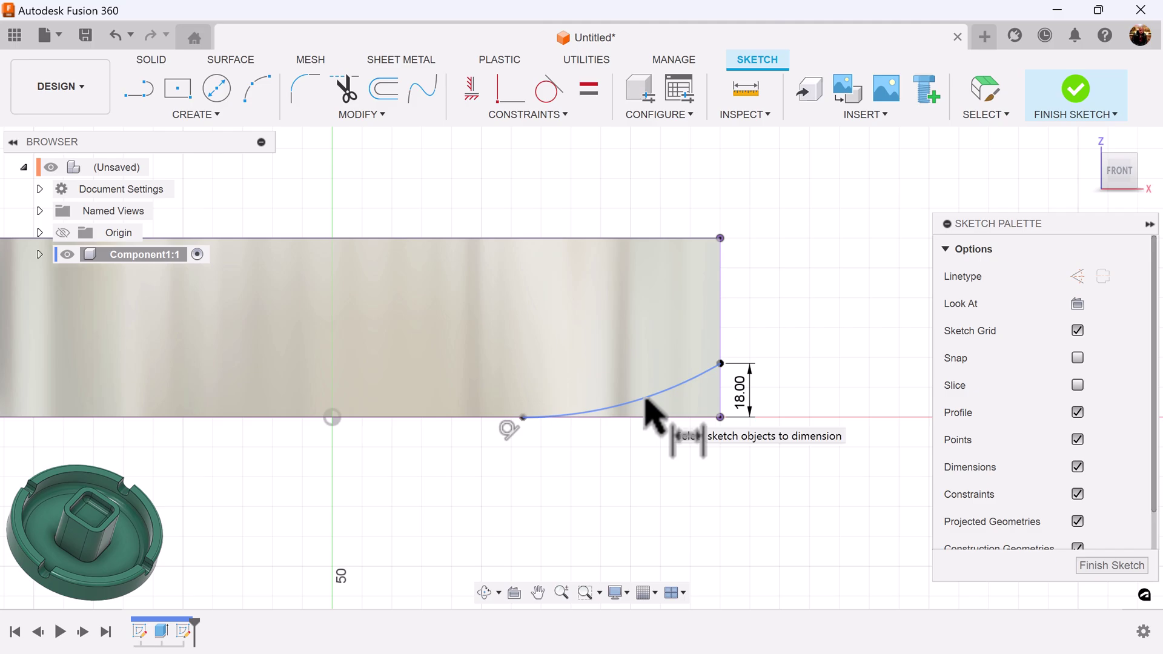
{"action": "left_click", "coordinate": [645, 399]}
{"action": "left_click", "coordinate": [686, 462]}
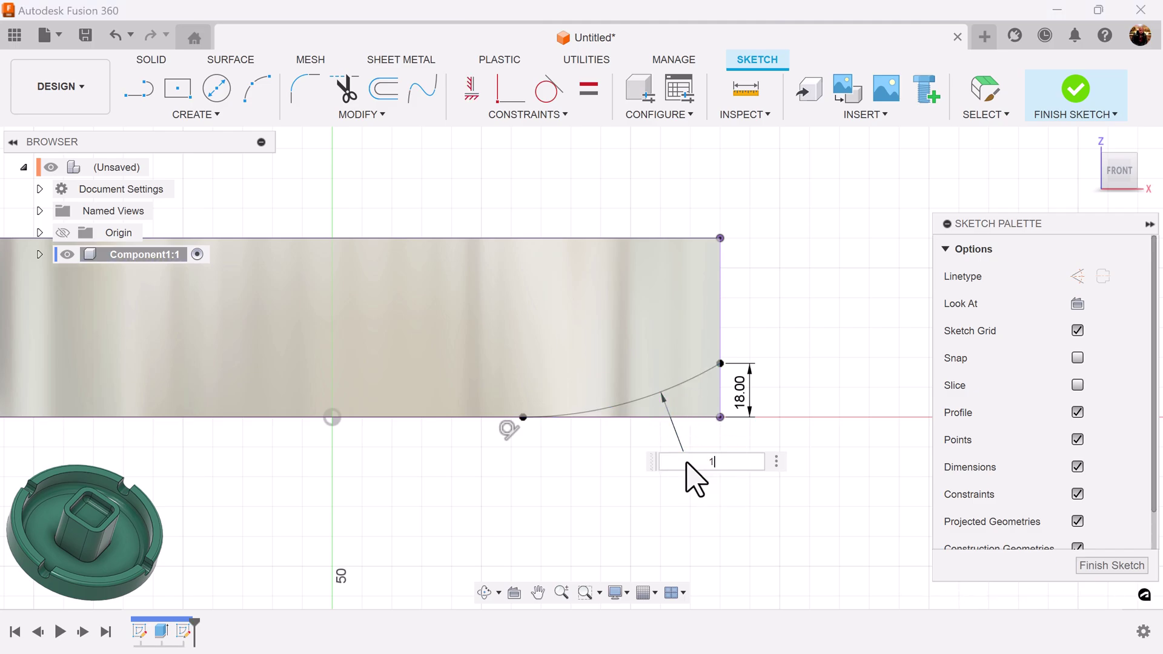
{"action": "type", "text": "130"}
{"action": "key", "text": "Return"}
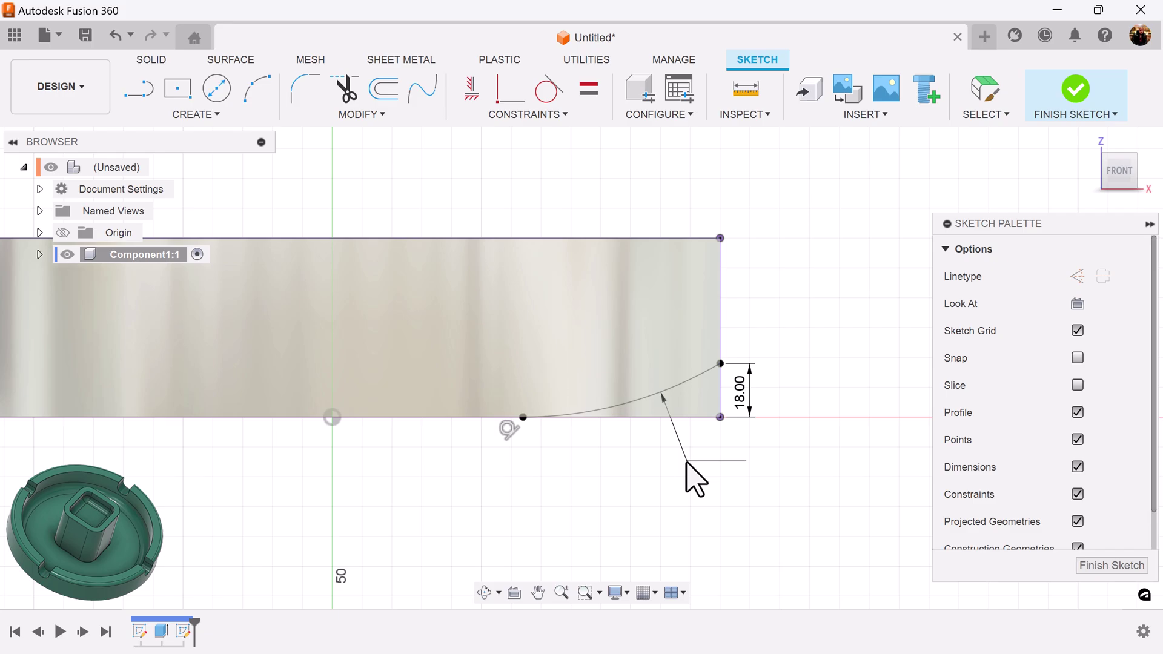
{"action": "left_click", "coordinate": [1108, 565]}
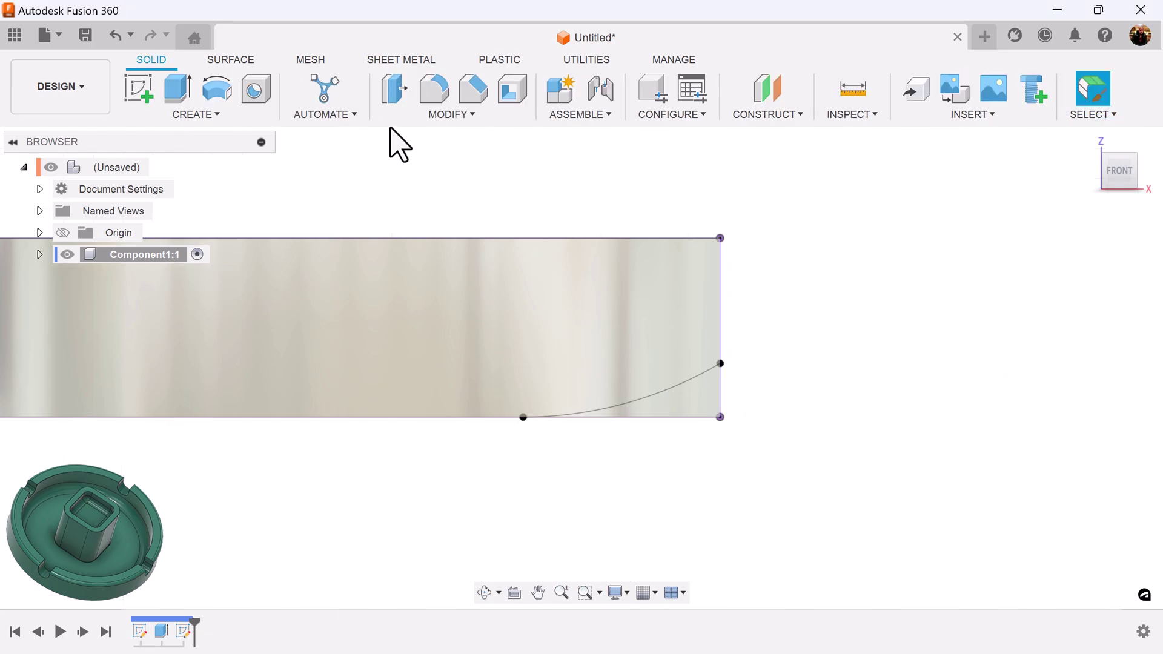
- Revolve the profile below the arc 360° around the Z axis as a cut to round off the disc's lower edge
{"action": "left_click", "coordinate": [216, 91]}
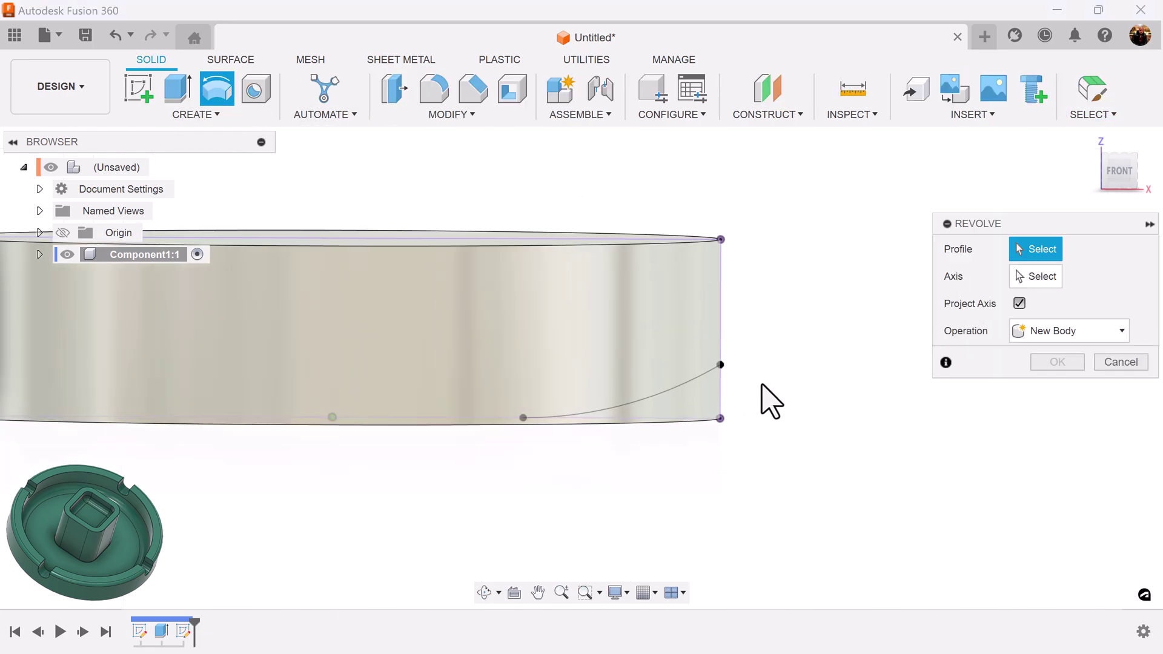
{"action": "left_click", "coordinate": [697, 404]}
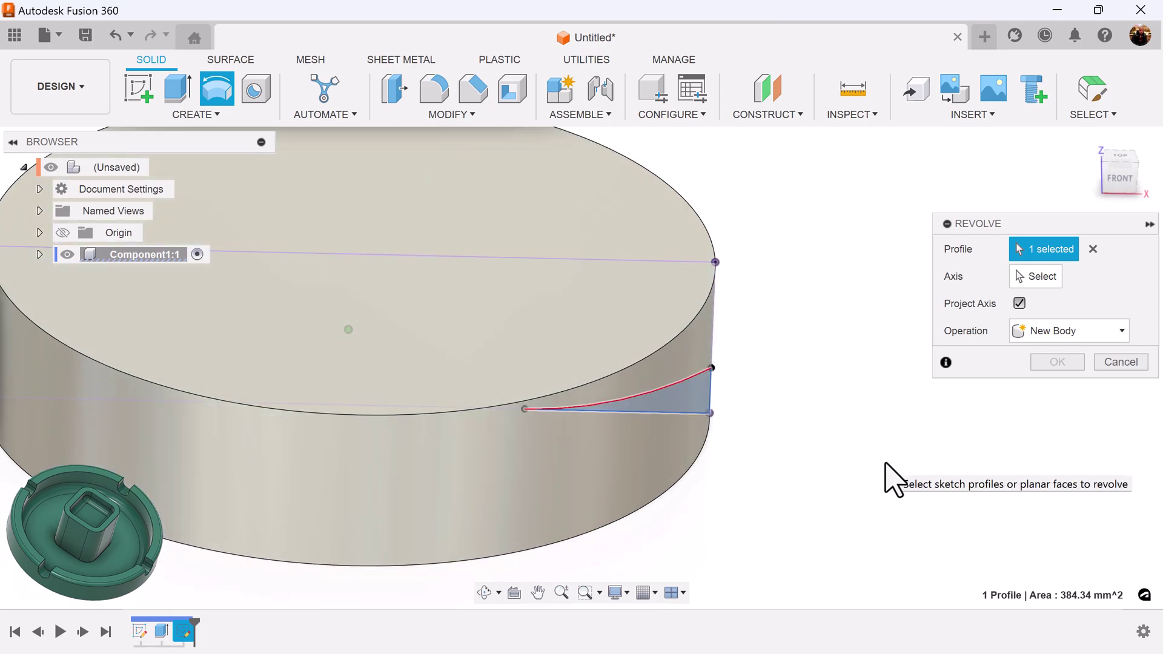
{"action": "left_click", "coordinate": [1043, 276]}
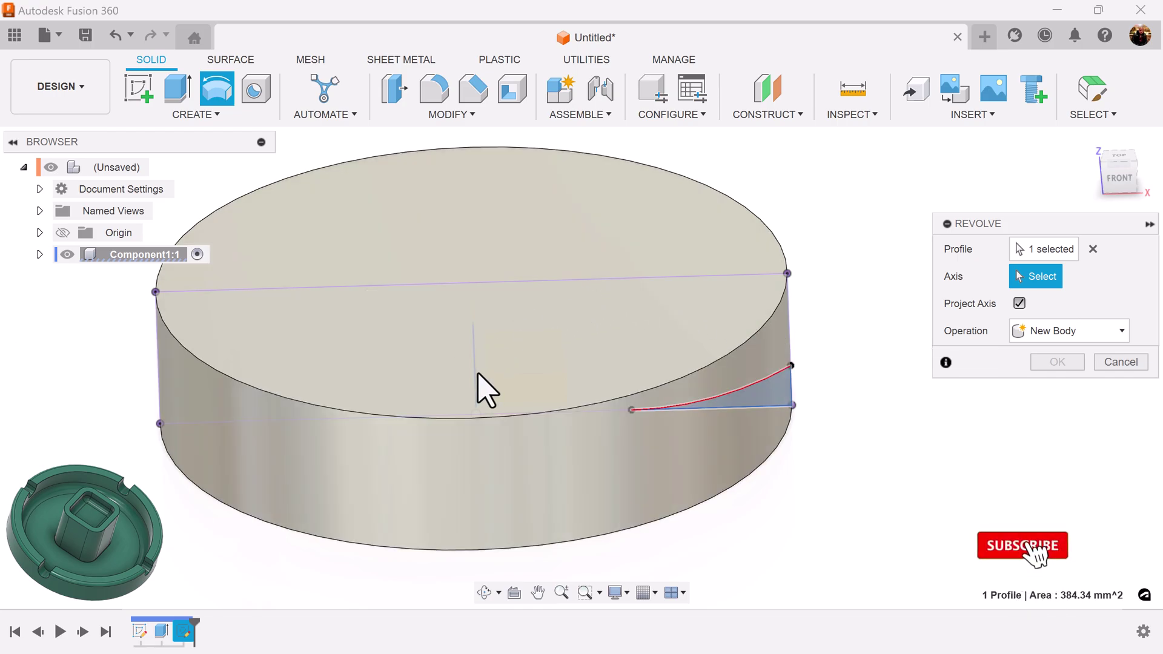
{"action": "left_click", "coordinate": [476, 377]}
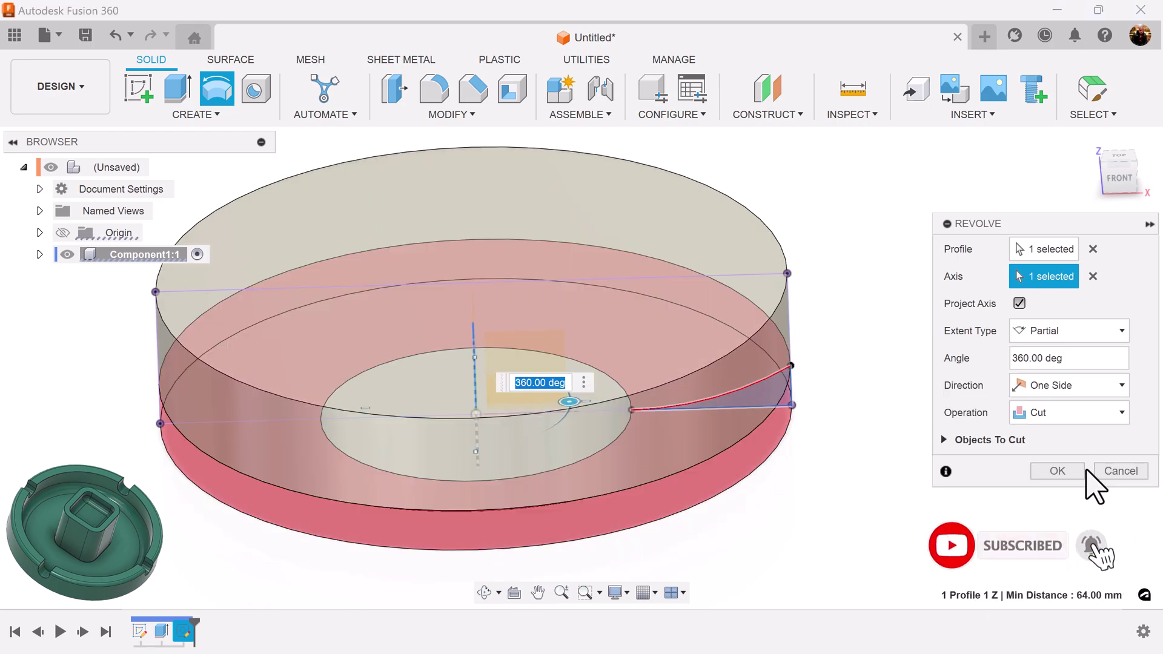
{"action": "left_click", "coordinate": [1057, 471]}
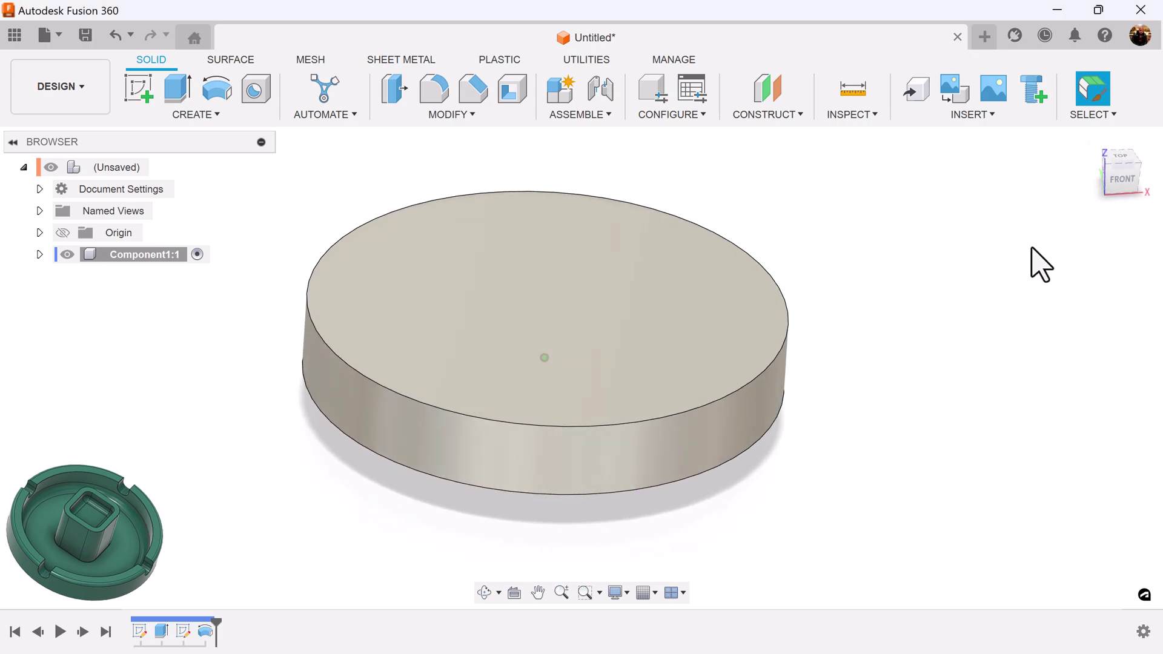
- Sketch on the disc's top face a circle offset 18 mm inward from its outer edge, and finish the sketch
{"action": "left_click", "coordinate": [1119, 158]}
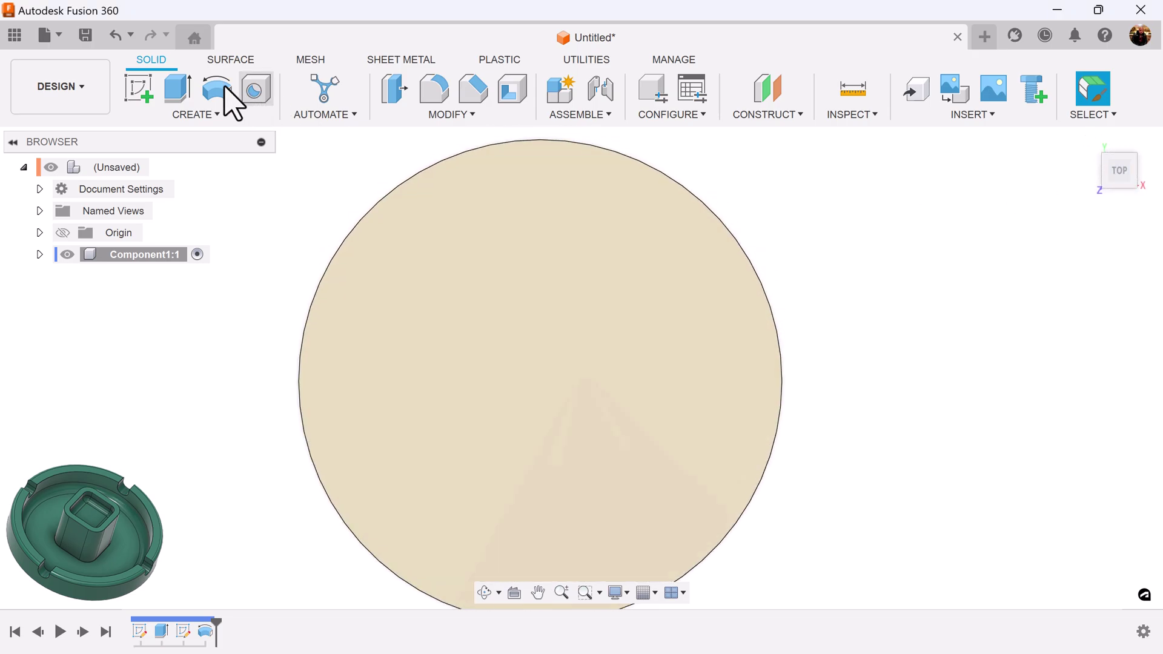
{"action": "left_click", "coordinate": [143, 90]}
{"action": "left_click", "coordinate": [501, 285]}
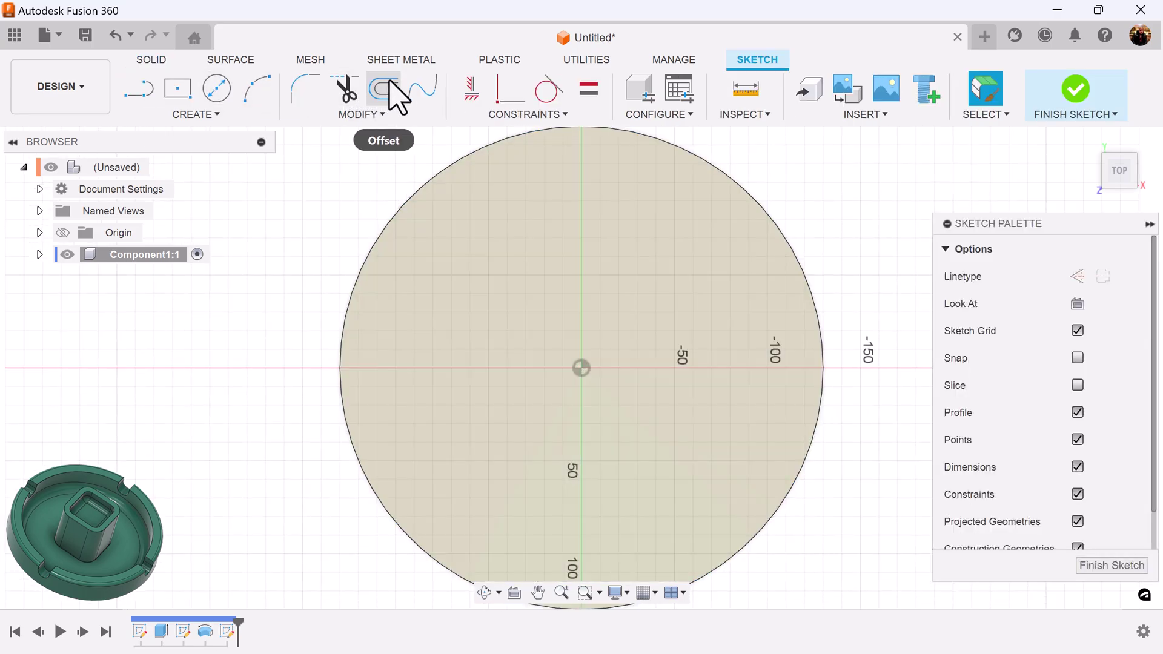
{"action": "left_click", "coordinate": [389, 83]}
{"action": "left_click", "coordinate": [473, 159]}
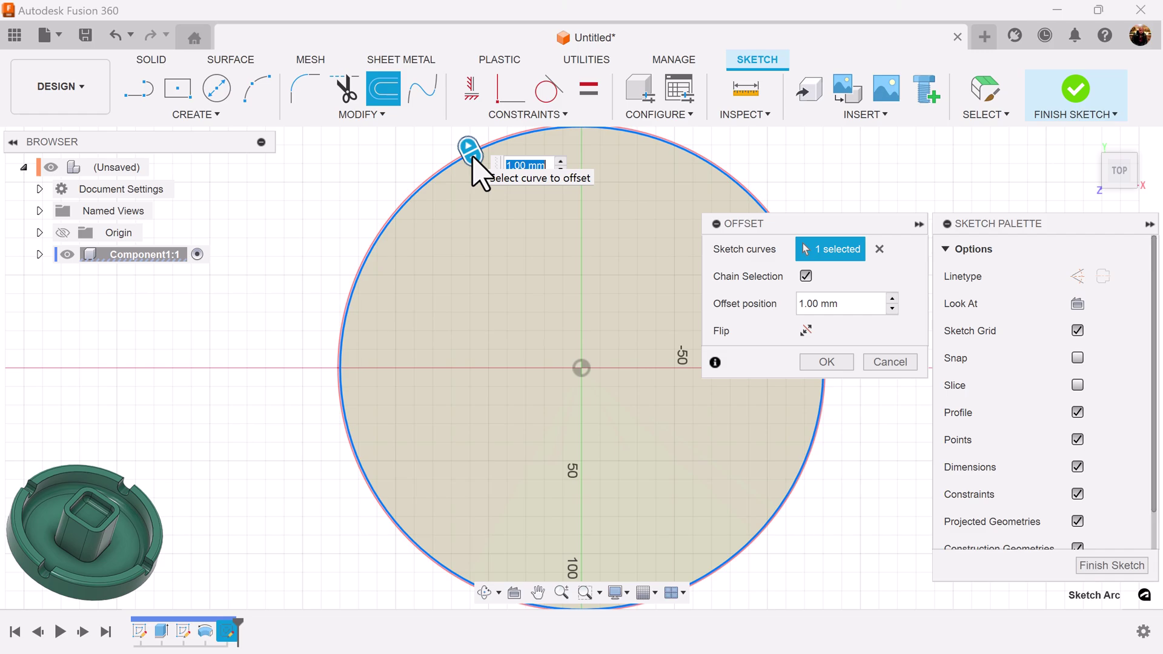
{"action": "left_click_drag", "start_coordinate": [474, 149], "coordinate": [481, 172]}
{"action": "left_click", "coordinate": [852, 304]}
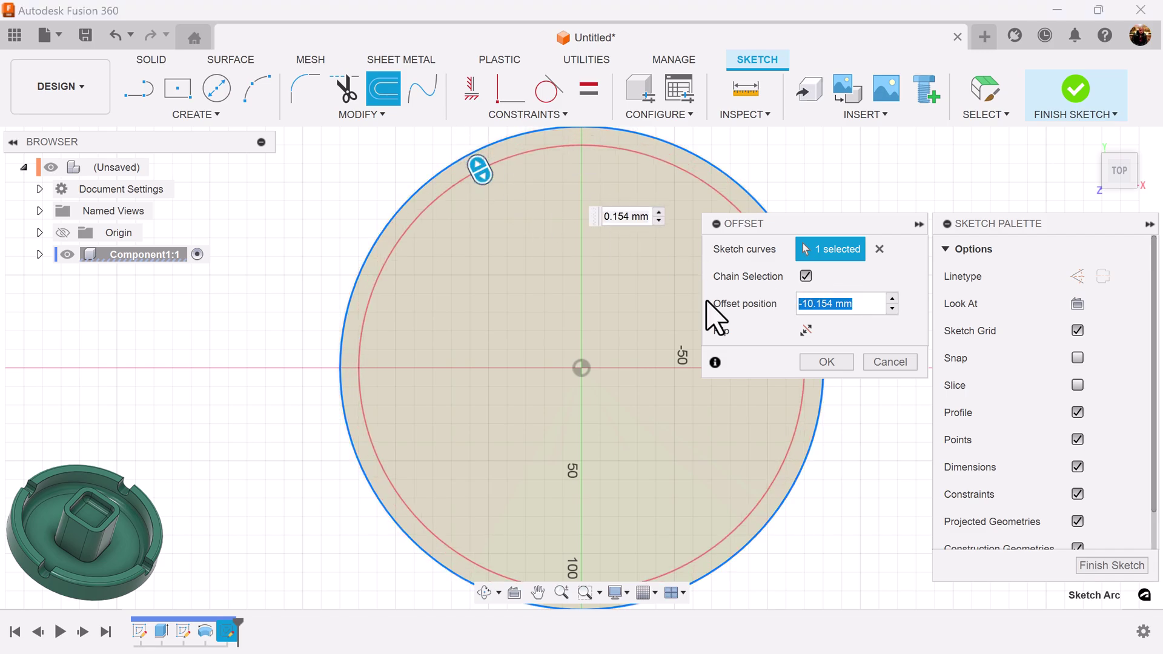
{"action": "type", "text": "-18"}
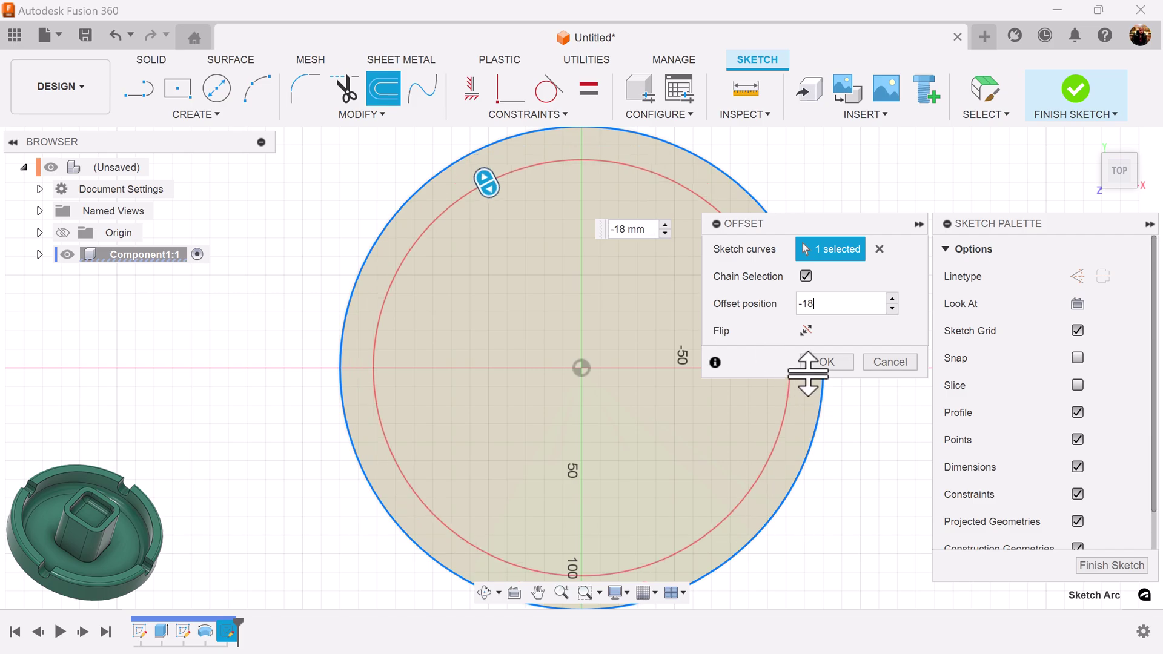
{"action": "left_click", "coordinate": [825, 362]}
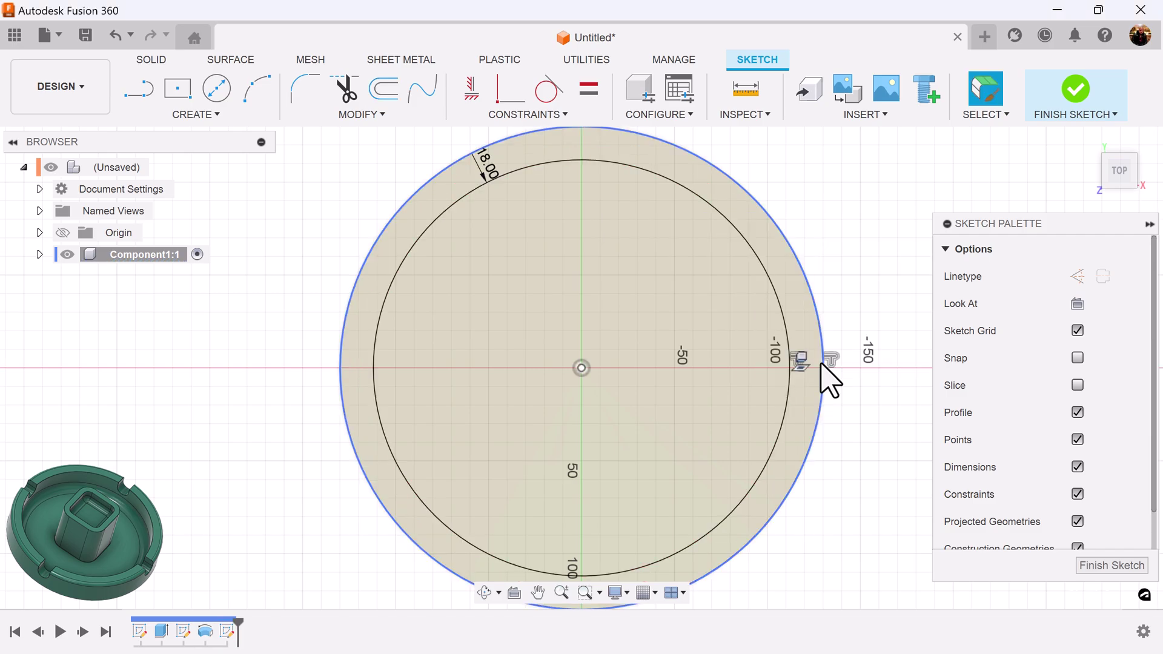
{"action": "left_click", "coordinate": [1090, 568]}
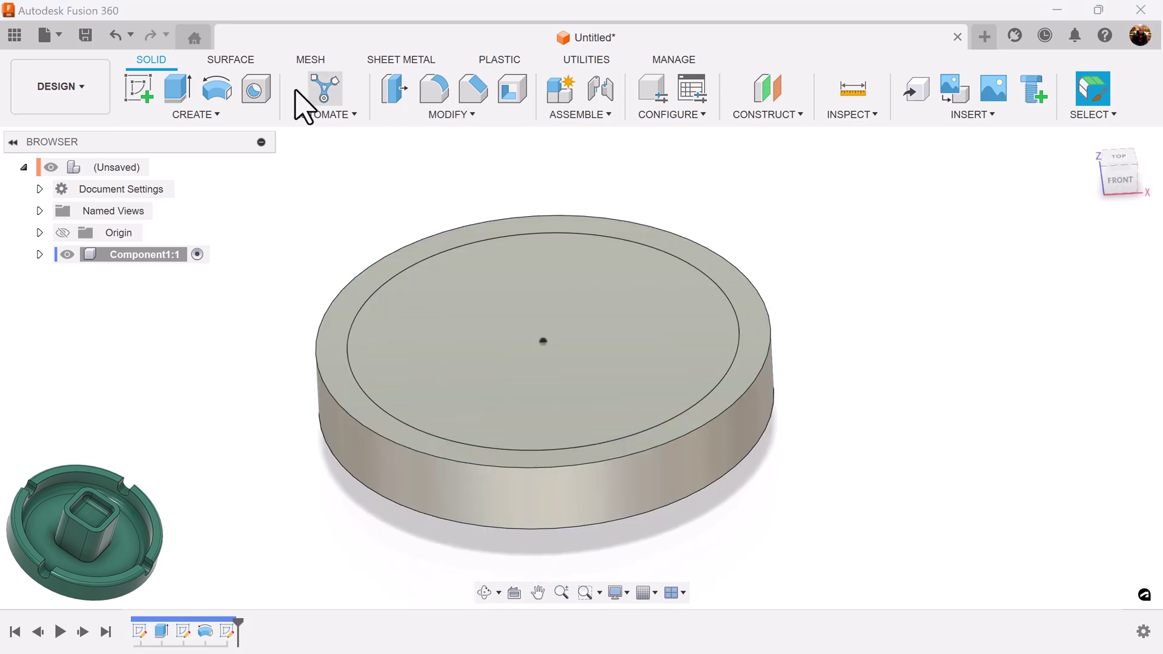
- Extrude the inner circle profile down into the disc as a cut, with the distance -60+18 mm
{"action": "left_click", "coordinate": [180, 94]}
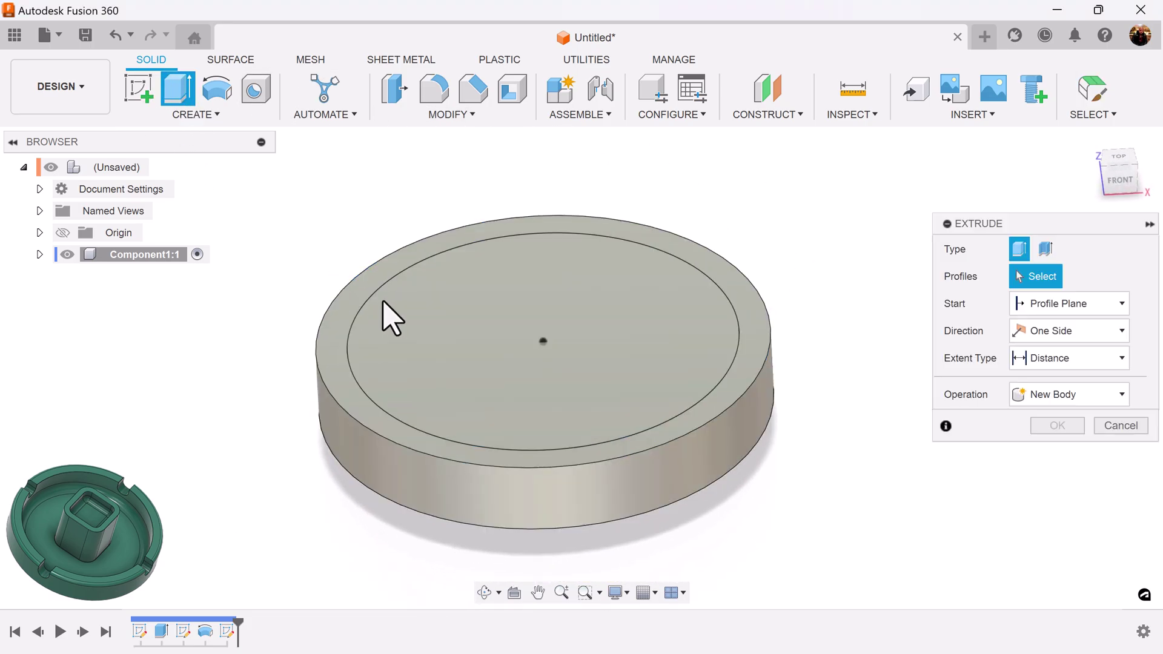
{"action": "left_click", "coordinate": [621, 303]}
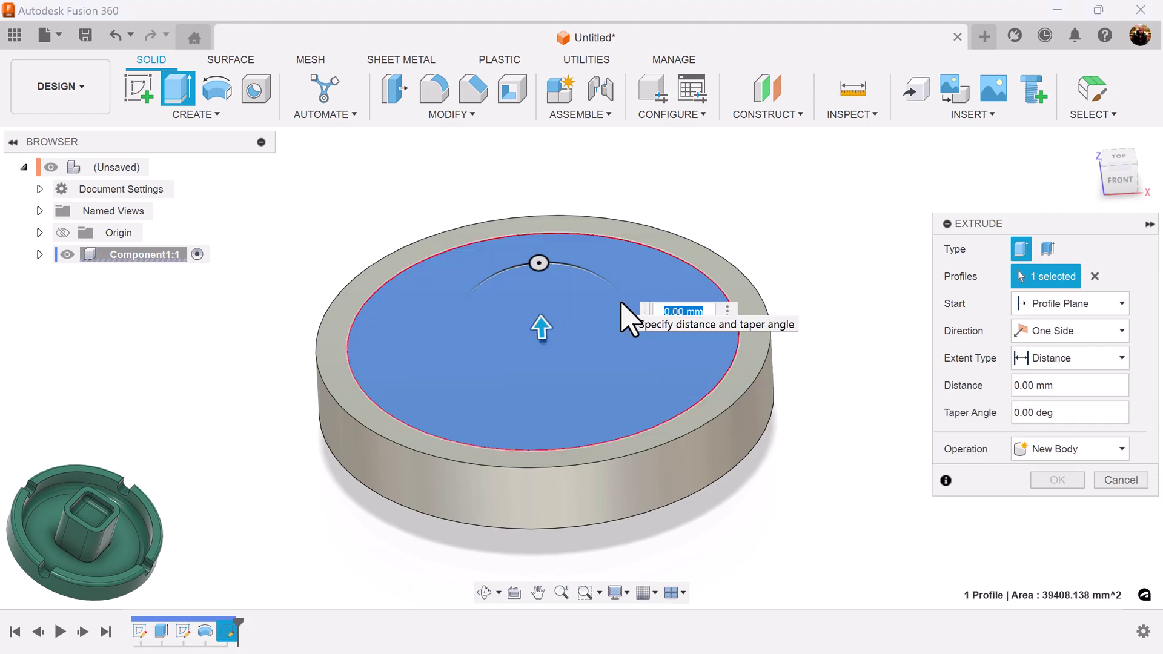
{"action": "left_click", "coordinate": [1063, 387]}
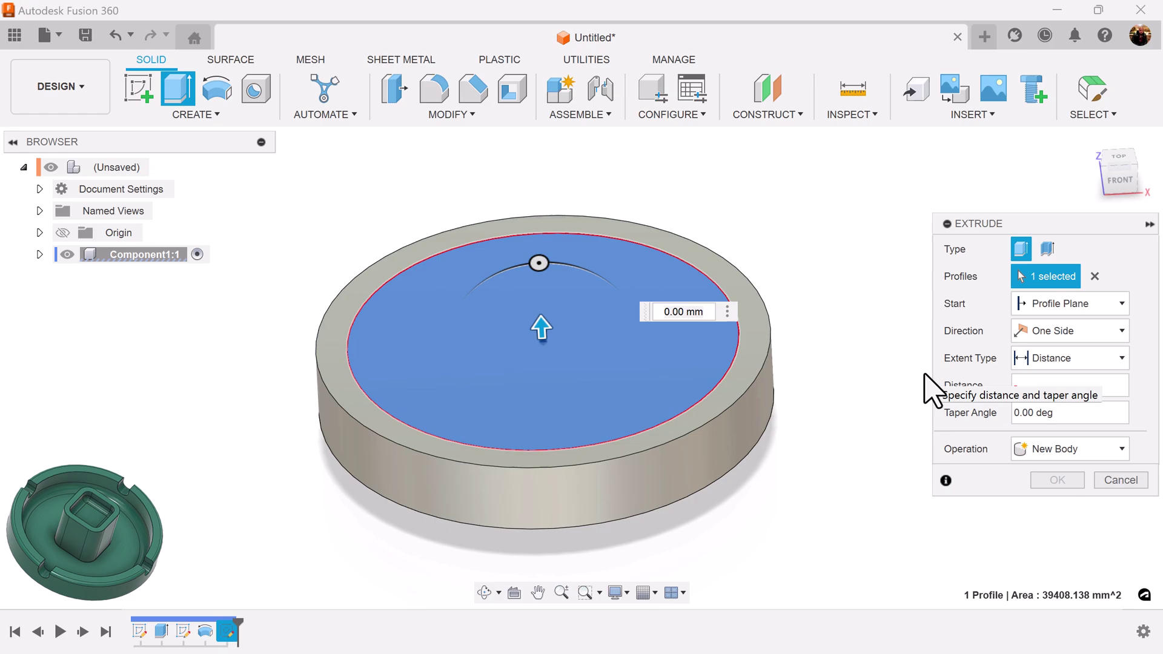
{"action": "type", "text": "-60+18"}
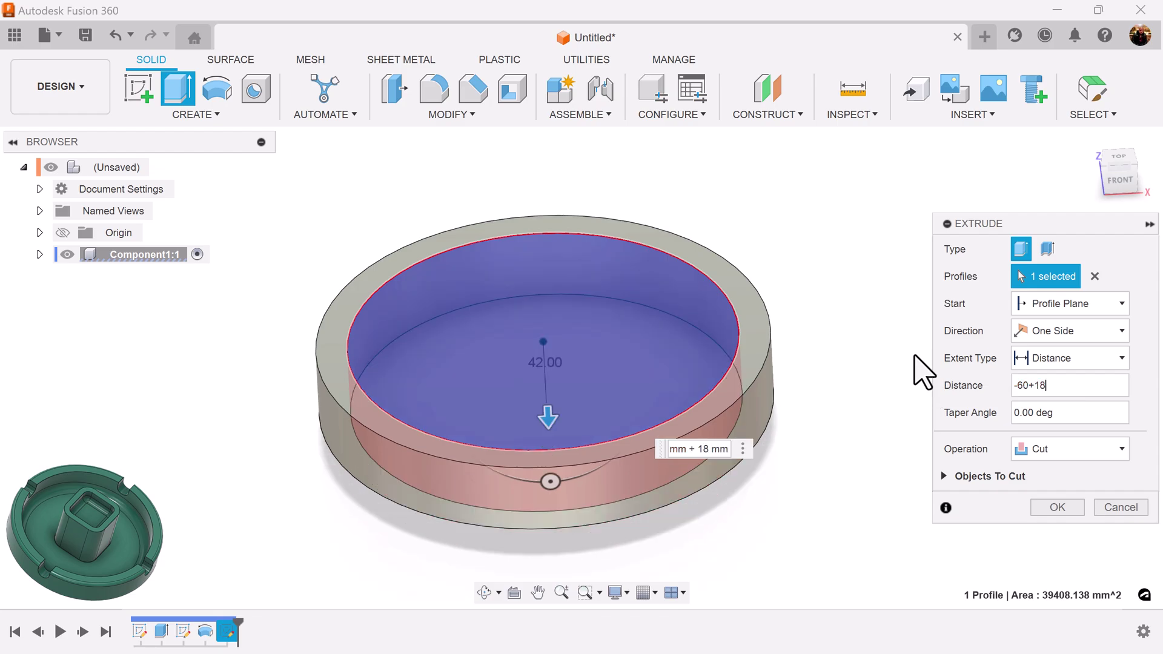
{"action": "left_click", "coordinate": [1057, 507]}
- Sketch an 80 by 80 mm center rectangle at the origin on the flat bottom face and finish the sketch
{"action": "middle_click_drag", "start_coordinate": [926, 387], "coordinate": [885, 358], "text": "shift"}
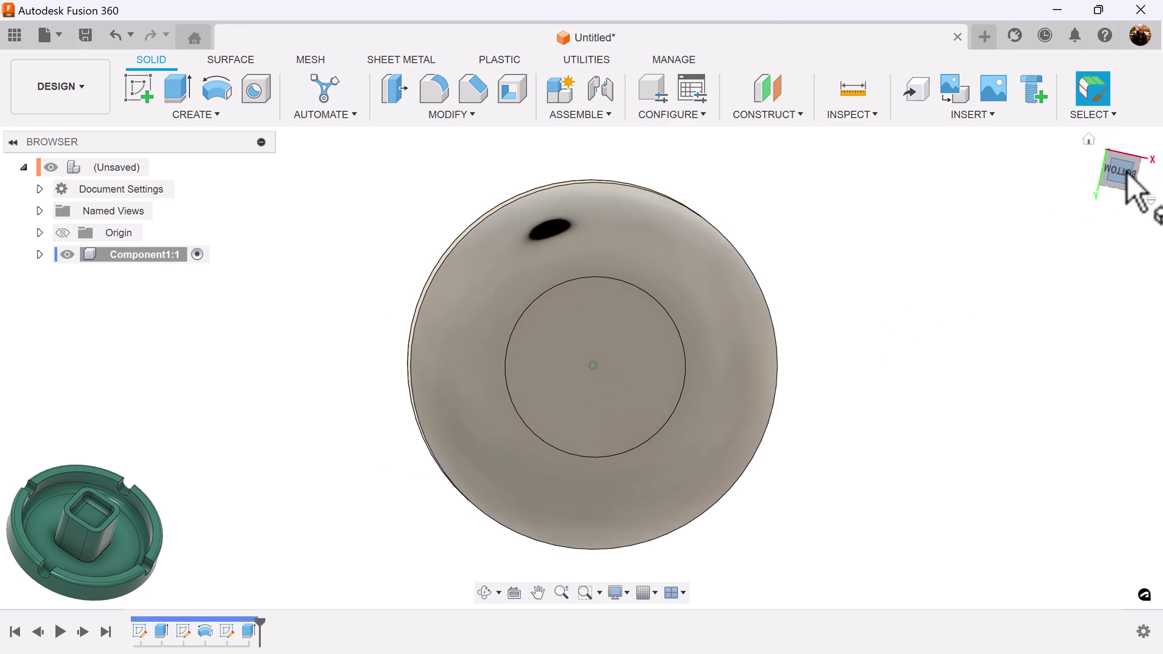
{"action": "left_click", "coordinate": [135, 97]}
{"action": "left_click", "coordinate": [551, 310]}
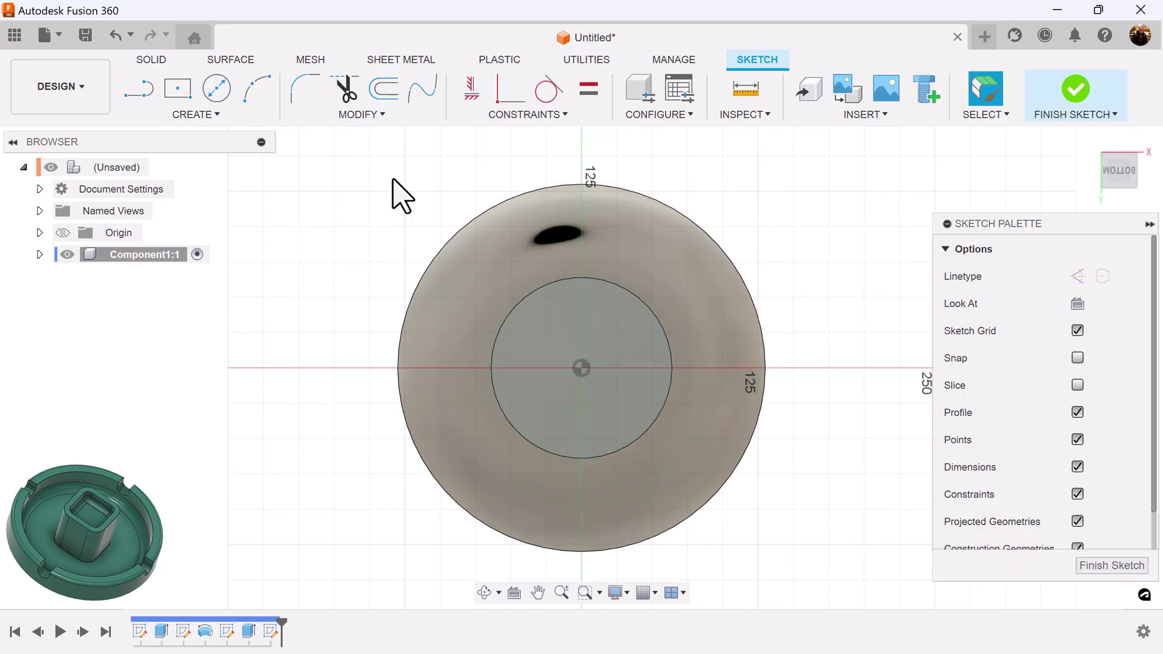
{"action": "key", "text": "r"}
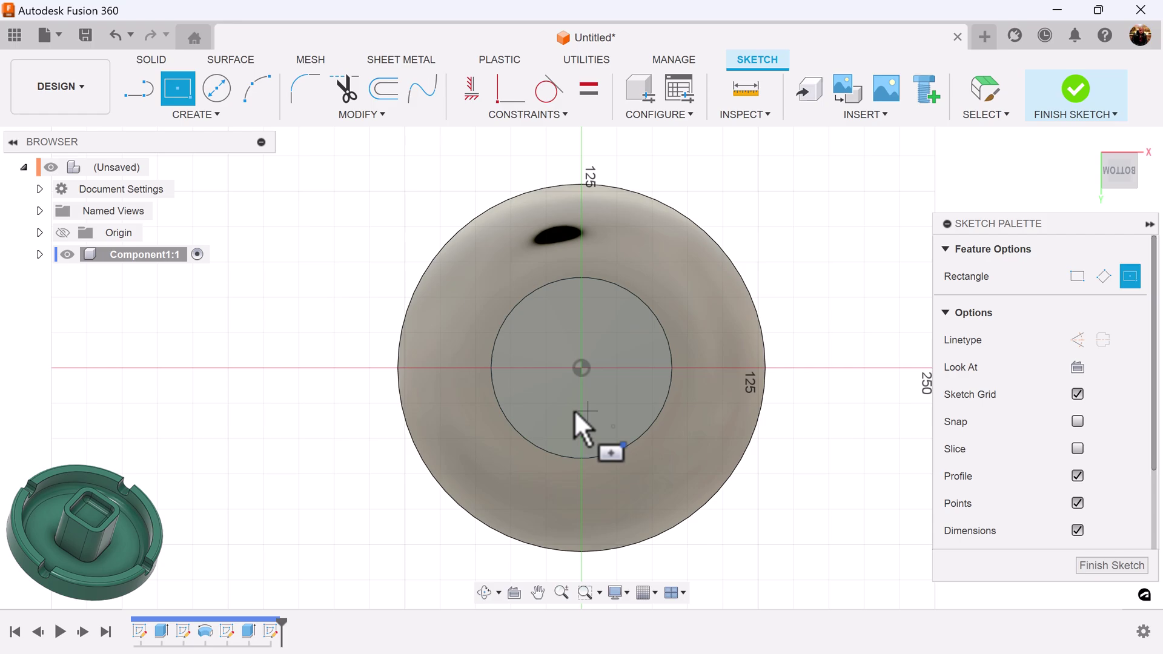
{"action": "left_click", "coordinate": [579, 365]}
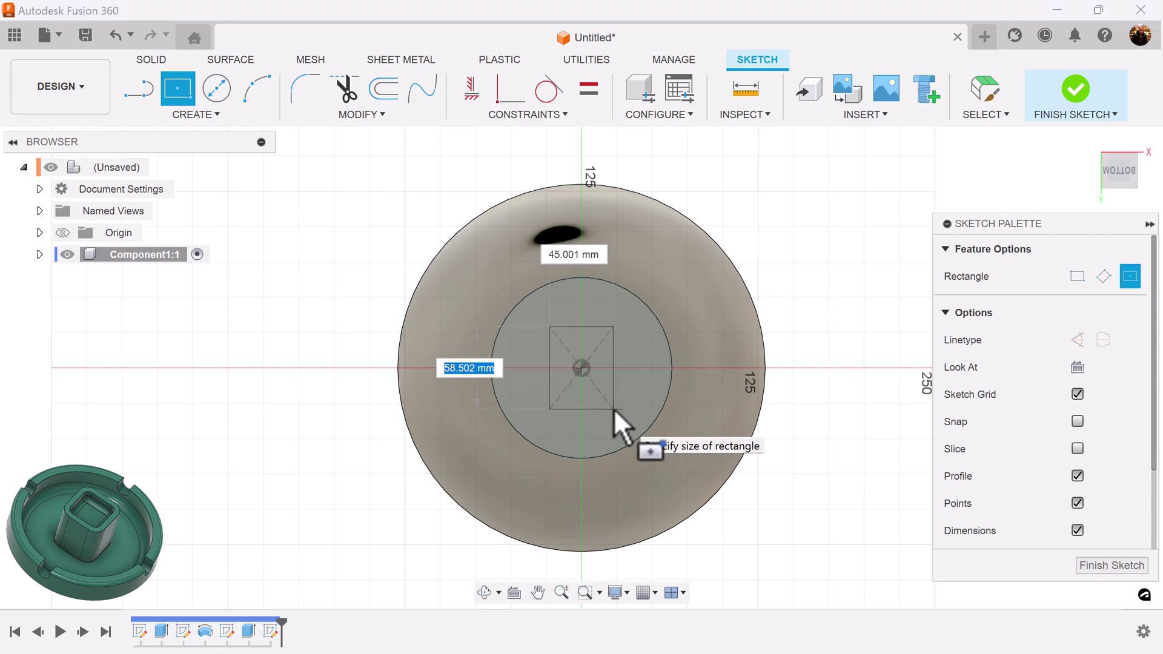
{"action": "type", "text": "80"}
{"action": "key", "text": "Tab"}
{"action": "type", "text": "8"}
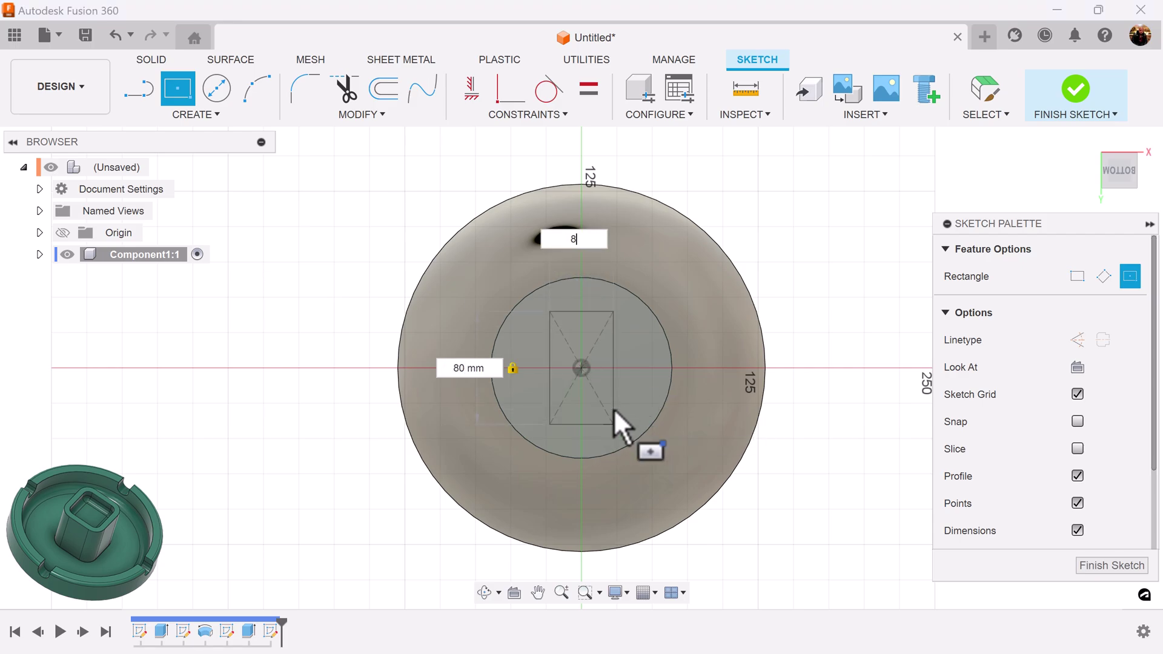
{"action": "type", "text": "0"}
{"action": "key", "text": "Tab"}
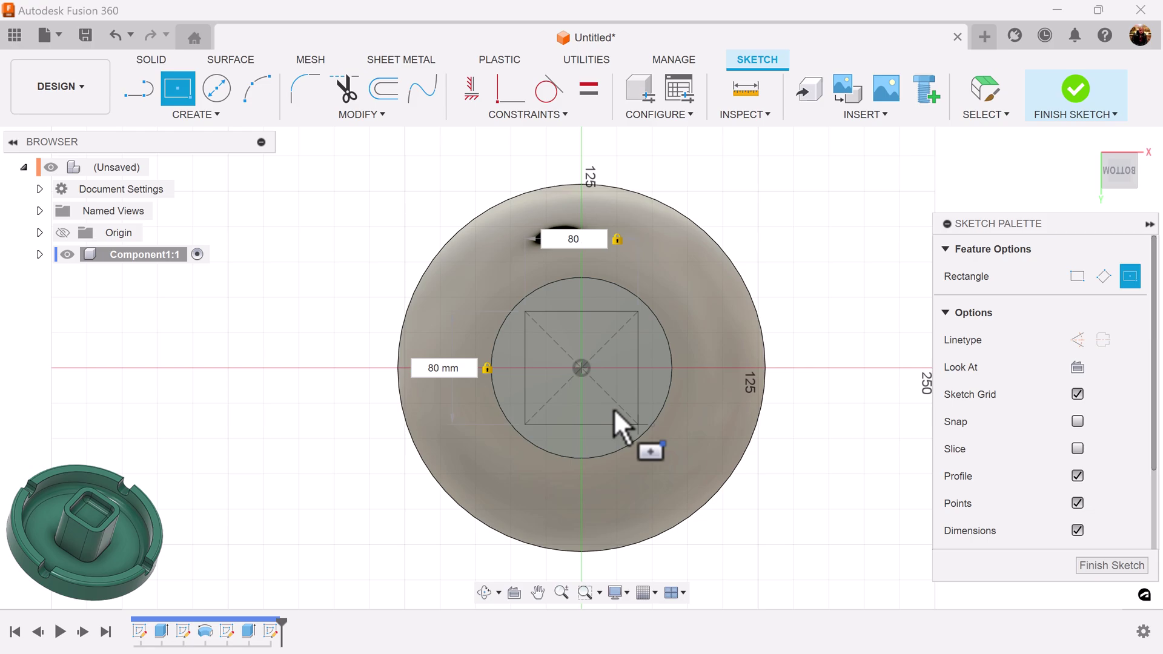
{"action": "key", "text": "Return"}
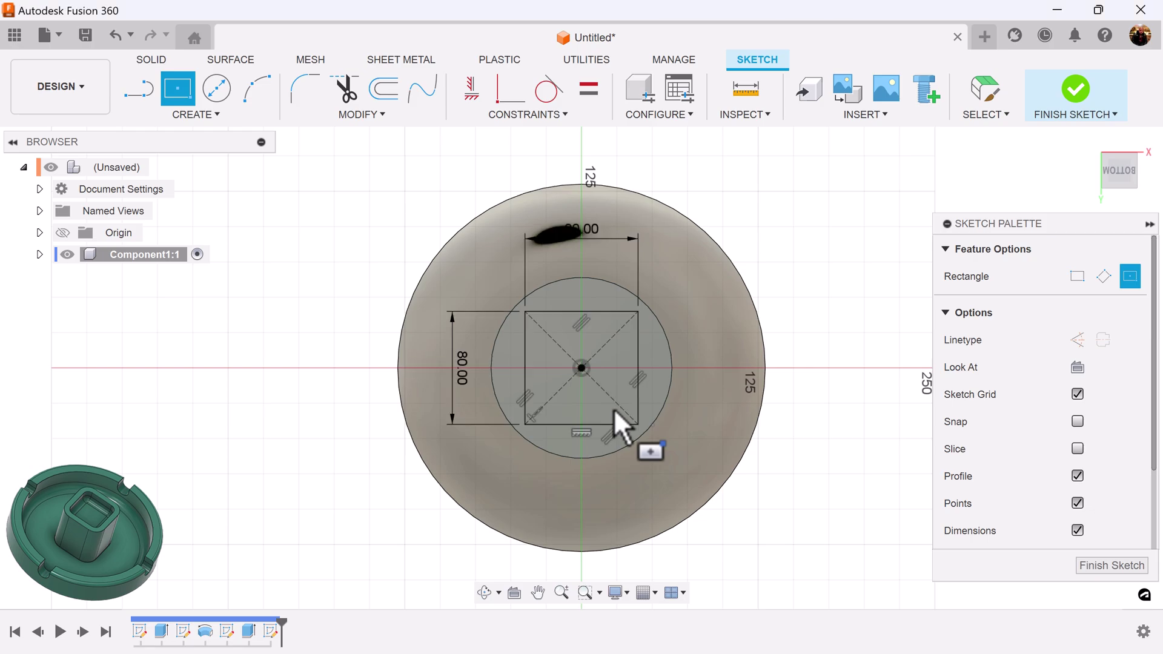
{"action": "left_click", "coordinate": [1110, 566]}
- Extrude the square profile -100 mm up through the tray with the Join operation to form the central post
{"action": "mouse_move", "coordinate": [1129, 586]}
{"action": "middle_mouse_down", "text": "shift"}
{"action": "mouse_move", "coordinate": [882, 363]}
{"action": "mouse_move", "coordinate": [475, 170]}
{"action": "middle_mouse_up", "text": "shift"}
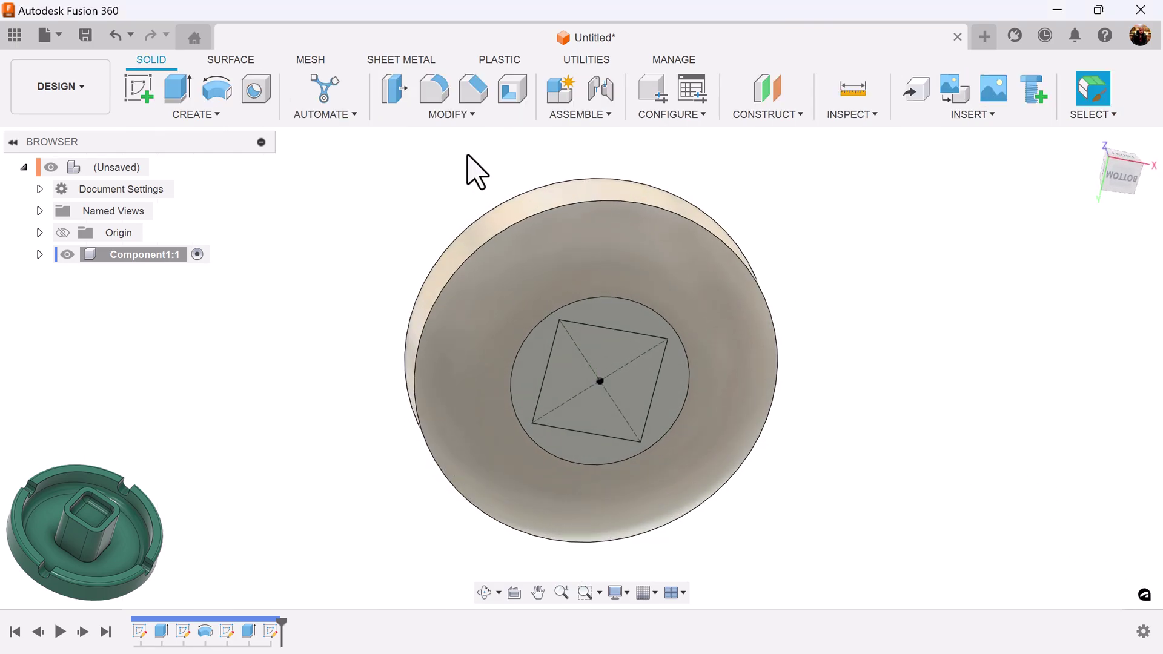
{"action": "left_click", "coordinate": [180, 97]}
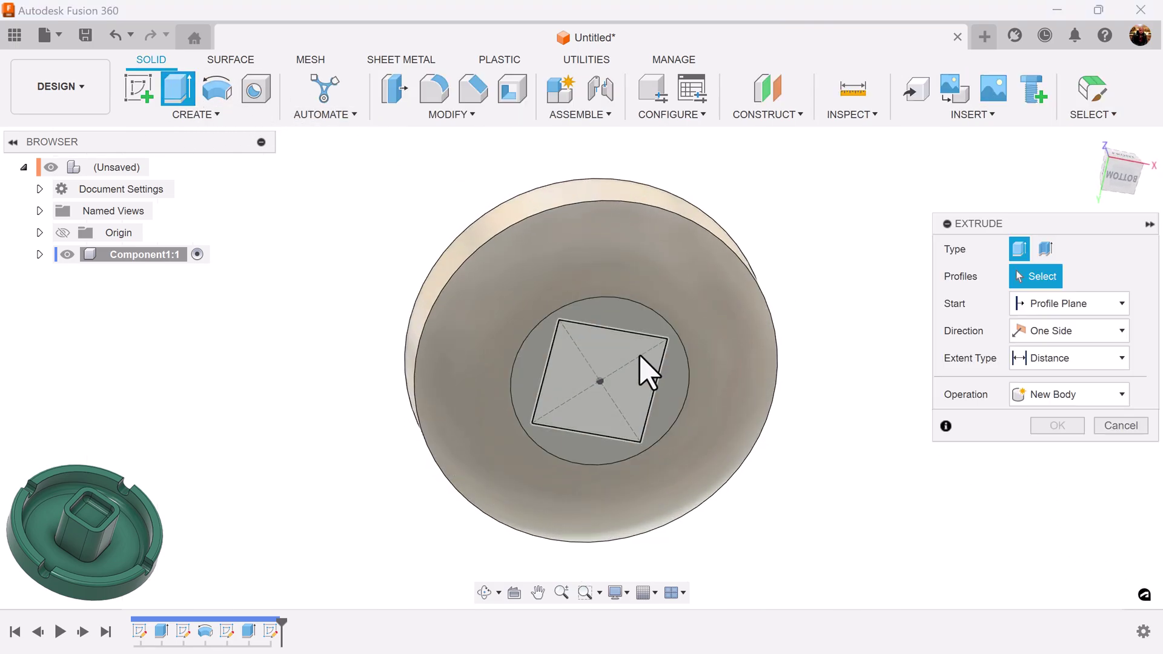
{"action": "left_click", "coordinate": [644, 370]}
{"action": "left_click_drag", "start_coordinate": [623, 397], "coordinate": [591, 363]}
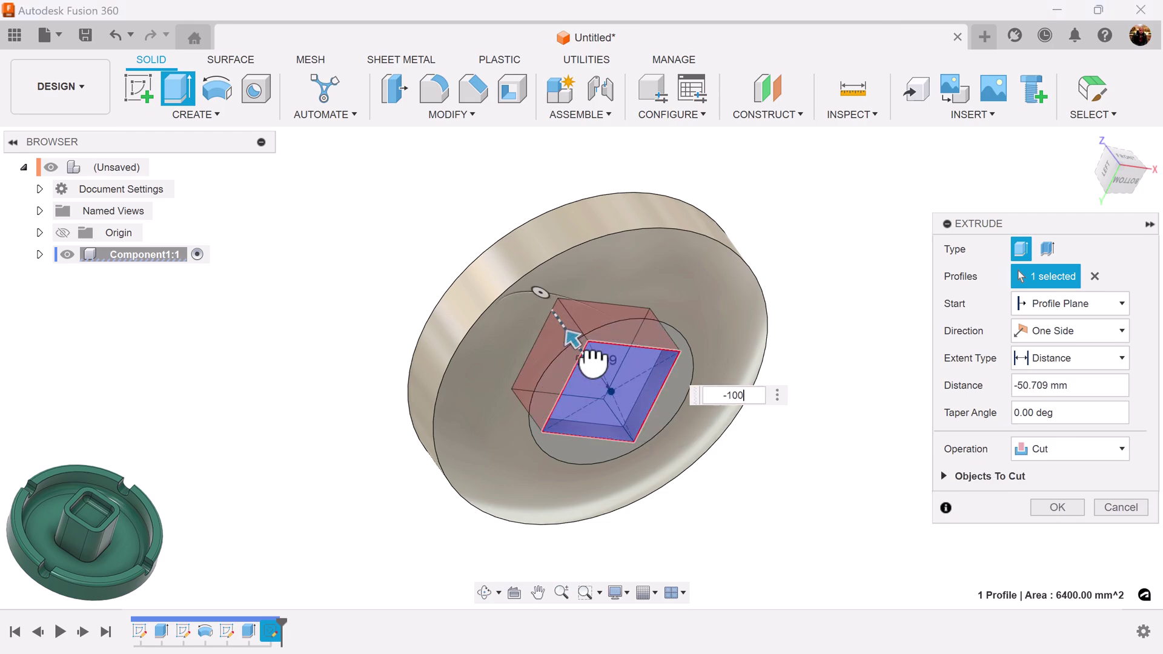
{"action": "left_click", "coordinate": [1085, 449]}
{"action": "left_click", "coordinate": [1079, 471]}
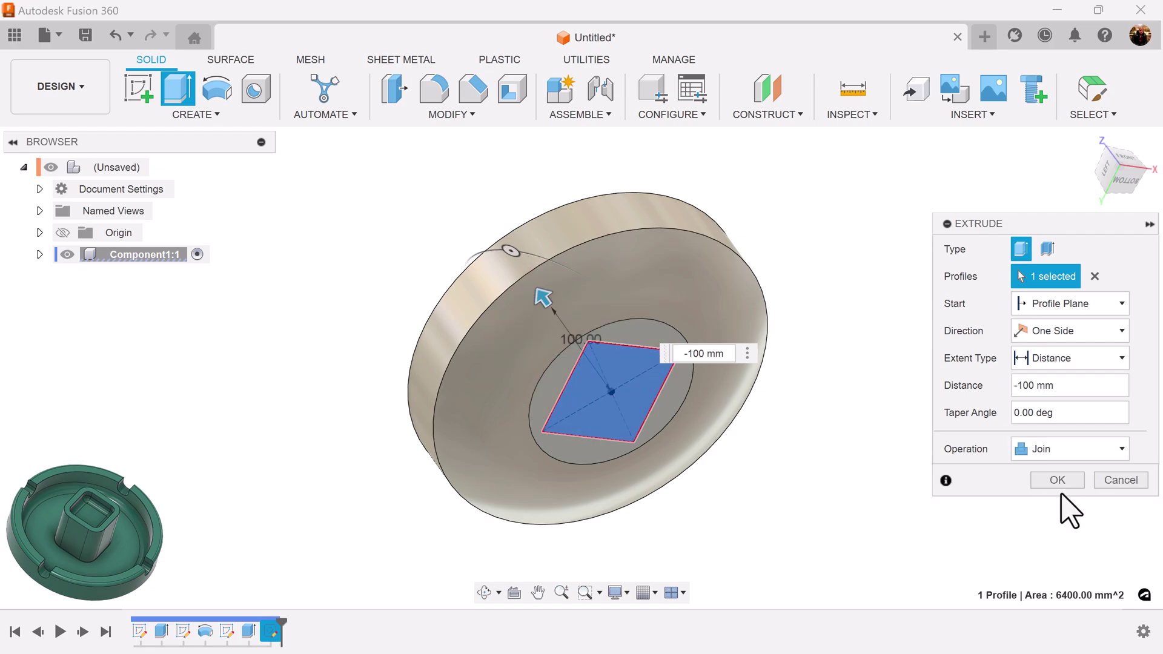
{"action": "left_click", "coordinate": [1056, 479]}
- Fillet the four vertical edges of the central post with a 20 mm radius
{"action": "middle_click_drag", "start_coordinate": [929, 501], "coordinate": [377, 402], "text": "shift"}
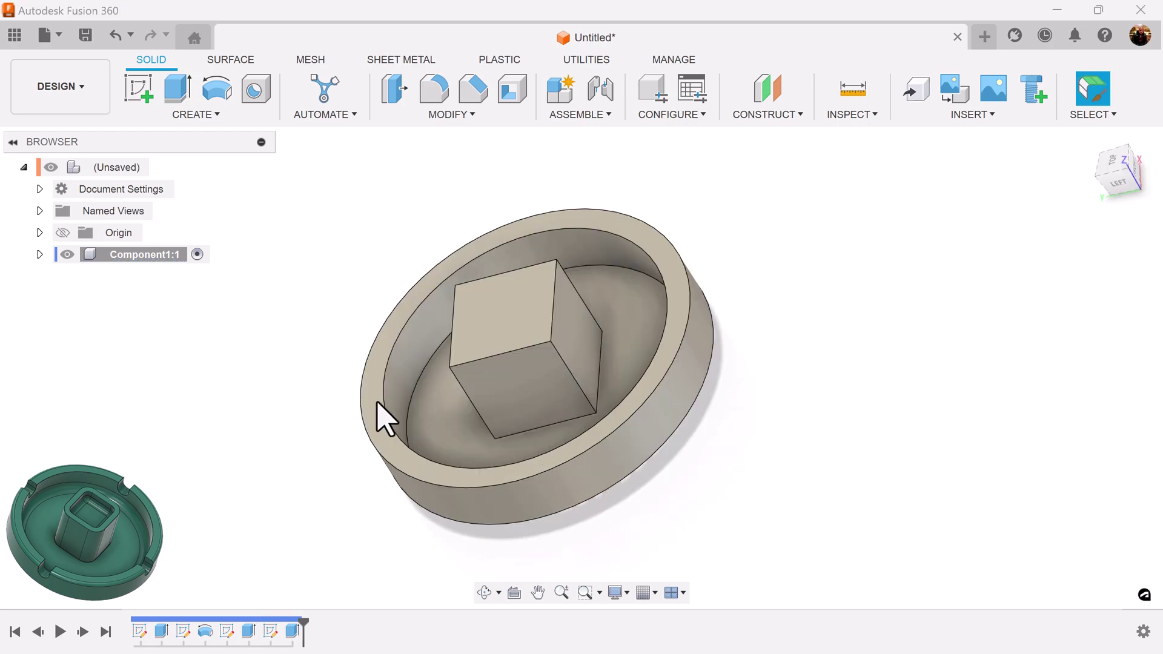
{"action": "left_click", "coordinate": [437, 86]}
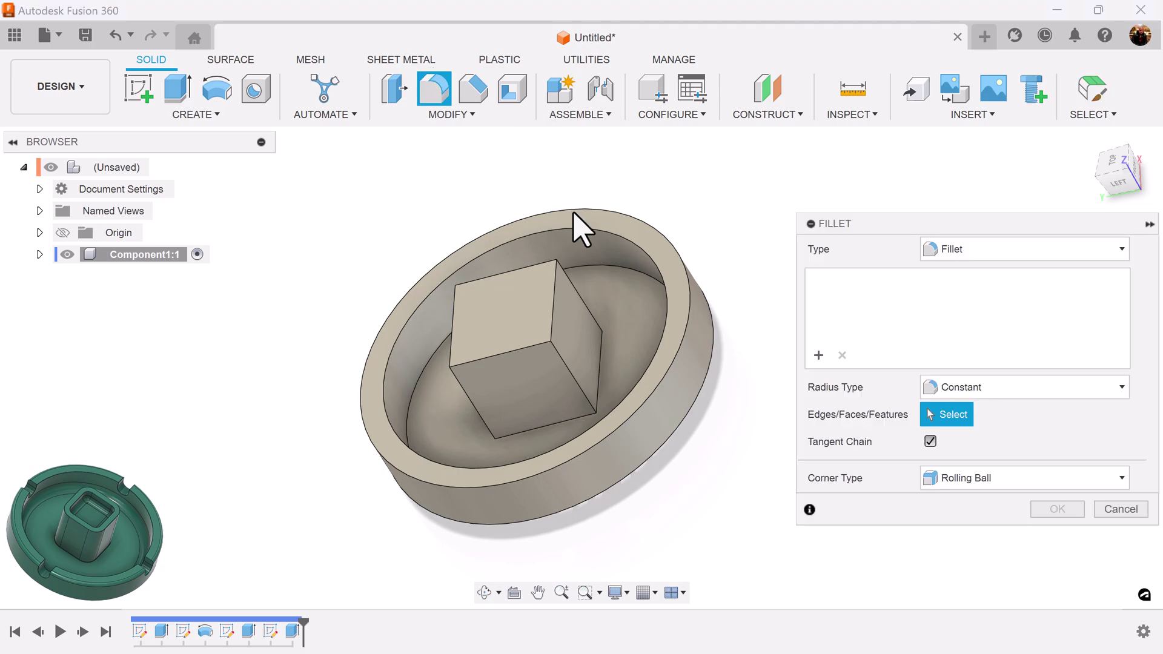
{"action": "left_click", "coordinate": [572, 307]}
{"action": "left_click", "coordinate": [562, 365]}
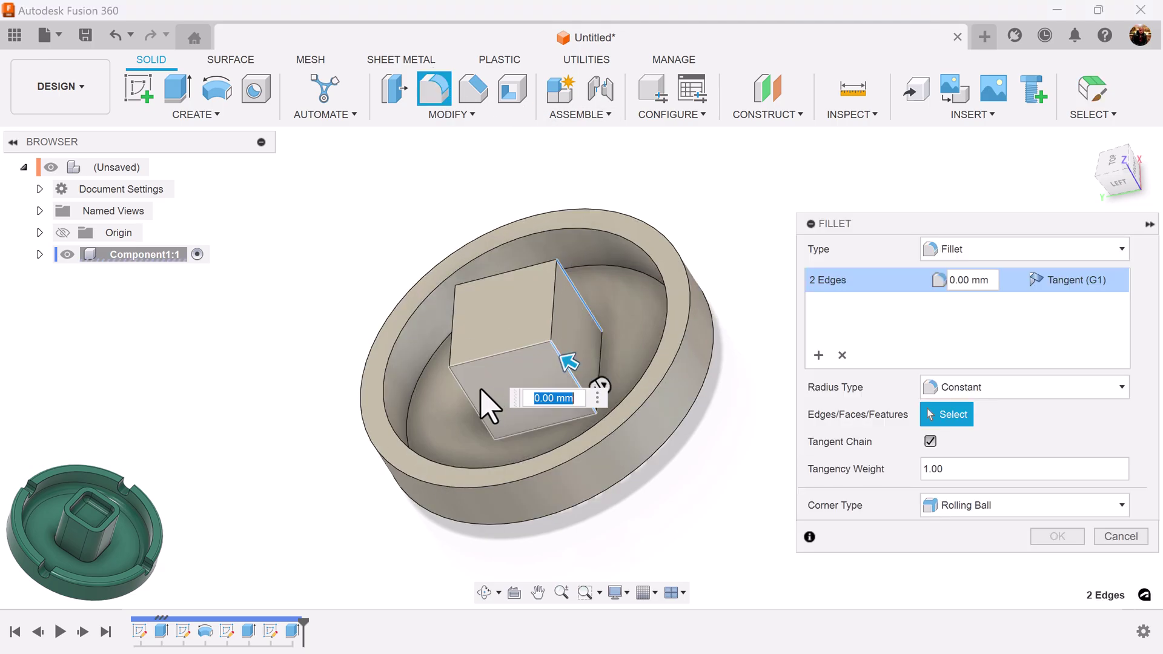
{"action": "left_click", "coordinate": [458, 390]}
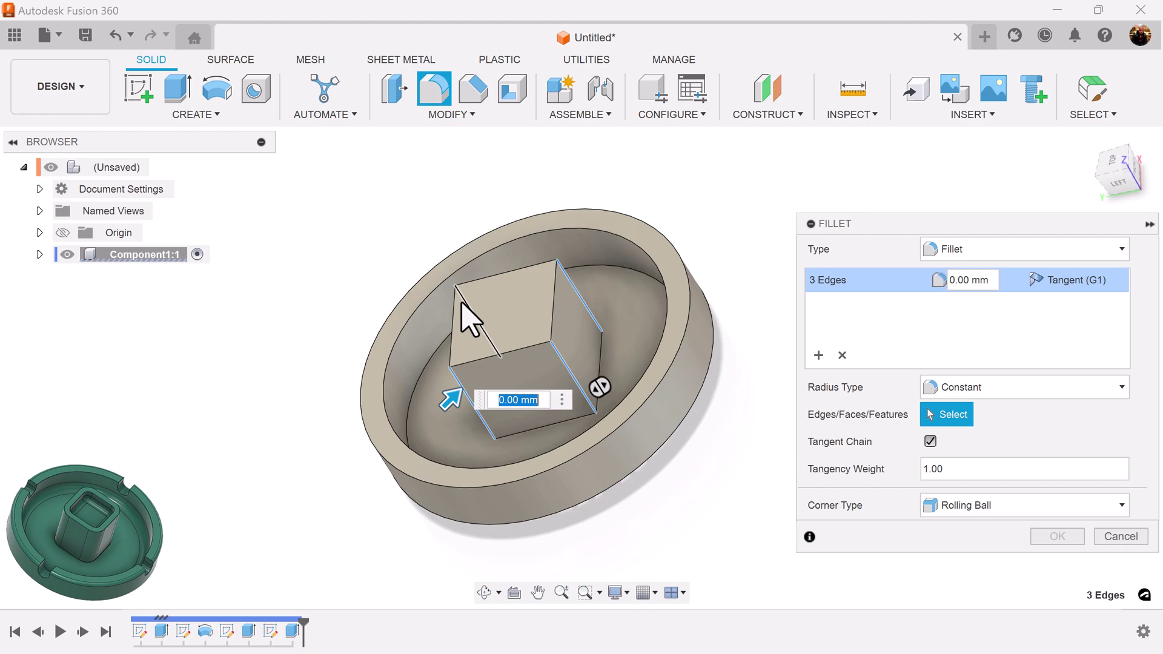
{"action": "left_click", "coordinate": [460, 303]}
{"action": "type", "text": "20"}
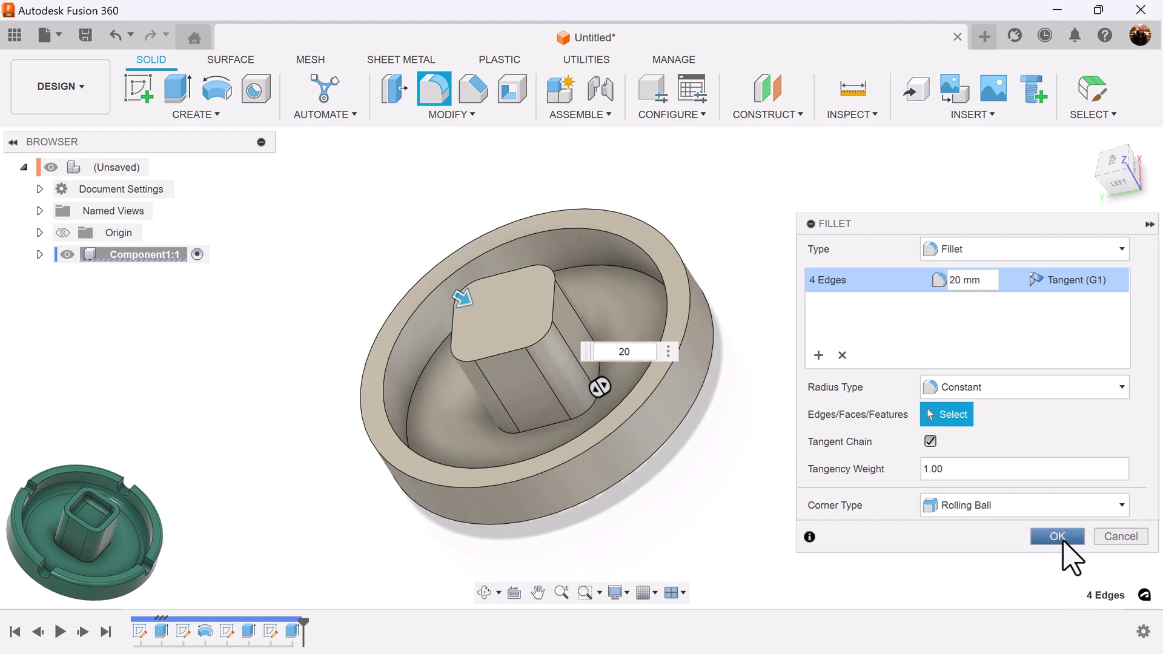
{"action": "left_click", "coordinate": [1061, 539]}
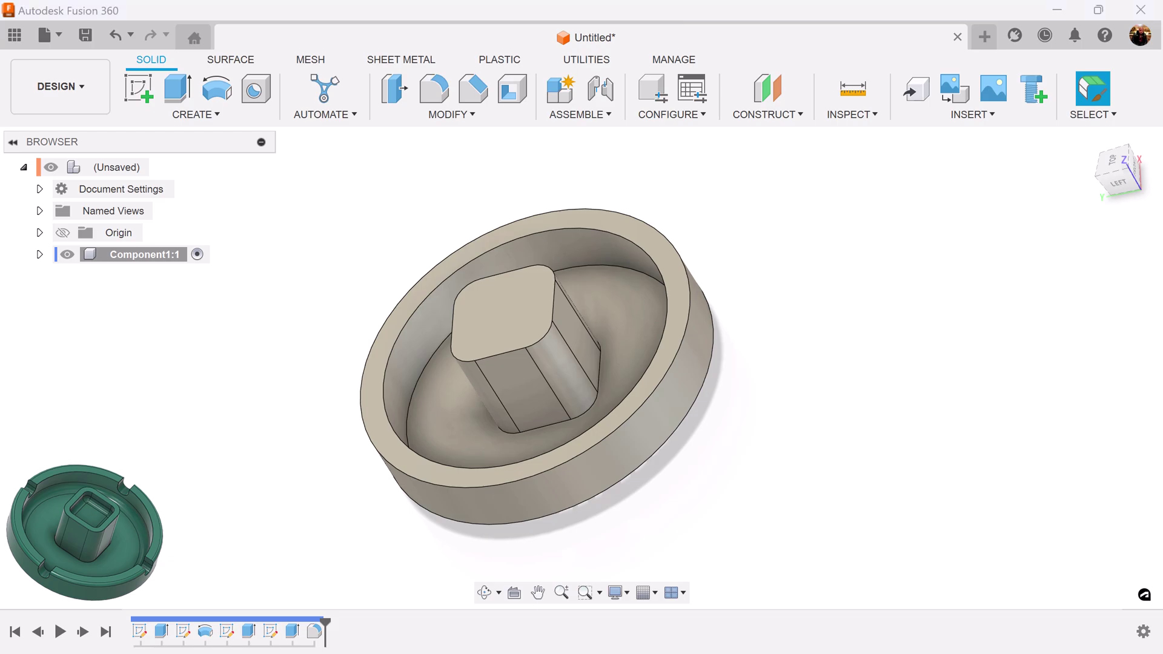
- Sketch on the top face of the central post, offset its outline inward by -10 mm and finish the sketch
{"action": "left_click", "coordinate": [136, 97]}
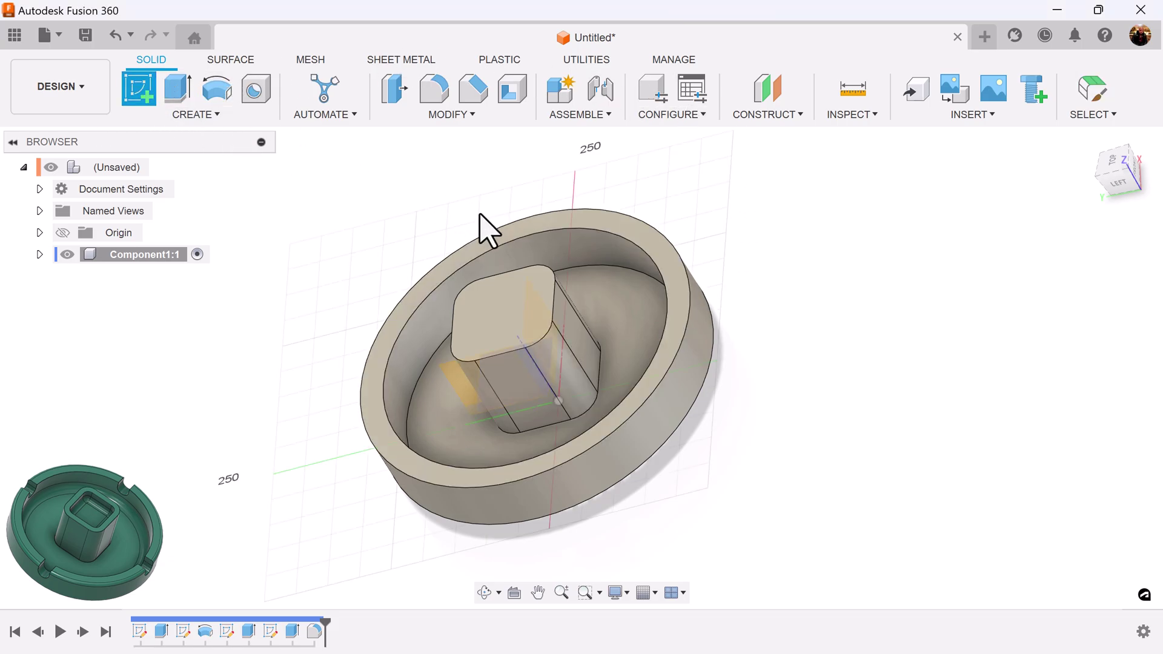
{"action": "left_click", "coordinate": [519, 324]}
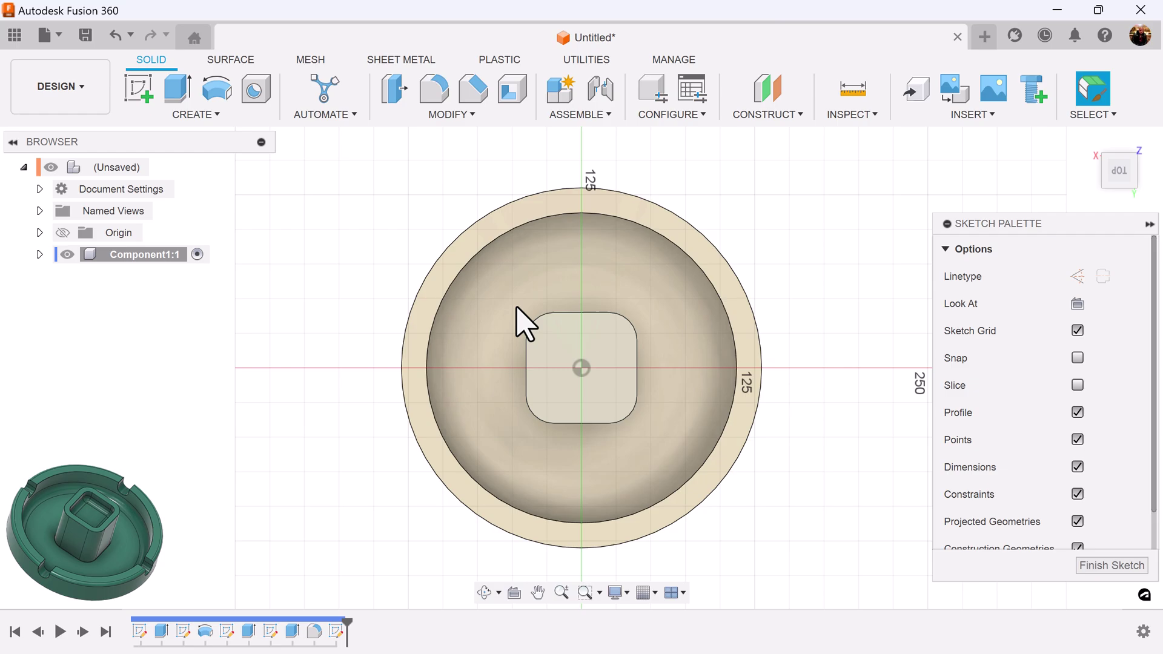
{"action": "left_click", "coordinate": [387, 96]}
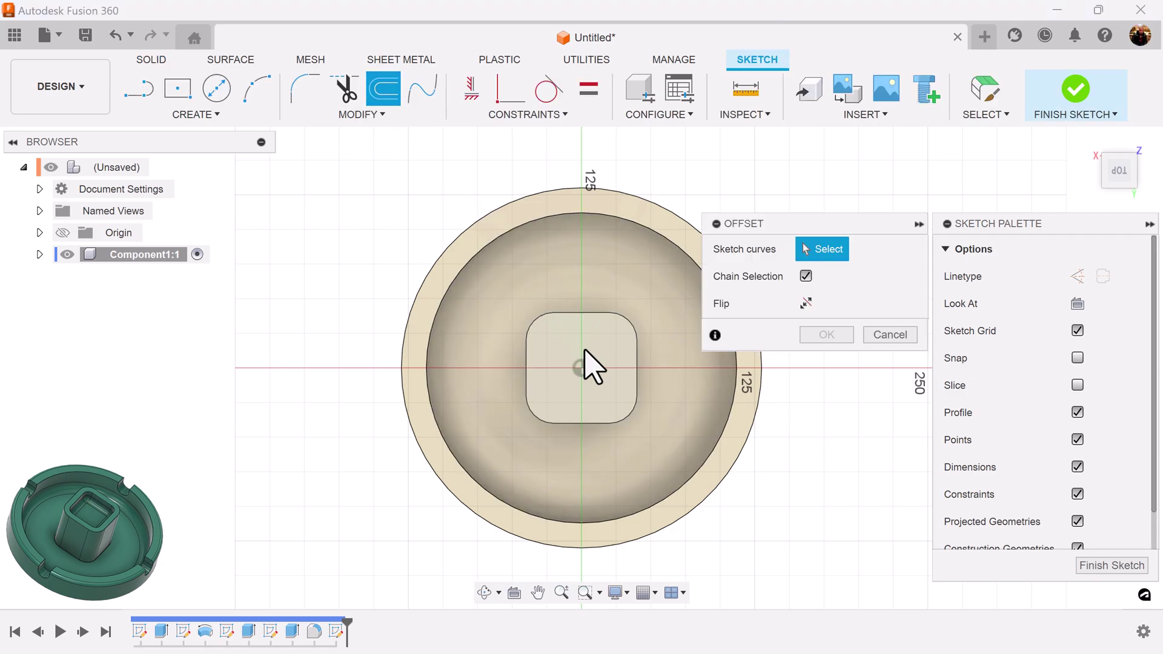
{"action": "left_click", "coordinate": [602, 314]}
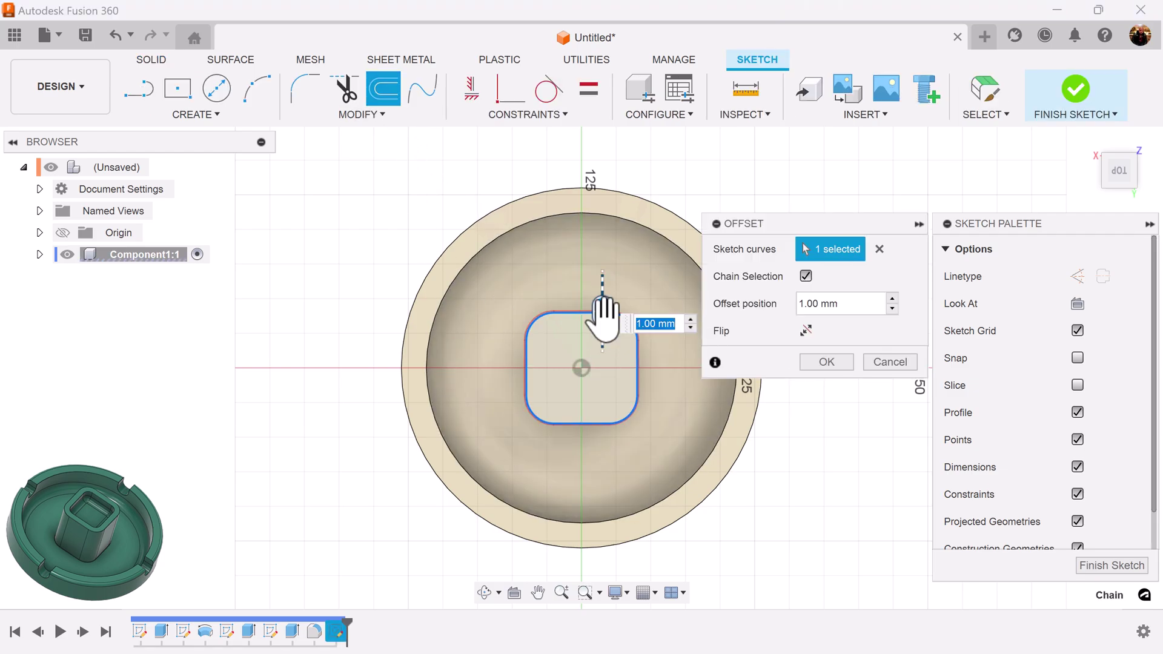
{"action": "left_click_drag", "start_coordinate": [603, 314], "coordinate": [603, 324]}
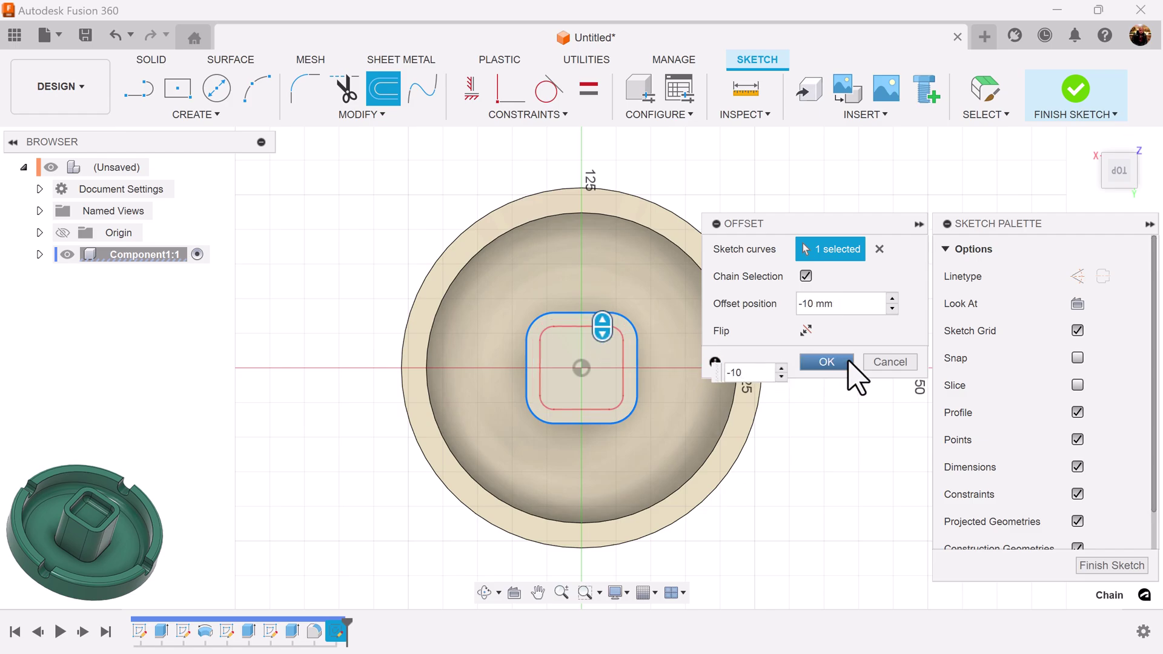
{"action": "left_click", "coordinate": [855, 374]}
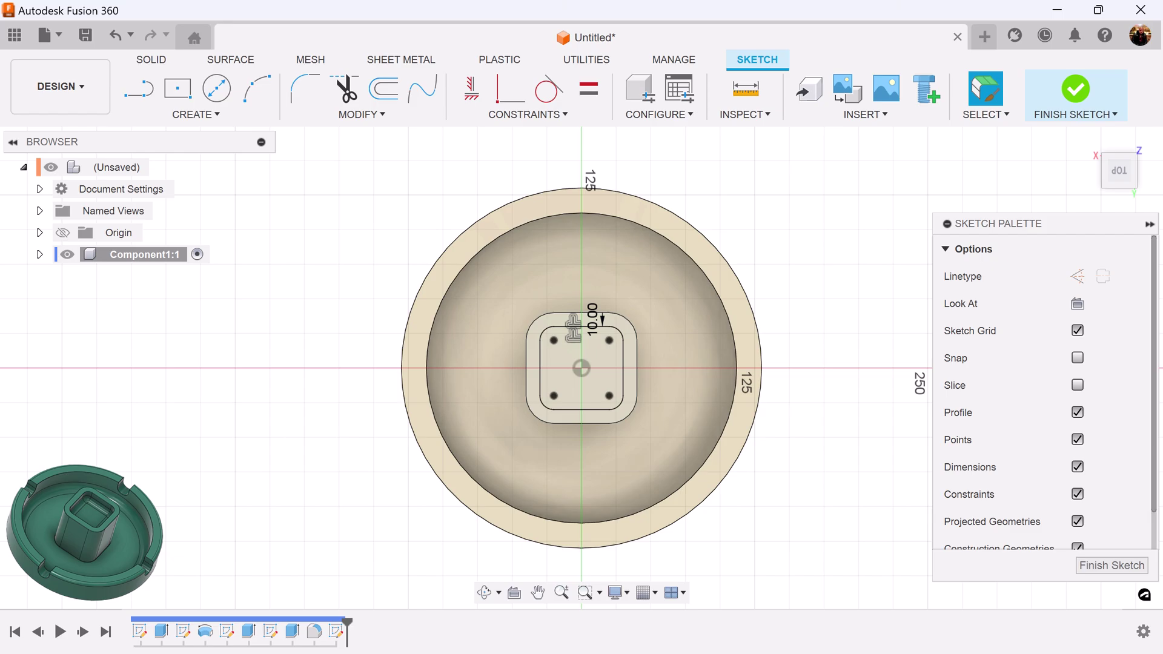
{"action": "scroll", "coordinate": [831, 256], "scroll_direction": "up", "scroll_amount": 2}
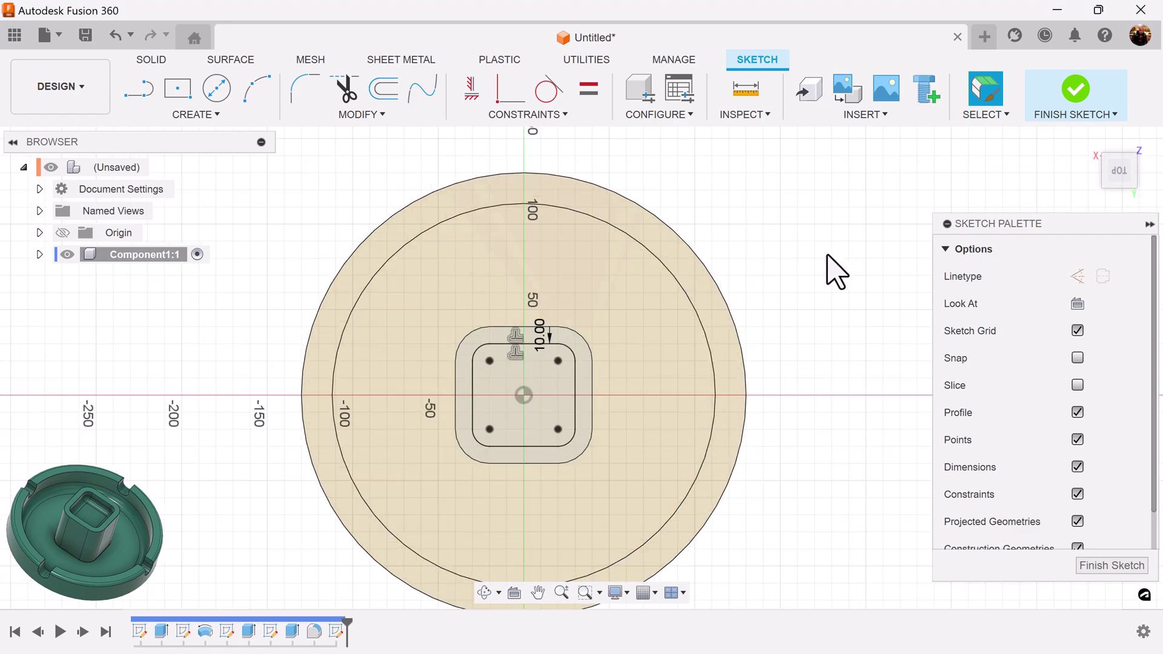
{"action": "left_click", "coordinate": [1090, 565]}
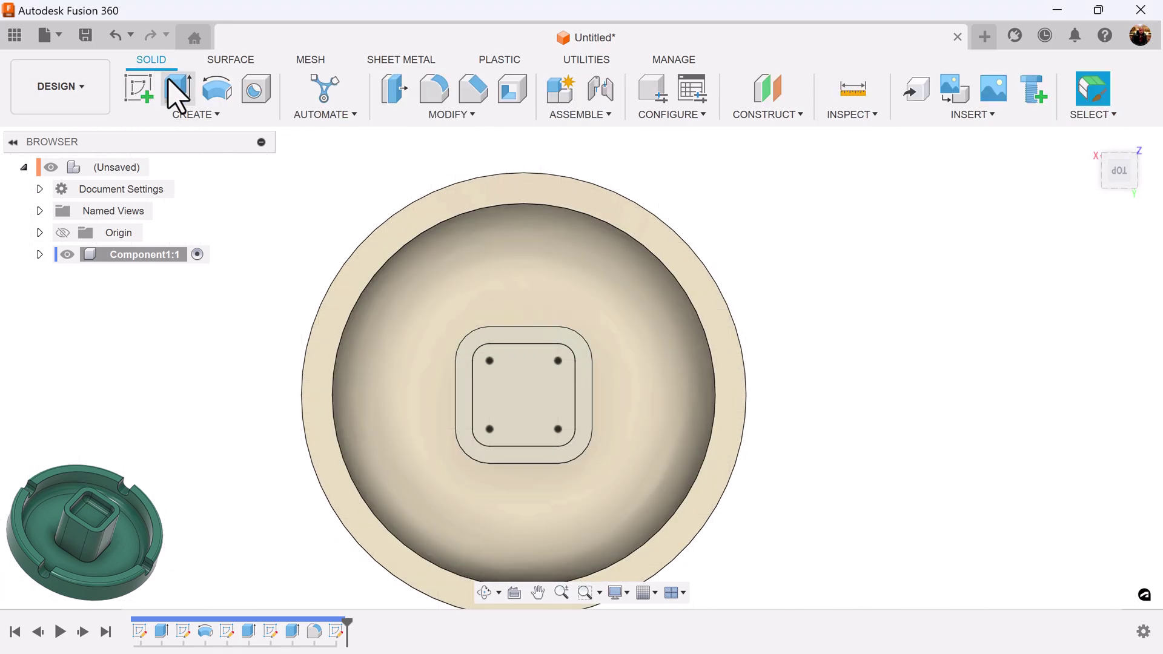
- Extrude the inner rounded-square profile -20 mm down into the post with the Cut operation
{"action": "left_click", "coordinate": [178, 90]}
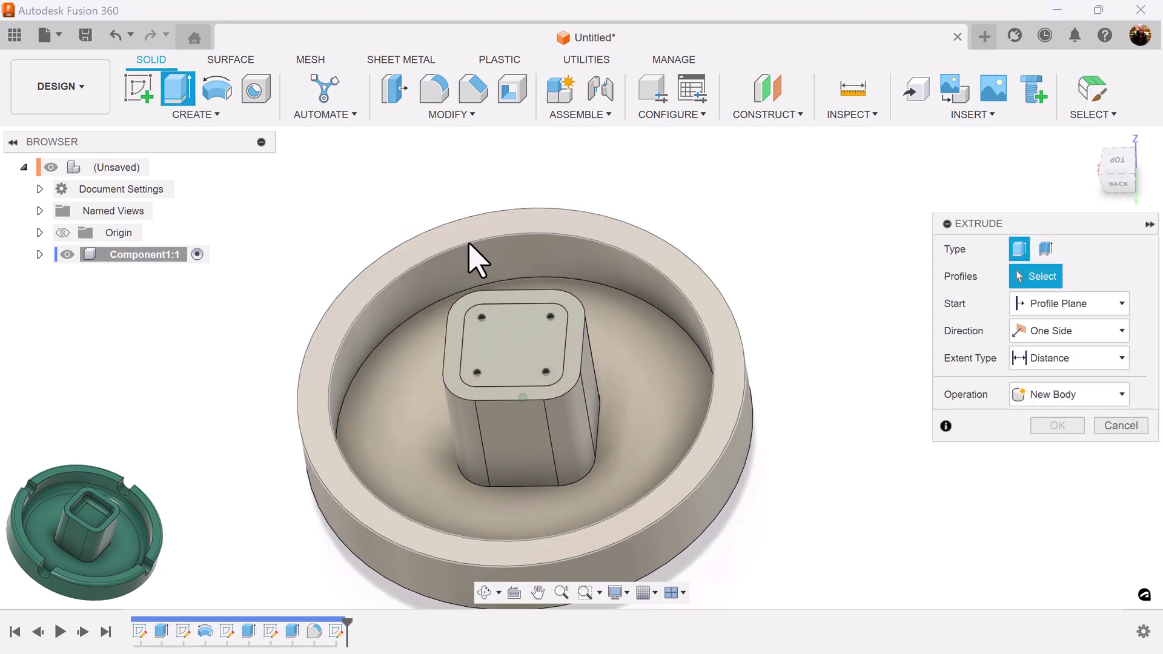
{"action": "left_click", "coordinate": [511, 353]}
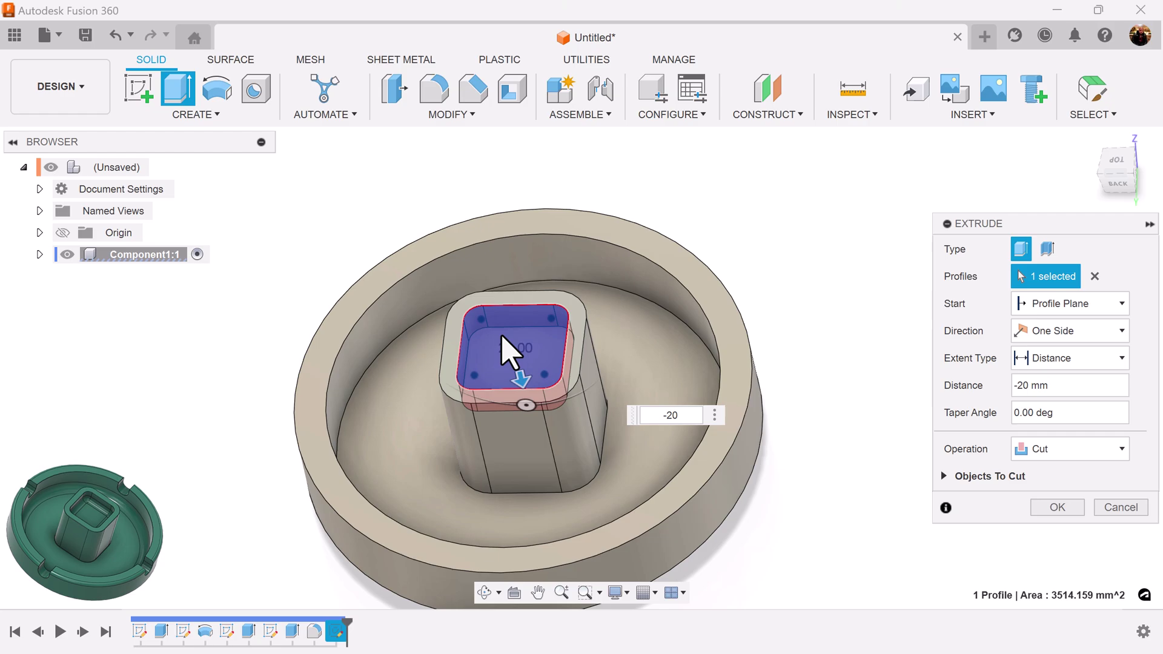
{"action": "left_click", "coordinate": [1057, 507]}
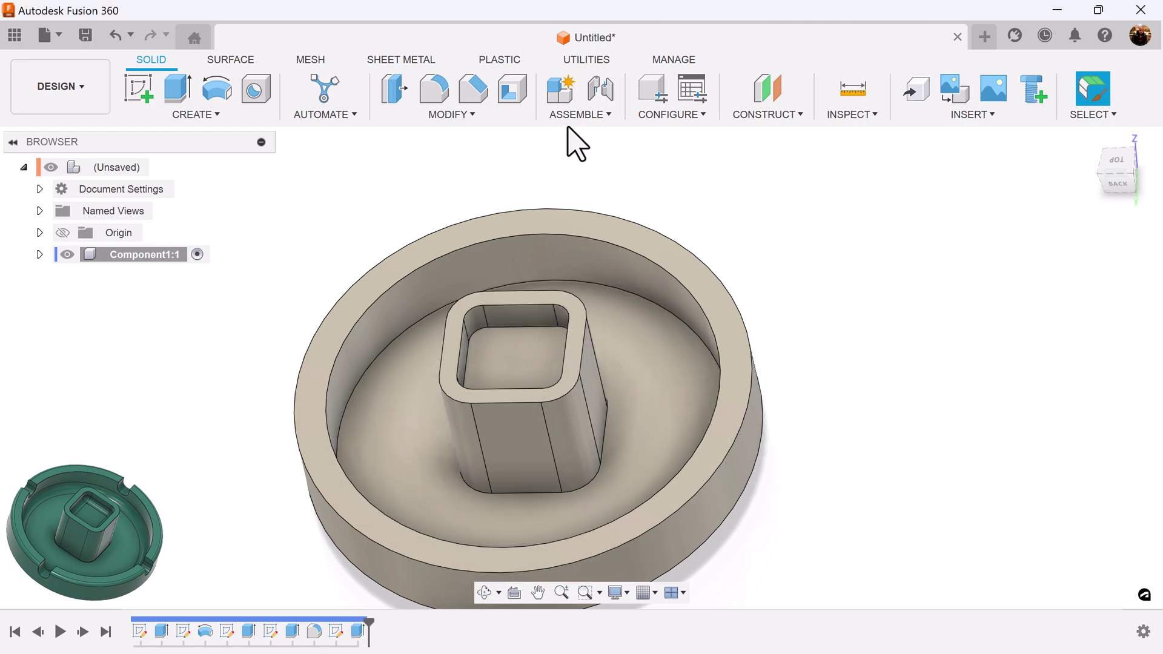
- Fillet the floor face of the post's square recess with a 9 mm radius
{"action": "left_click", "coordinate": [435, 97]}
{"action": "left_click", "coordinate": [533, 370]}
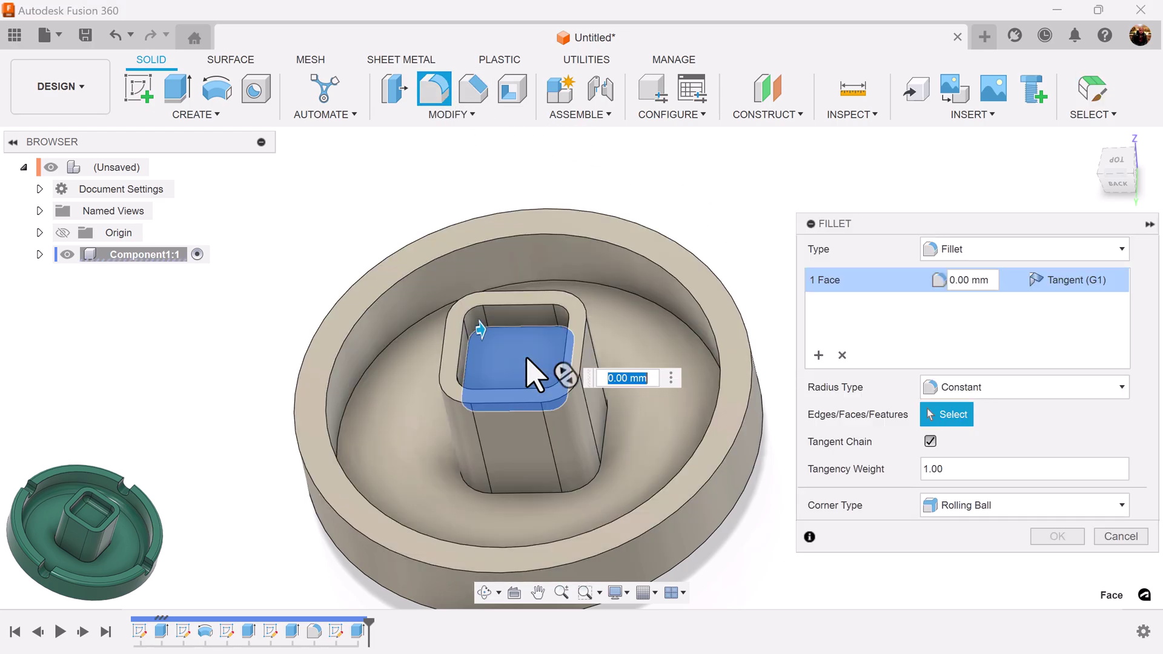
{"action": "type", "text": "9"}
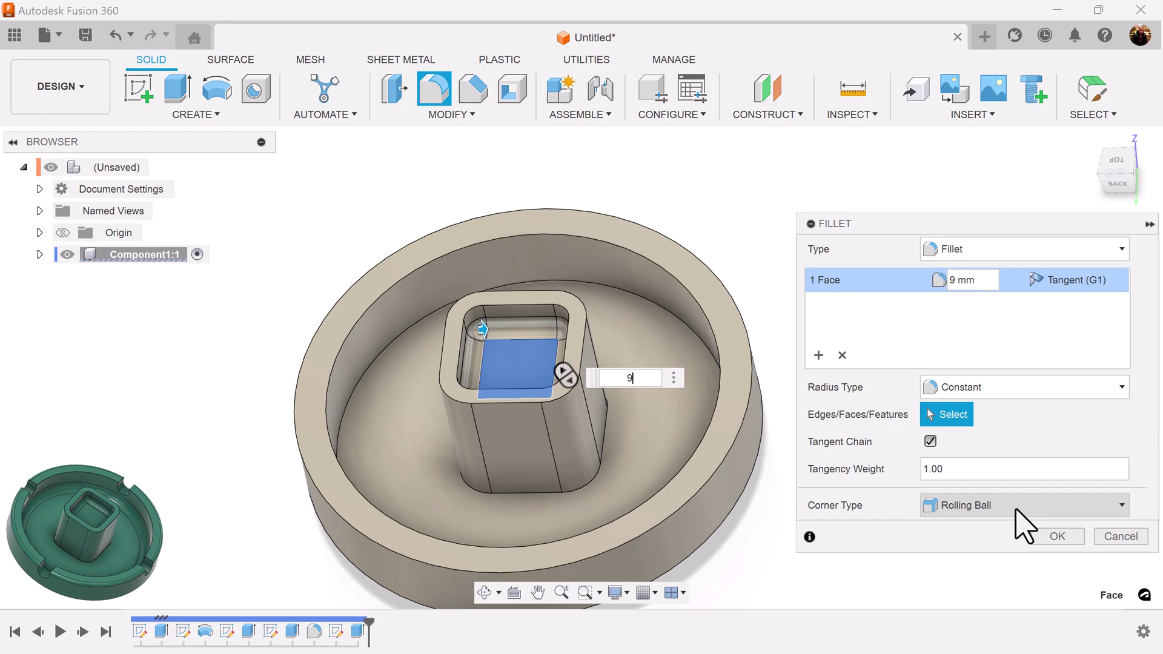
{"action": "left_click", "coordinate": [1057, 536]}
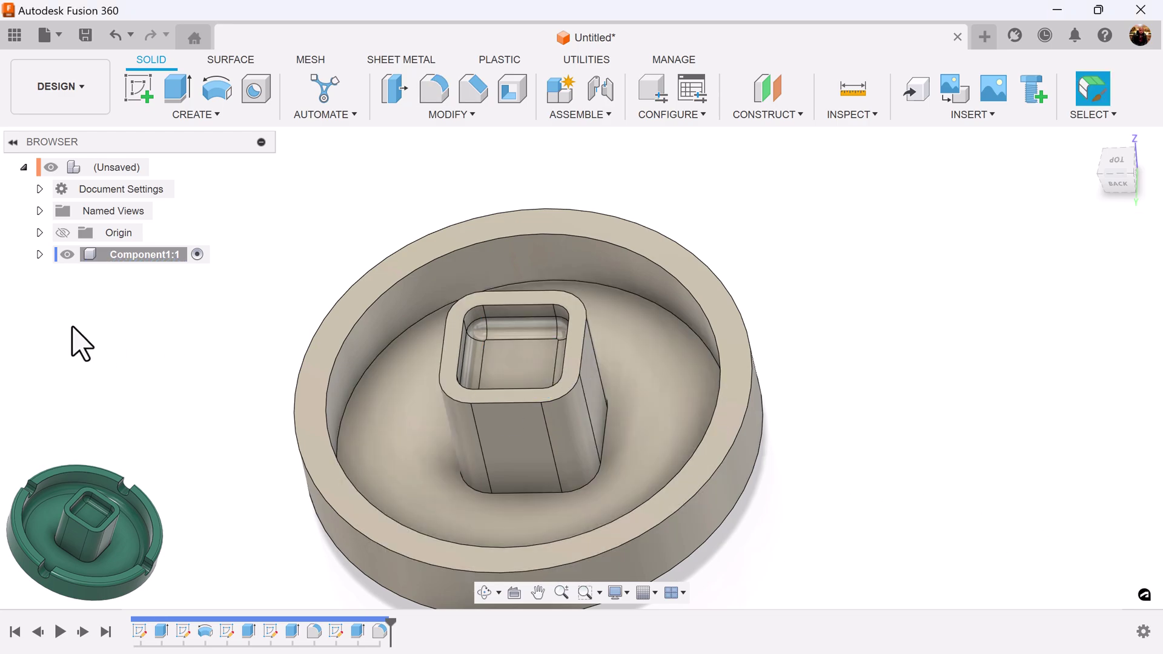
- Make Sketch5, the offset outline sketch on the post, visible in Component1
{"action": "left_click", "coordinate": [40, 254]}
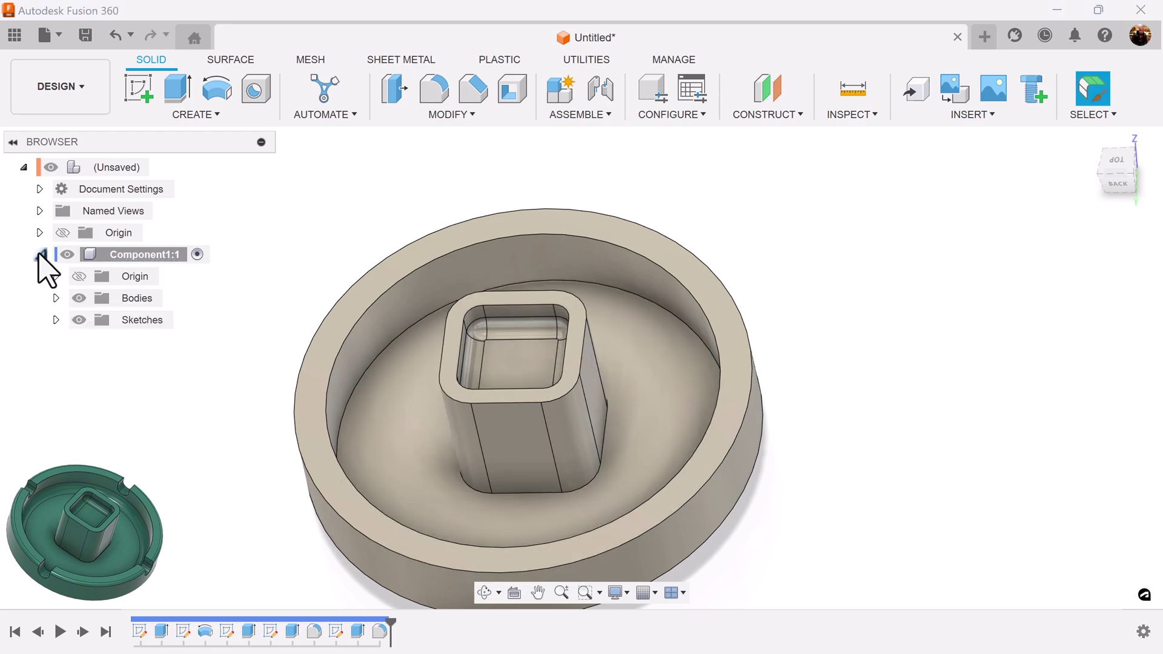
{"action": "left_click", "coordinate": [56, 319]}
{"action": "left_click", "coordinate": [96, 429]}
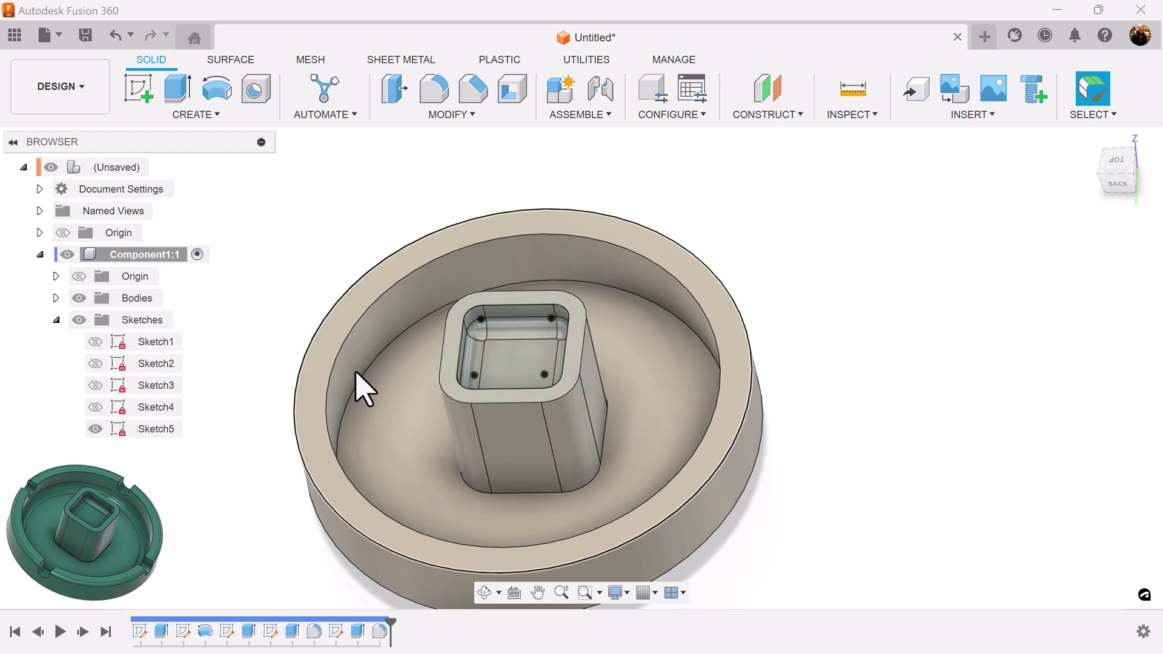
- Extrude the inner square profile as a cut from a -35 mm start offset to the flat bottom face, and hide Sketch5
{"action": "middle_click_drag", "start_coordinate": [364, 387], "coordinate": [532, 356], "text": "shift"}
{"action": "left_click", "coordinate": [532, 356]}
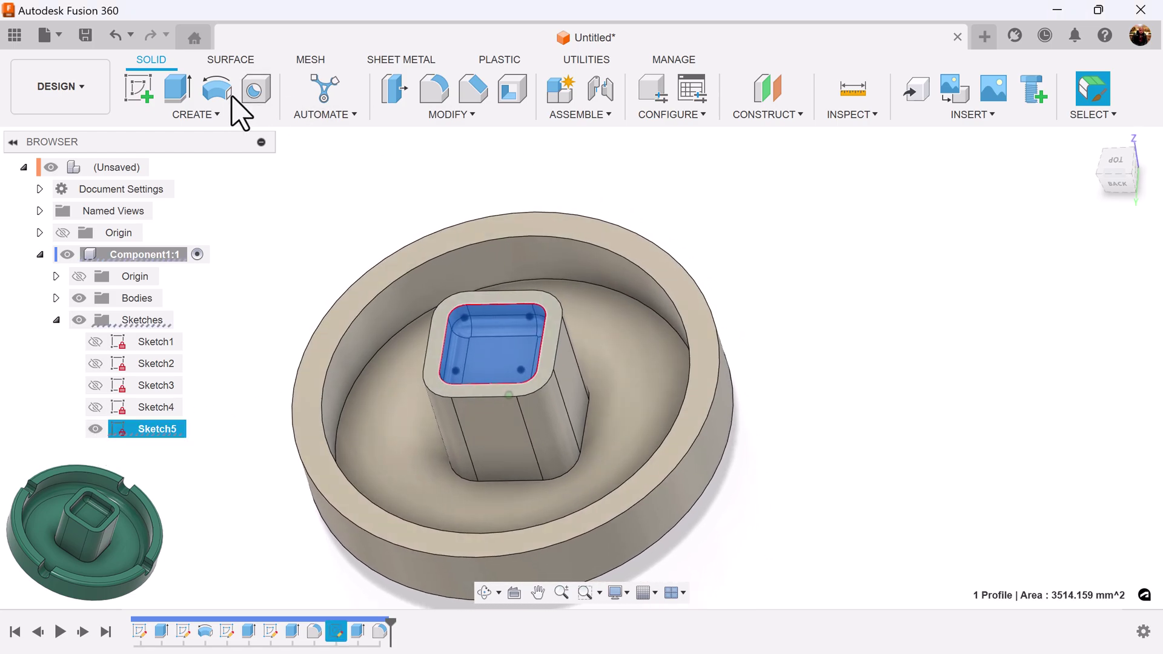
{"action": "left_click", "coordinate": [179, 91]}
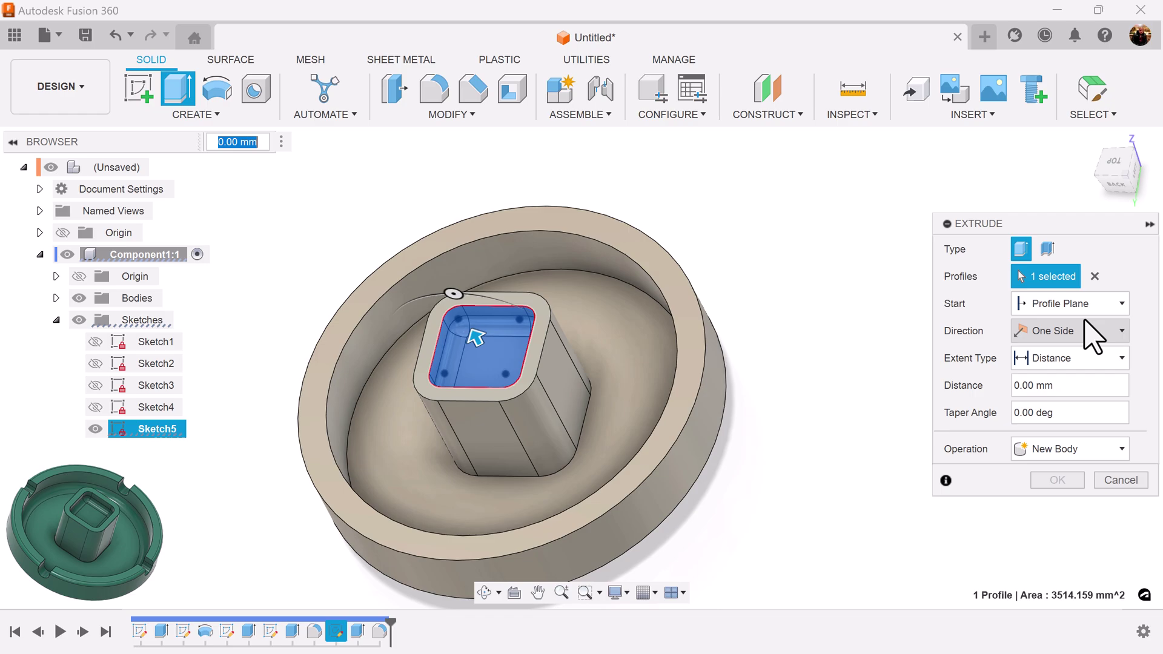
{"action": "left_click", "coordinate": [1121, 303]}
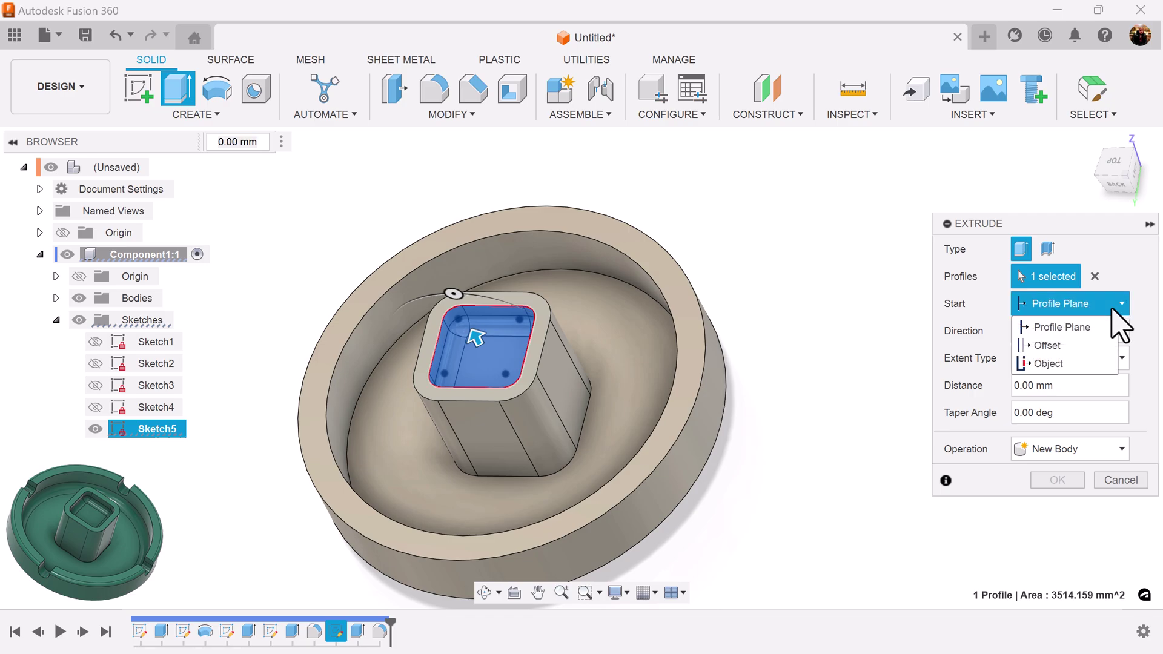
{"action": "left_click", "coordinate": [1087, 346]}
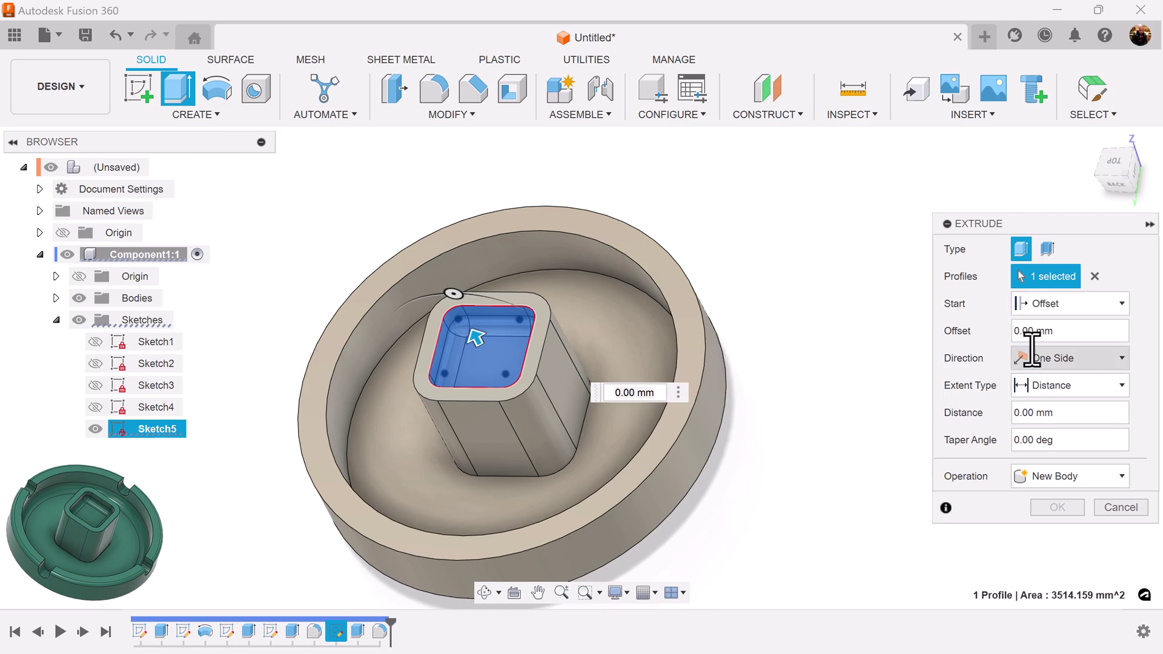
{"action": "left_click", "coordinate": [1057, 330]}
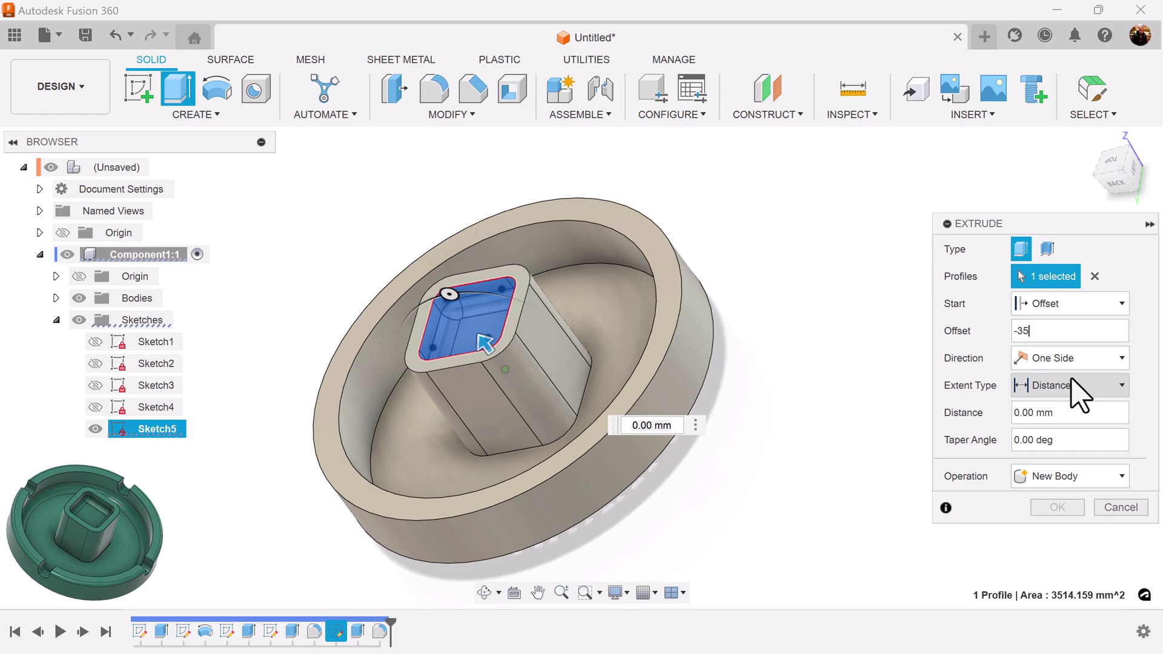
{"action": "left_click", "coordinate": [1072, 384]}
{"action": "left_click", "coordinate": [1067, 427]}
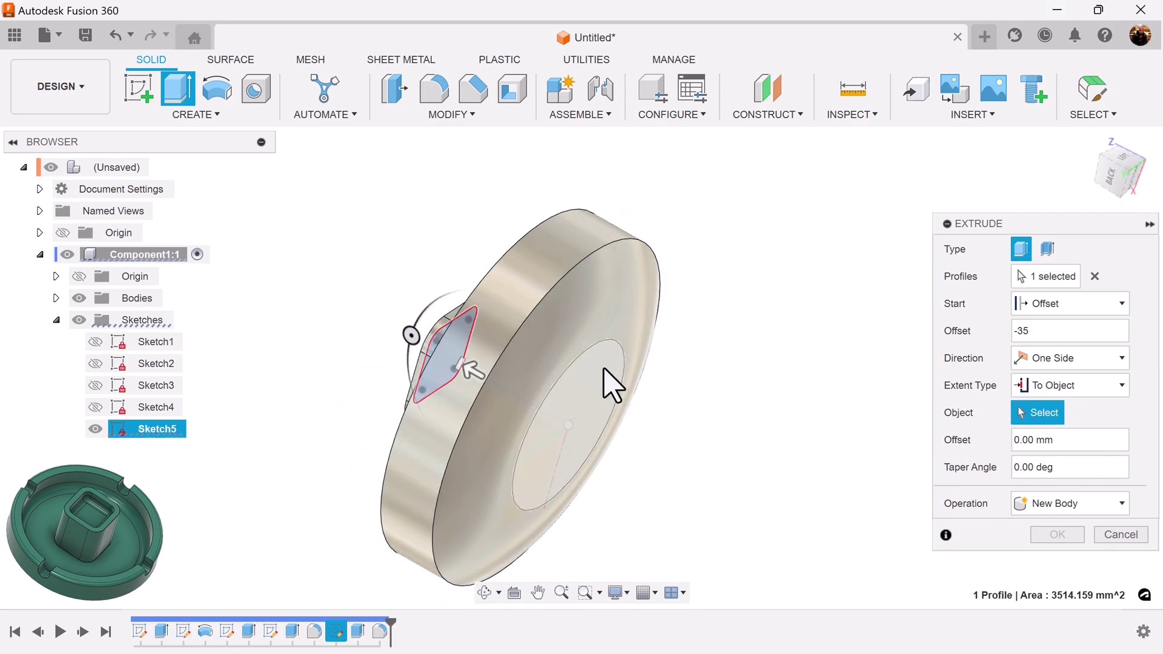
{"action": "left_click", "coordinate": [605, 371]}
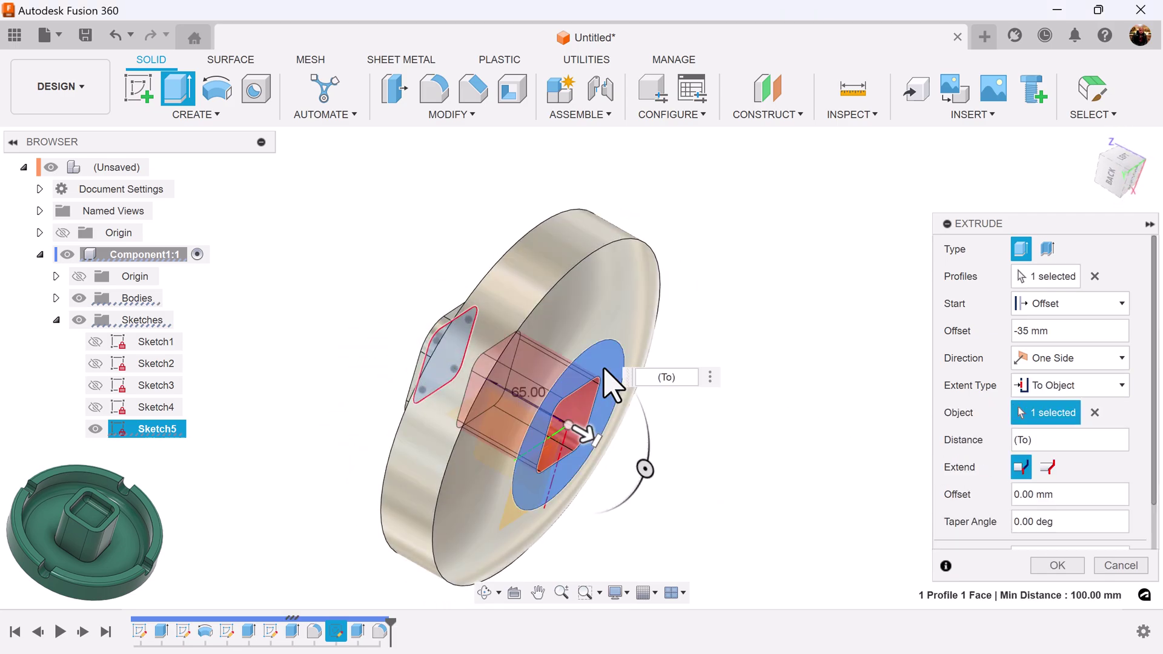
{"action": "left_click", "coordinate": [1070, 566]}
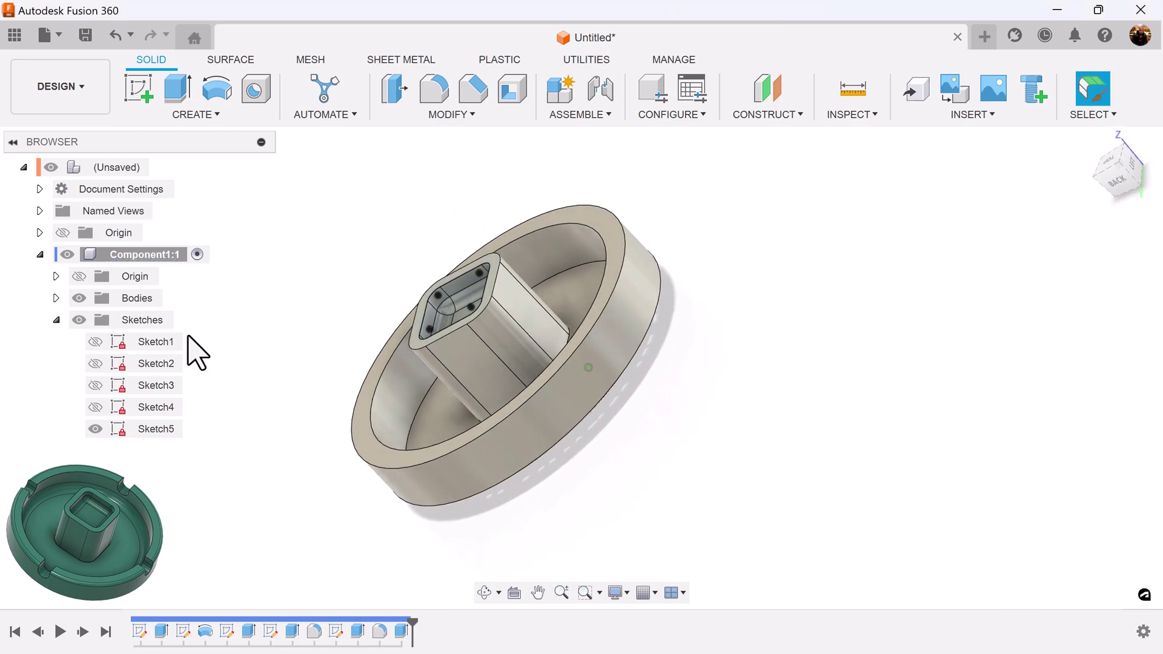
{"action": "left_click", "coordinate": [95, 429]}
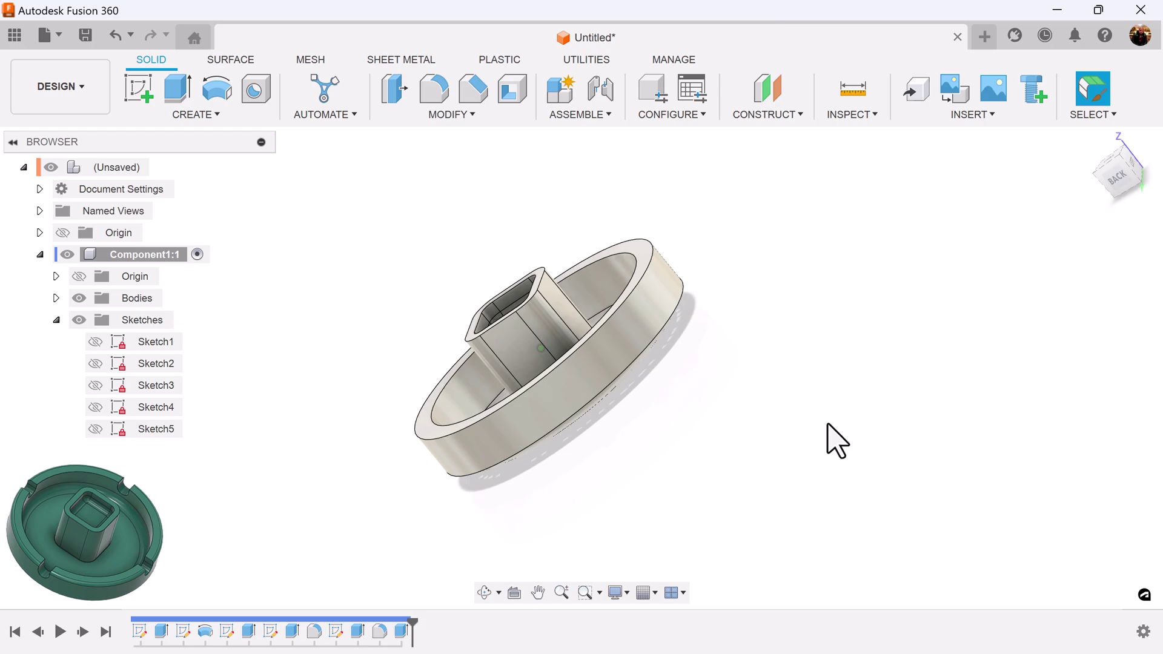
- Fillet the tray's outer top rim edge and the inner end face of the underside pocket with a 5 mm radius
{"action": "middle_click_drag", "start_coordinate": [794, 457], "coordinate": [781, 436], "text": "shift"}
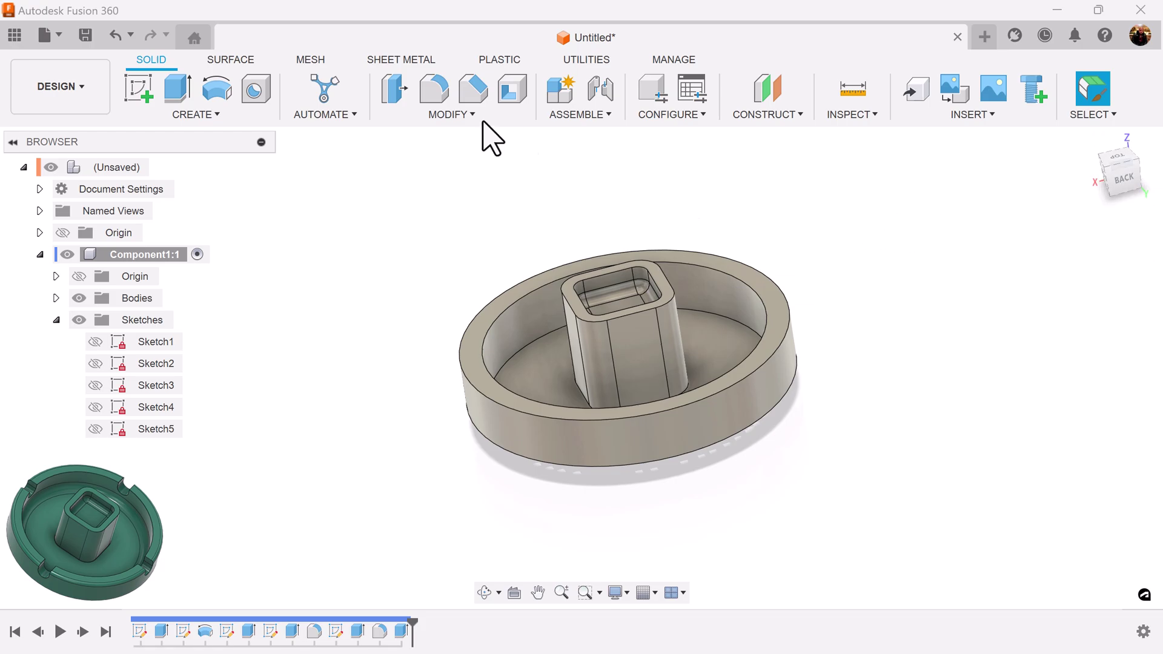
{"action": "left_click", "coordinate": [435, 91]}
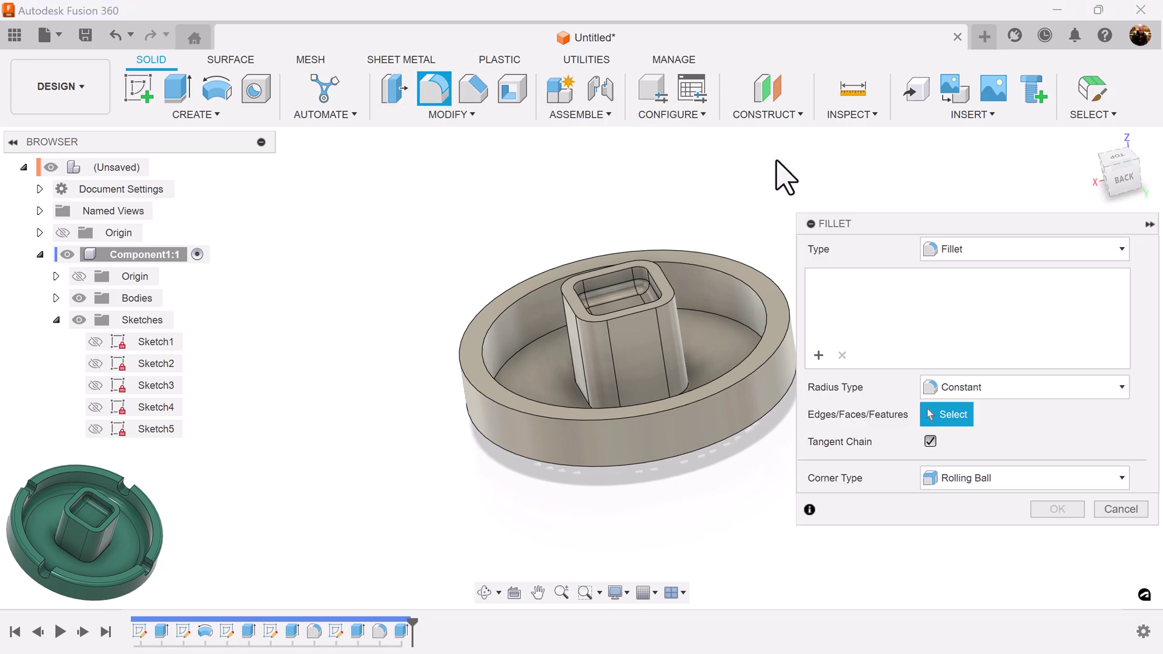
{"action": "left_click", "coordinate": [784, 290]}
{"action": "middle_click_drag", "start_coordinate": [783, 290], "coordinate": [624, 397], "text": "shift"}
{"action": "left_click", "coordinate": [624, 396]}
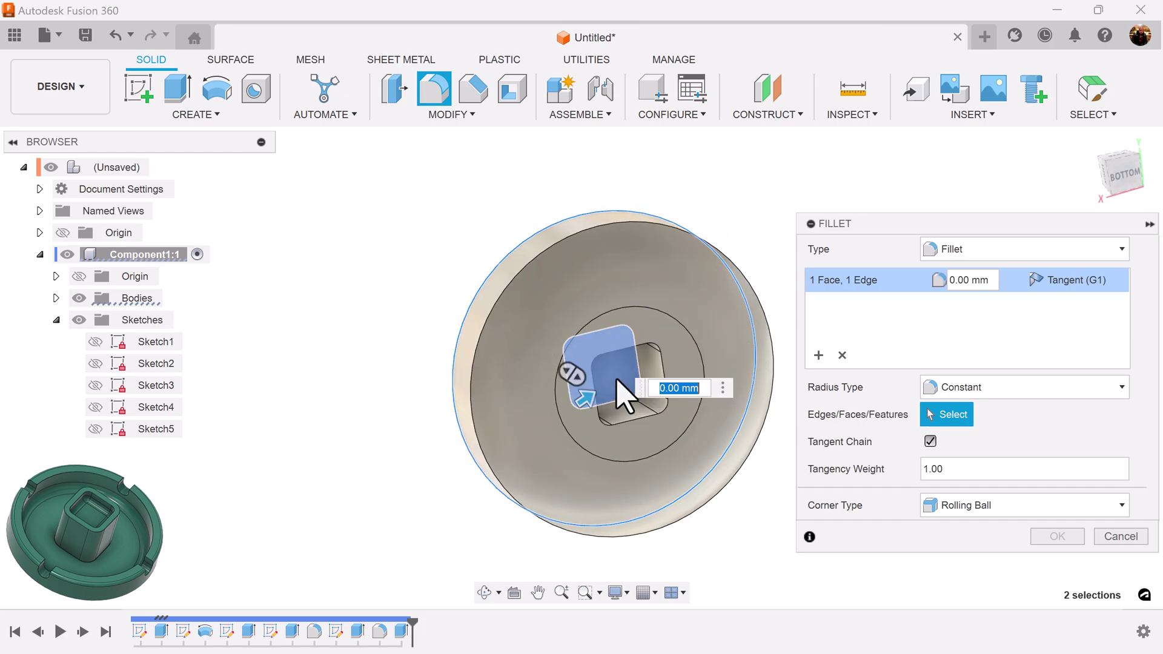
{"action": "type", "text": "5"}
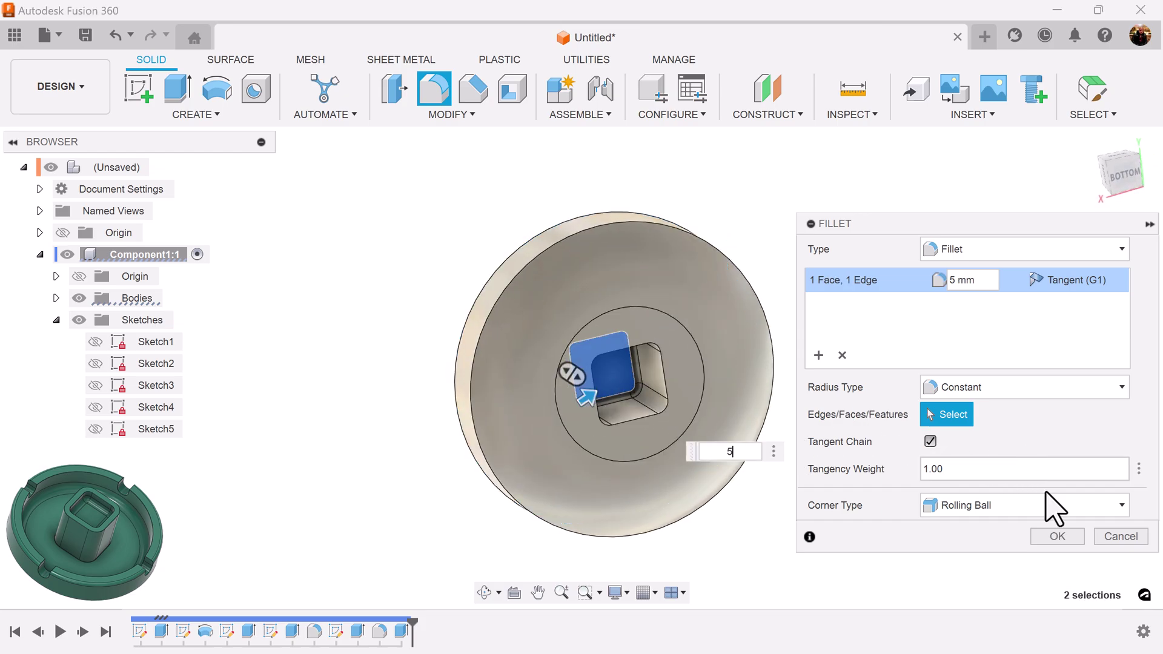
{"action": "left_click", "coordinate": [1057, 537]}
- Fillet the inner edge where the rim wall meets the tray floor with a 14 mm radius
{"action": "middle_click_drag", "start_coordinate": [892, 376], "coordinate": [428, 95], "text": "shift"}
{"action": "left_click", "coordinate": [433, 89]}
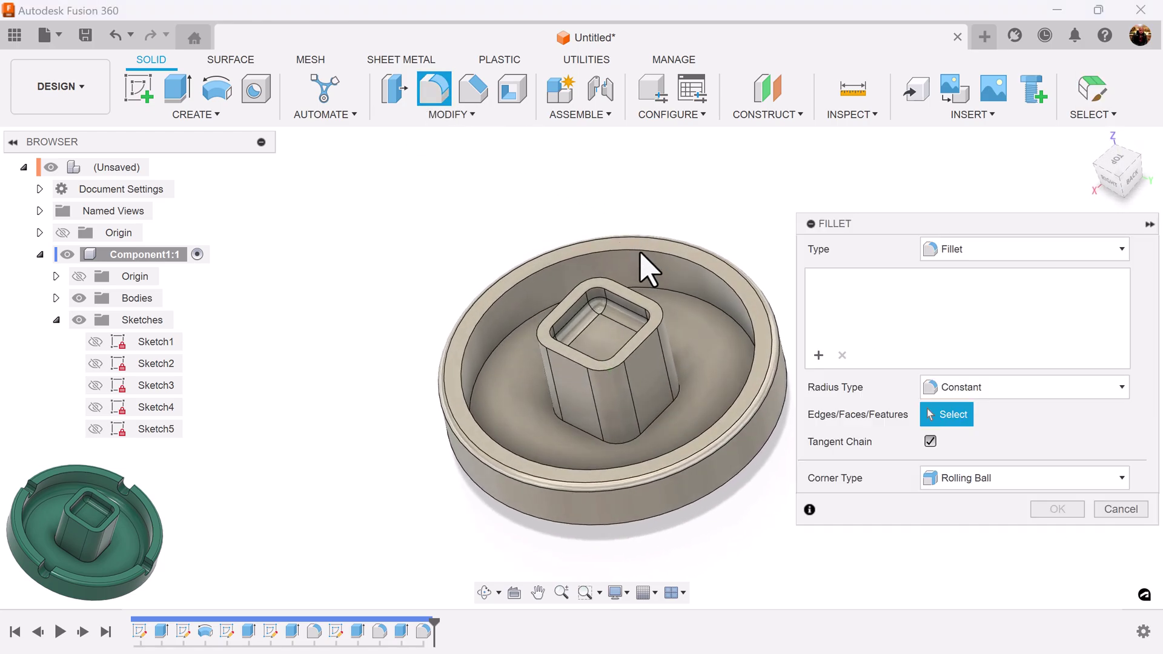
{"action": "left_click", "coordinate": [659, 289]}
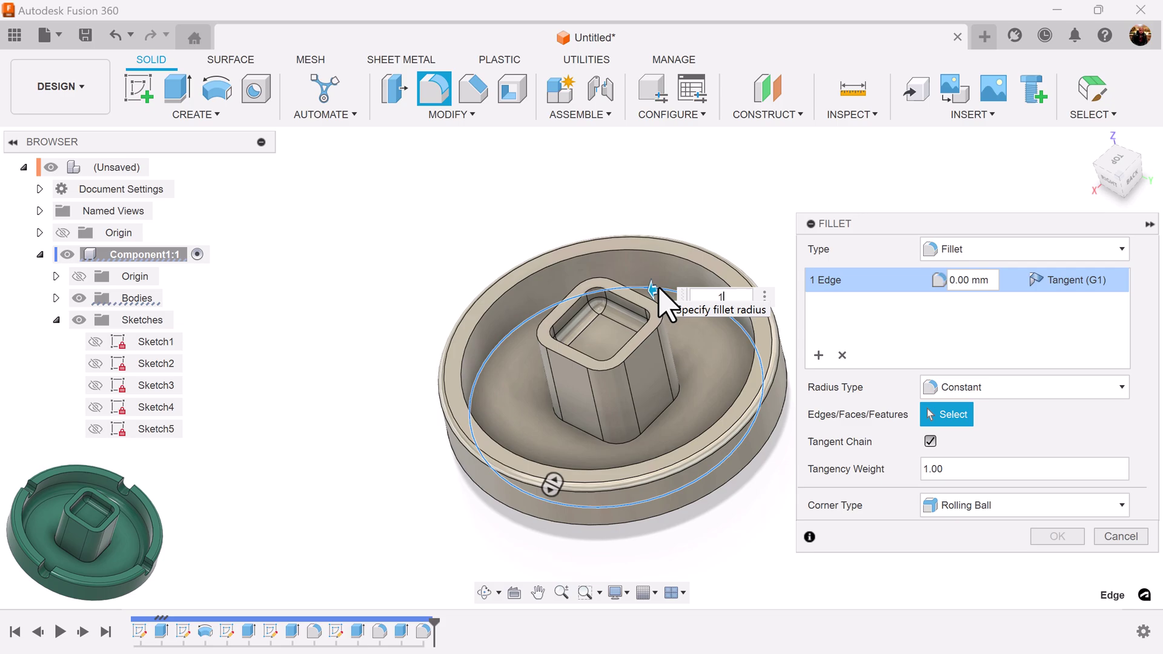
{"action": "type", "text": "14"}
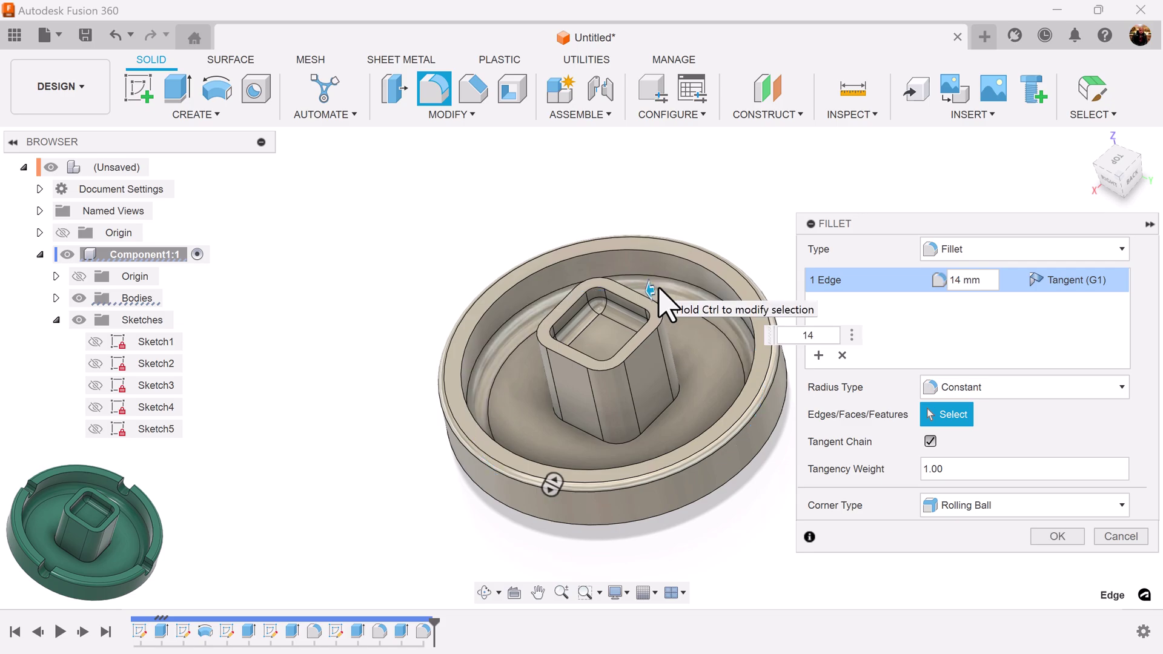
{"action": "left_click", "coordinate": [1054, 536]}
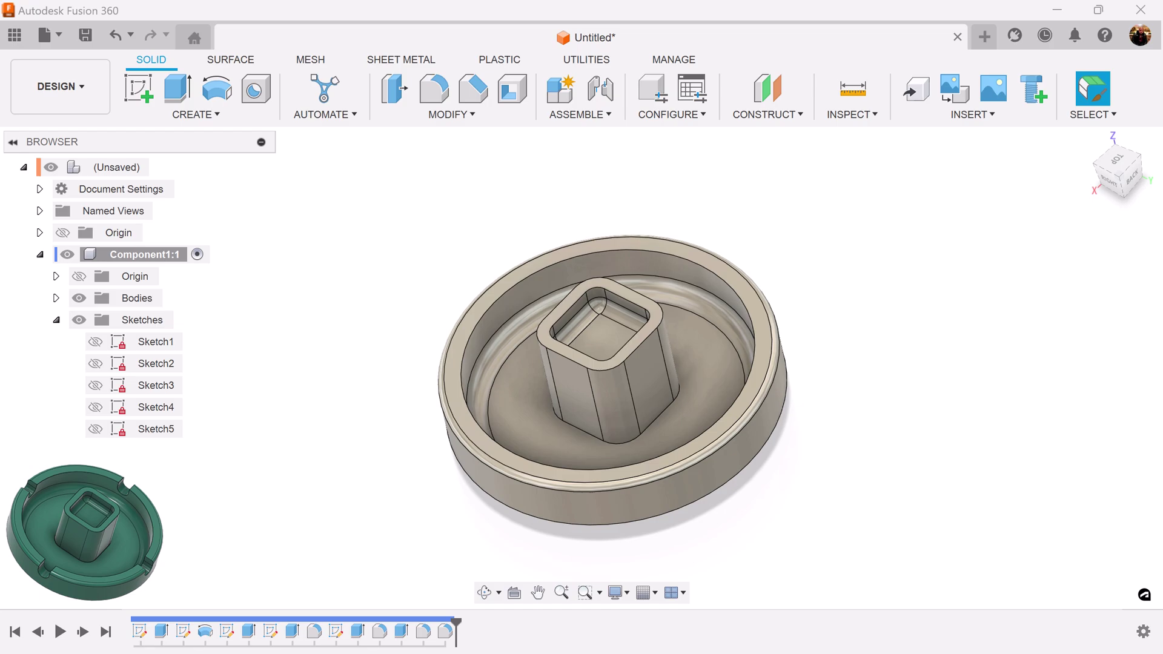
- Create a construction plane tangent to the front of the tray's outer rim wall at a 0° angle
{"action": "left_click", "coordinate": [781, 116]}
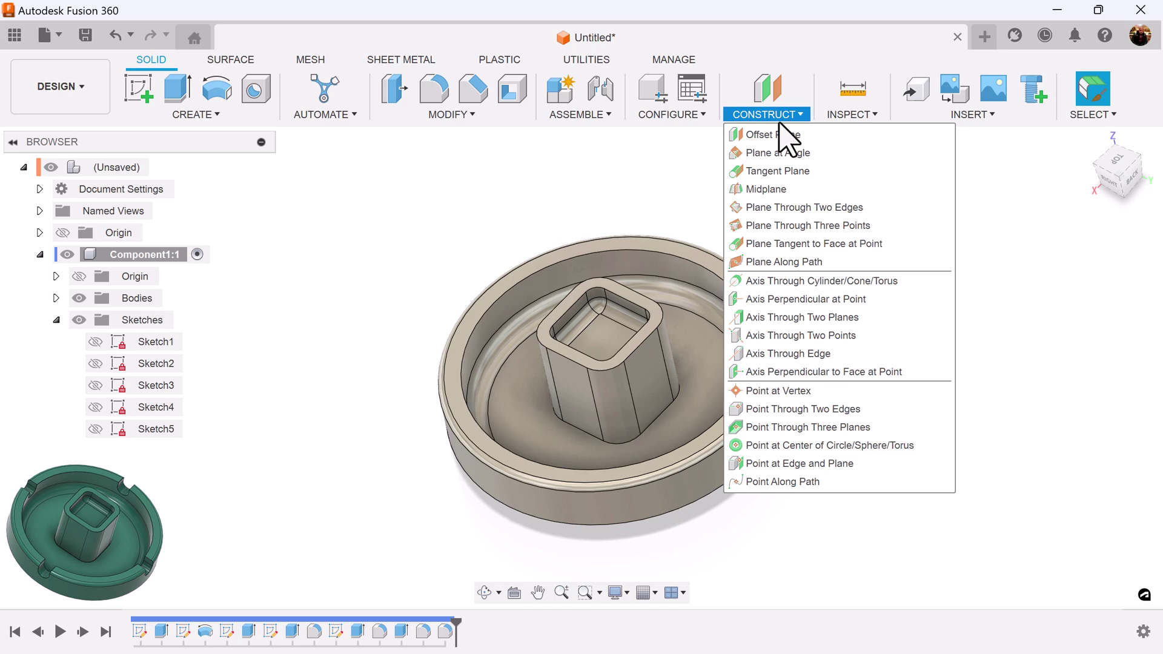
{"action": "left_click", "coordinate": [781, 172]}
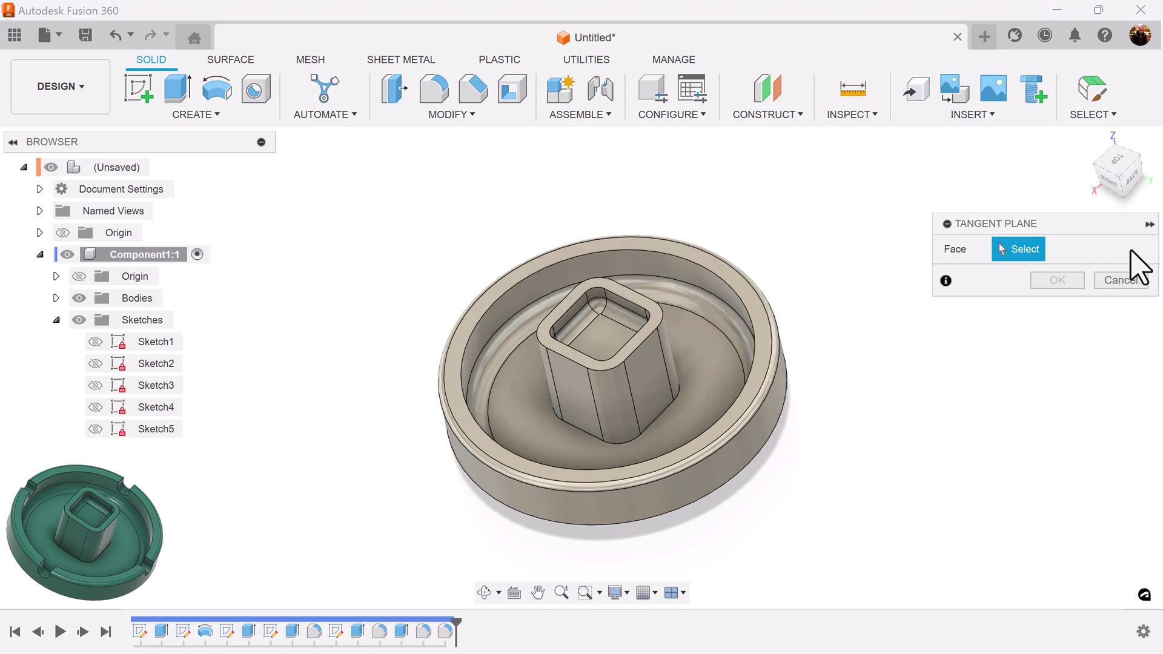
{"action": "left_click", "coordinate": [1089, 139]}
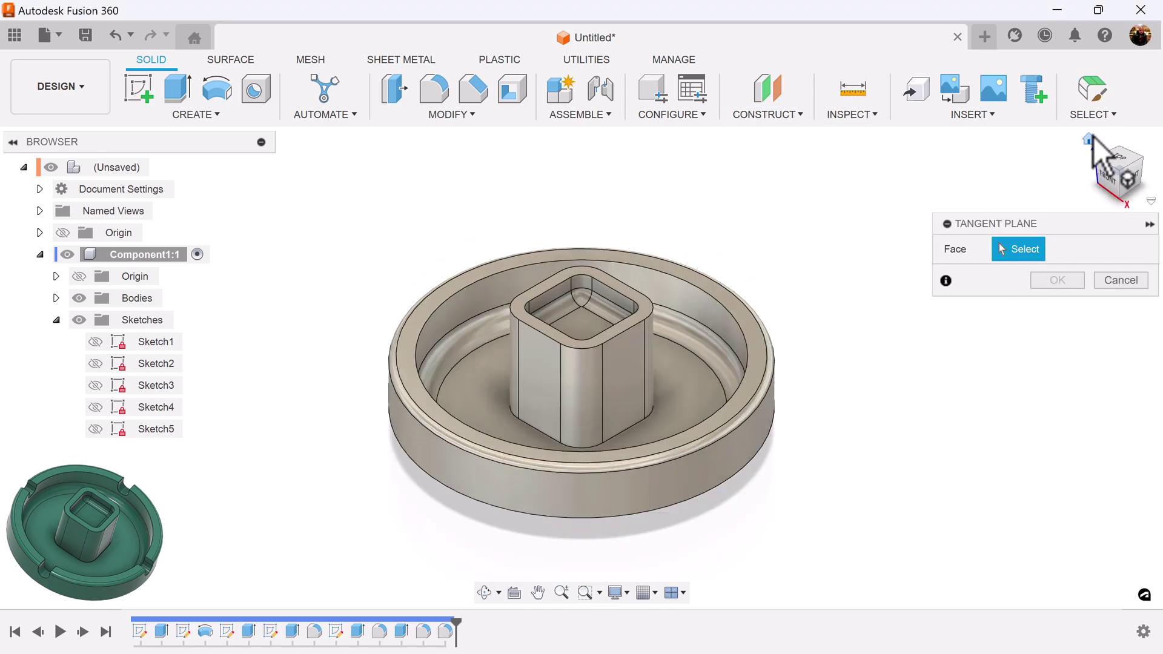
{"action": "left_click", "coordinate": [1110, 180]}
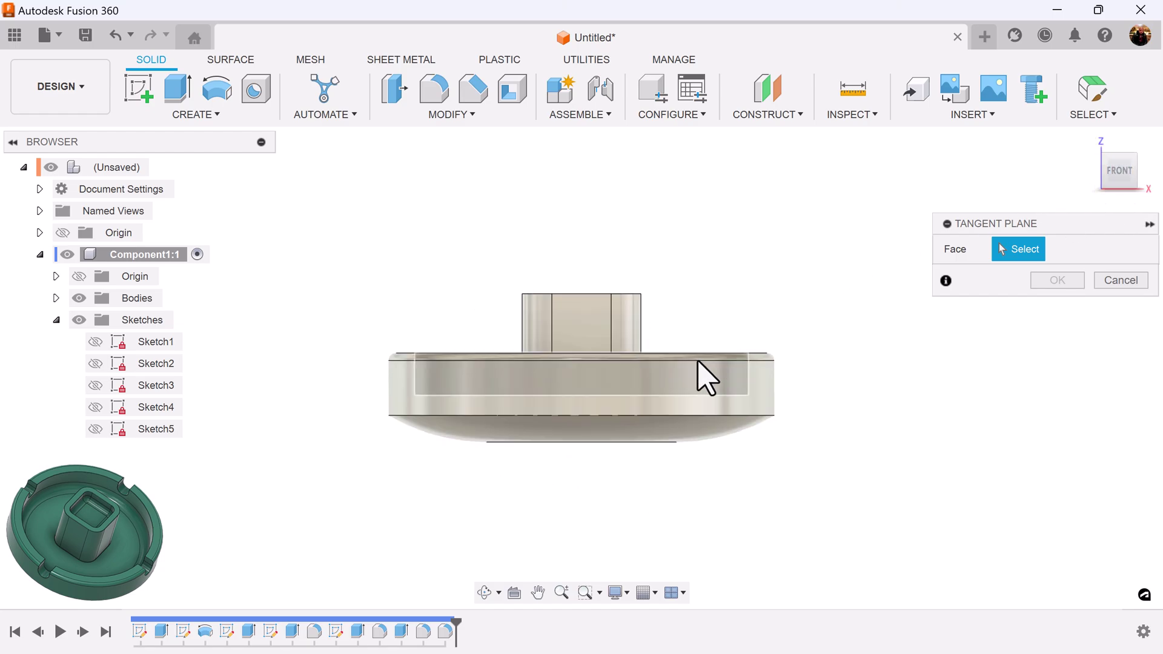
{"action": "left_click", "coordinate": [636, 395]}
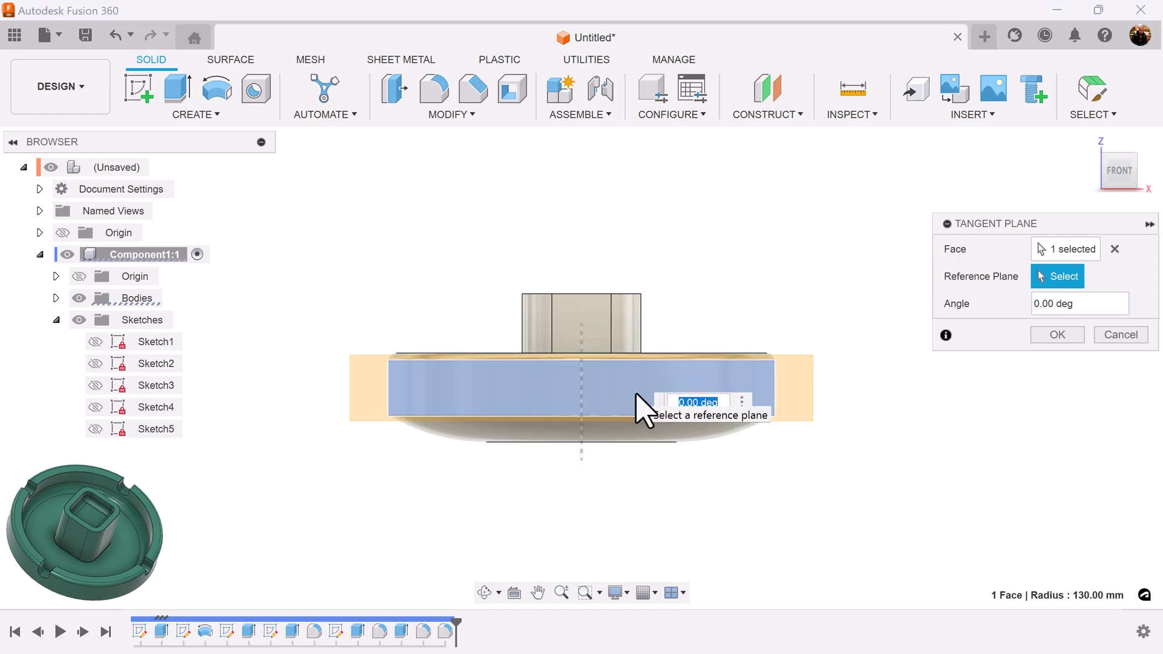
{"action": "left_click", "coordinate": [1071, 333]}
- Sketch a rectangle 22 mm wide and about 19.5 mm high on the tangent plane, hanging down from the rim's top edge
{"action": "middle_click_drag", "start_coordinate": [886, 284], "coordinate": [805, 280], "text": "shift"}
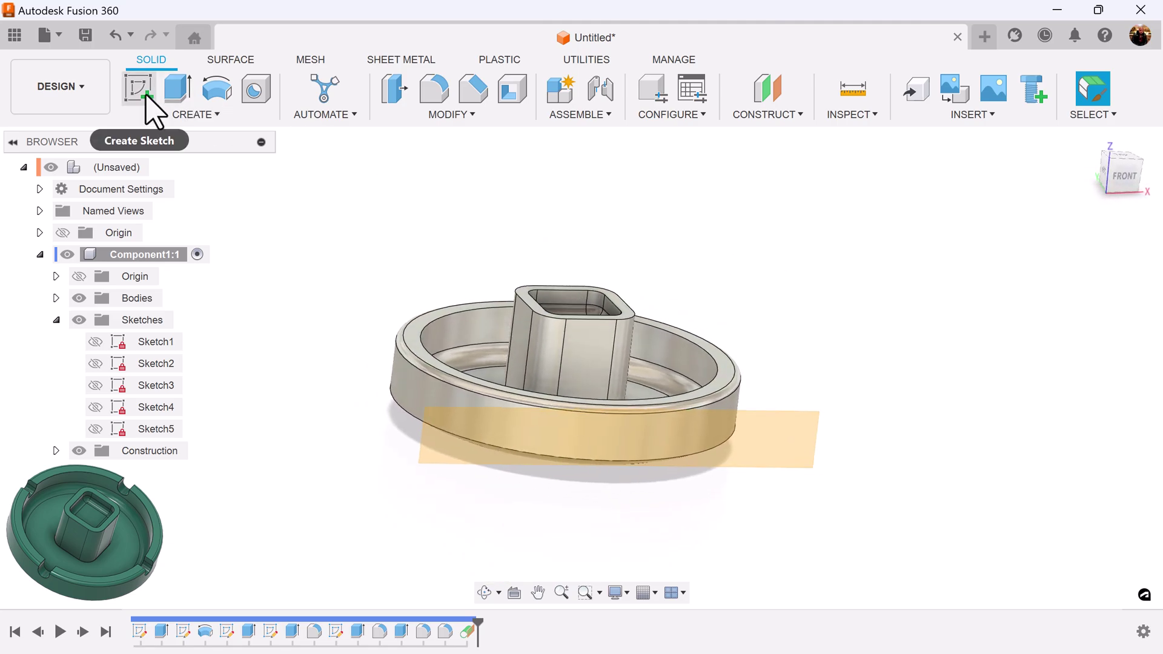
{"action": "left_click", "coordinate": [139, 89]}
{"action": "left_click", "coordinate": [457, 471]}
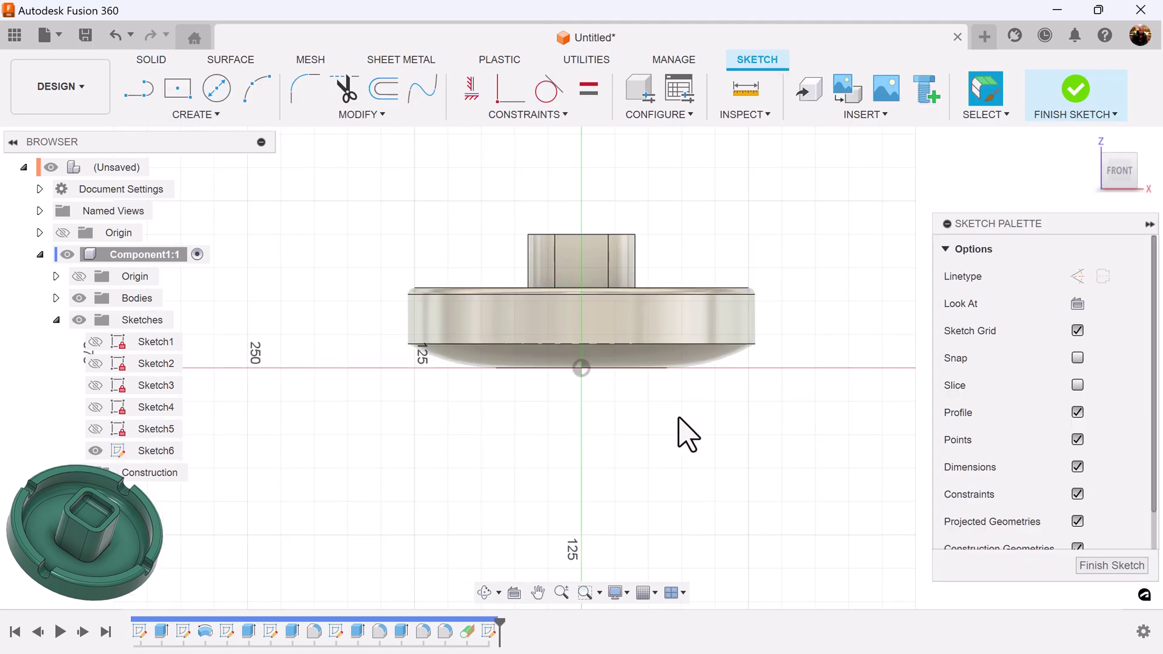
{"action": "scroll", "coordinate": [594, 449], "scroll_direction": "up", "scroll_amount": 3}
{"action": "middle_click_drag", "start_coordinate": [617, 429], "coordinate": [631, 540]}
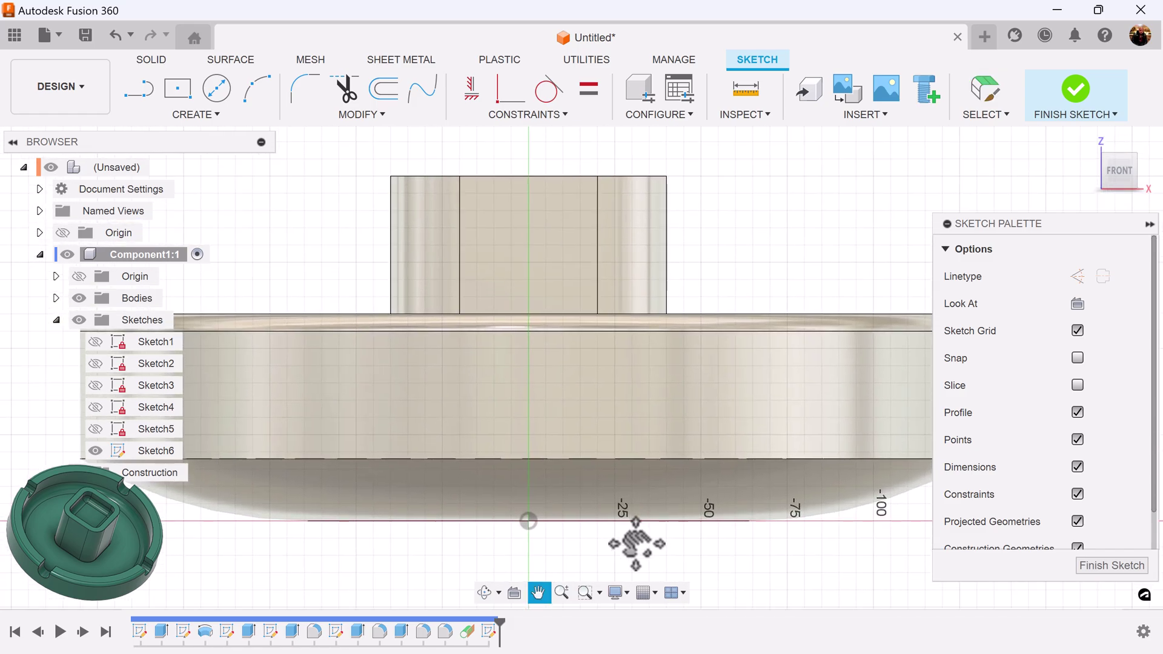
{"action": "left_click", "coordinate": [192, 114]}
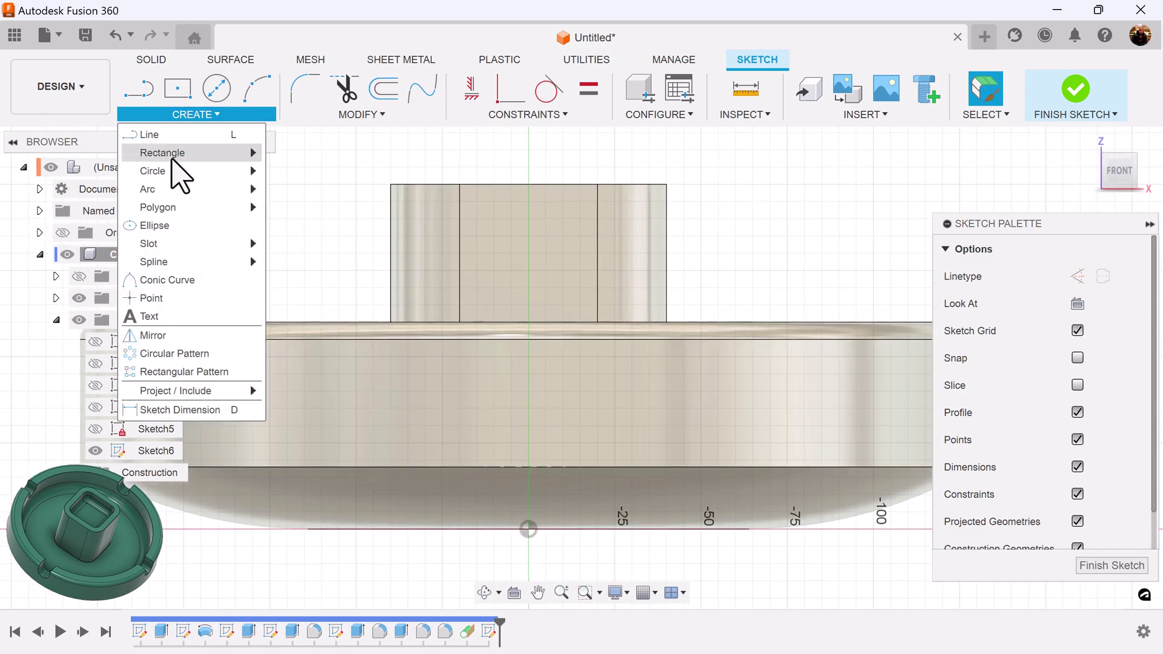
{"action": "mouse_move", "coordinate": [177, 154]}
{"action": "left_click", "coordinate": [315, 155]}
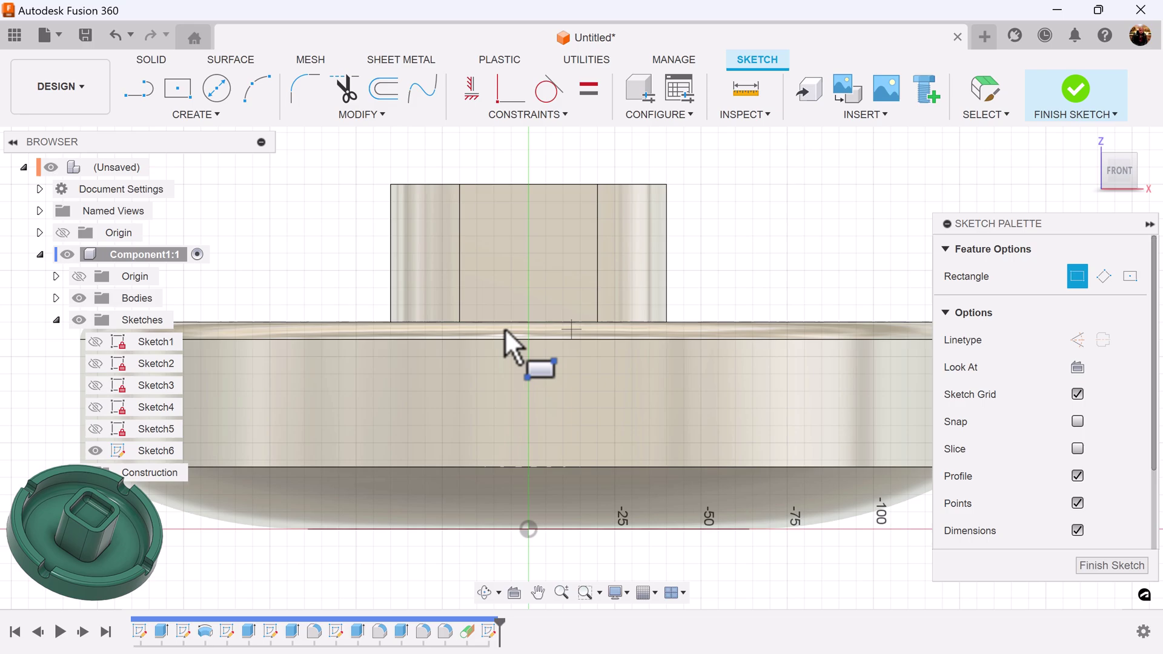
{"action": "left_click", "coordinate": [483, 322]}
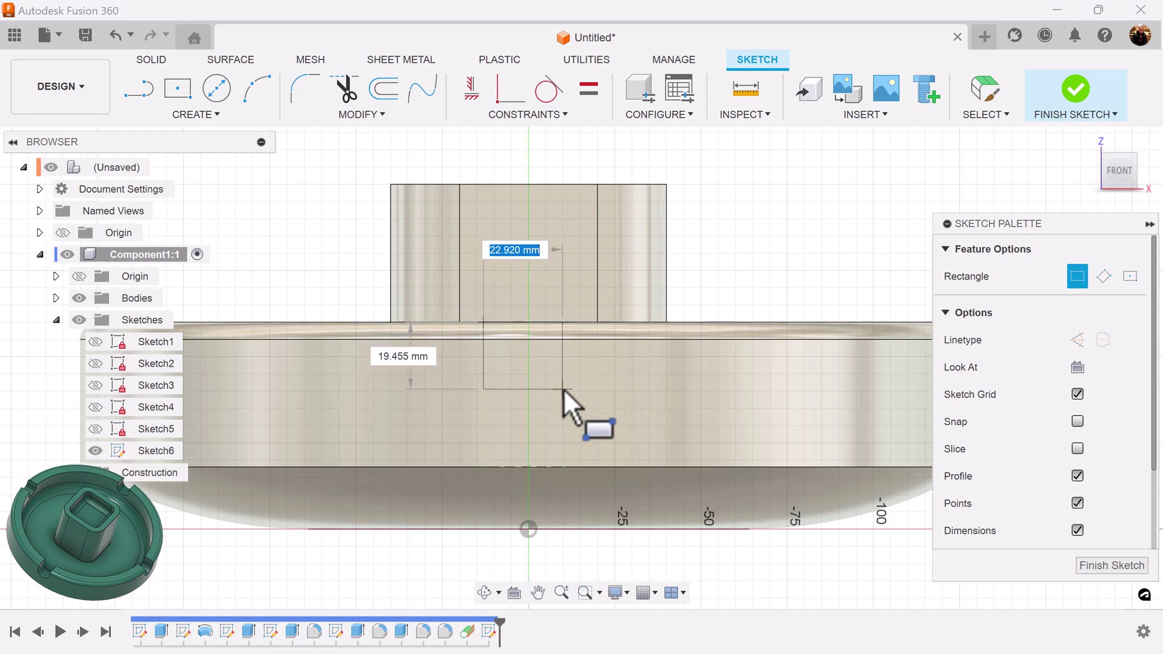
{"action": "type", "text": "22"}
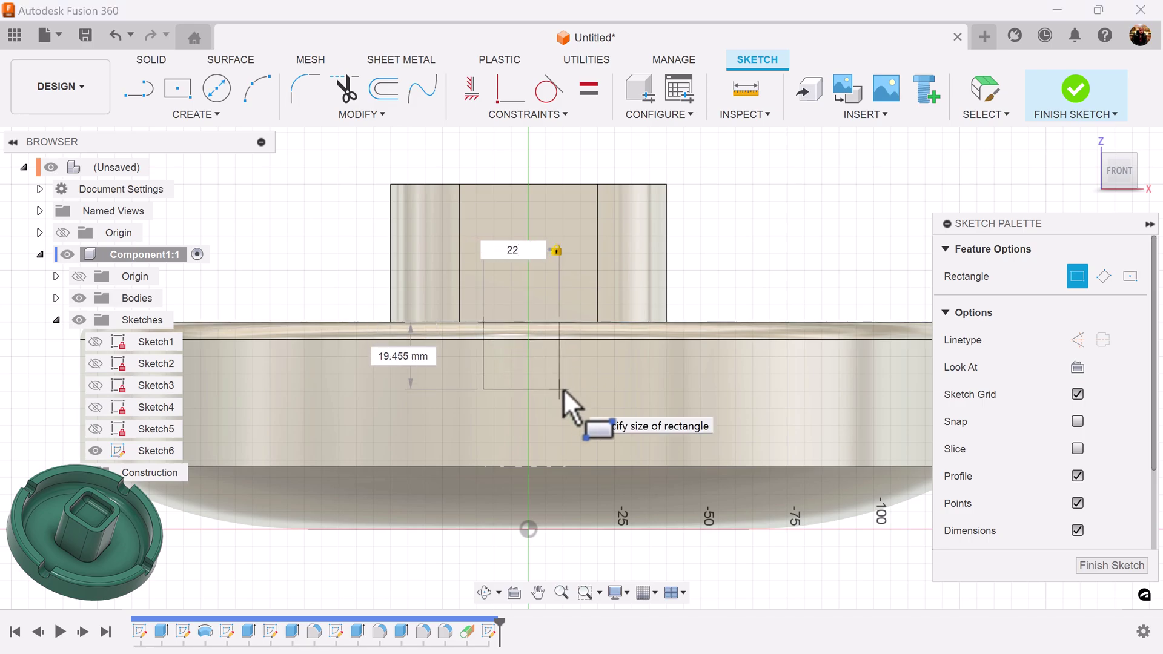
{"action": "key", "text": "Return"}
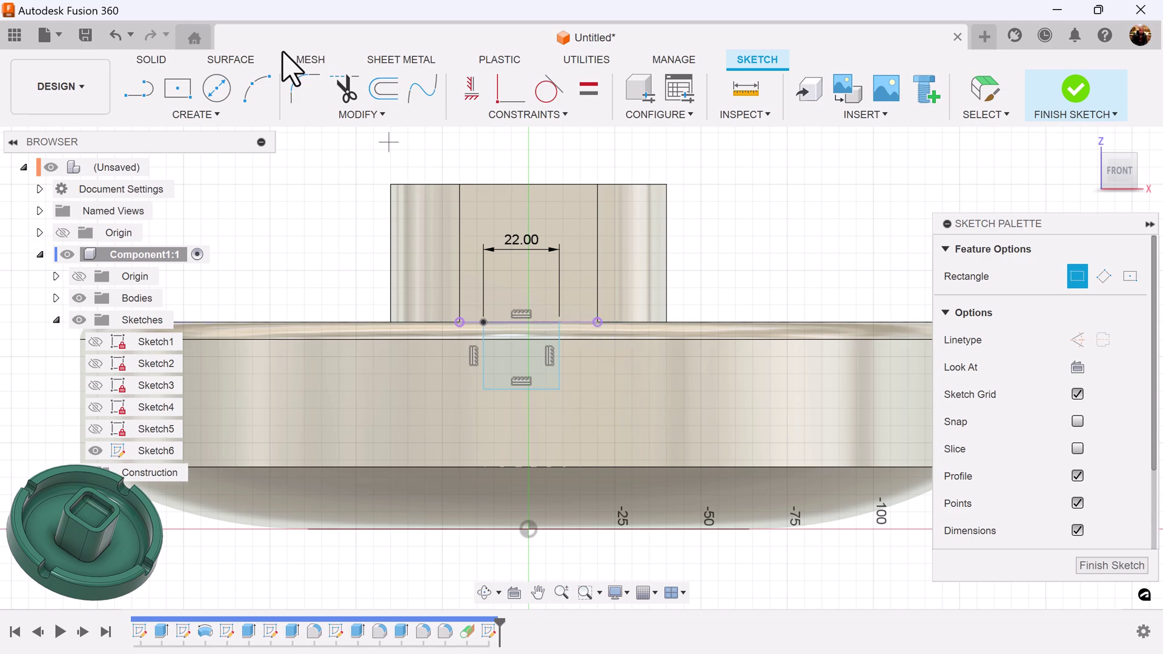
- Draw a downward-bulging three-point arc between the rectangle's two lower corners to form a U-shaped notch profile
{"action": "left_click", "coordinate": [256, 90]}
{"action": "scroll", "coordinate": [554, 424], "scroll_direction": "up", "scroll_amount": 2}
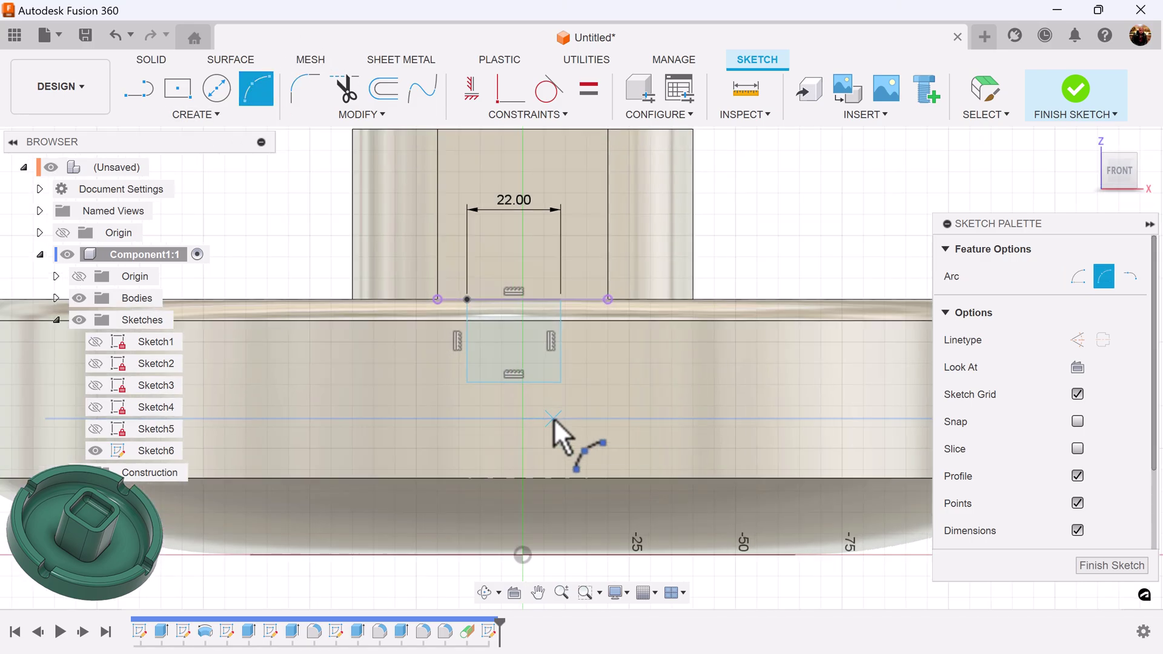
{"action": "scroll", "coordinate": [555, 423], "scroll_direction": "up", "scroll_amount": 1}
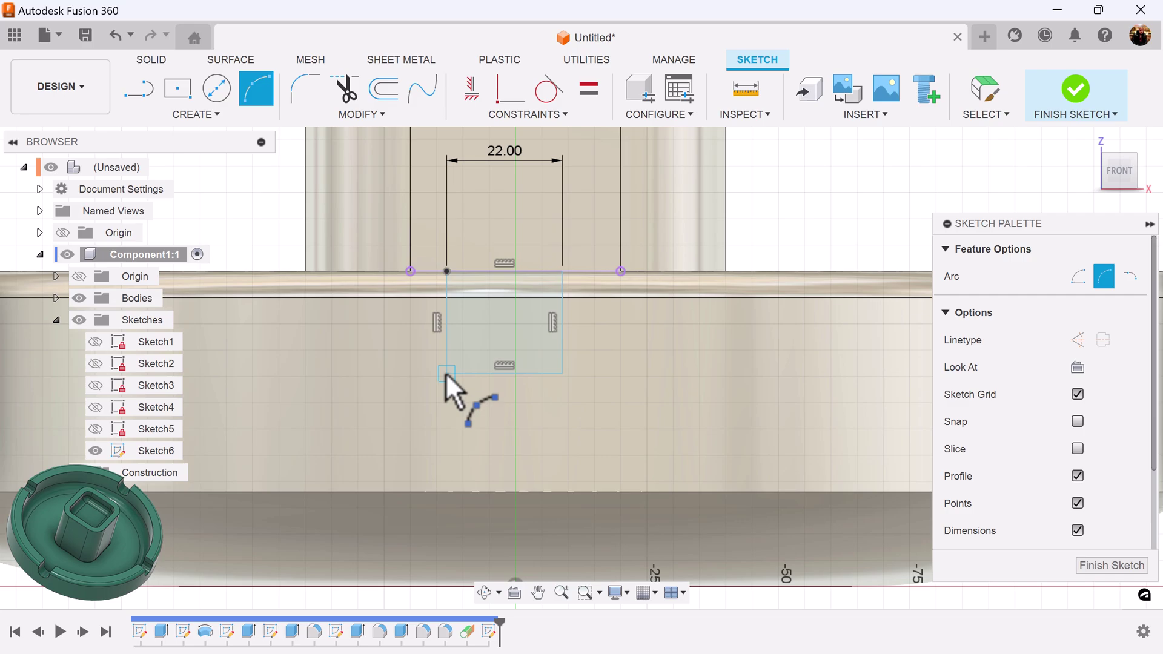
{"action": "left_click", "coordinate": [446, 373]}
{"action": "left_click", "coordinate": [562, 375]}
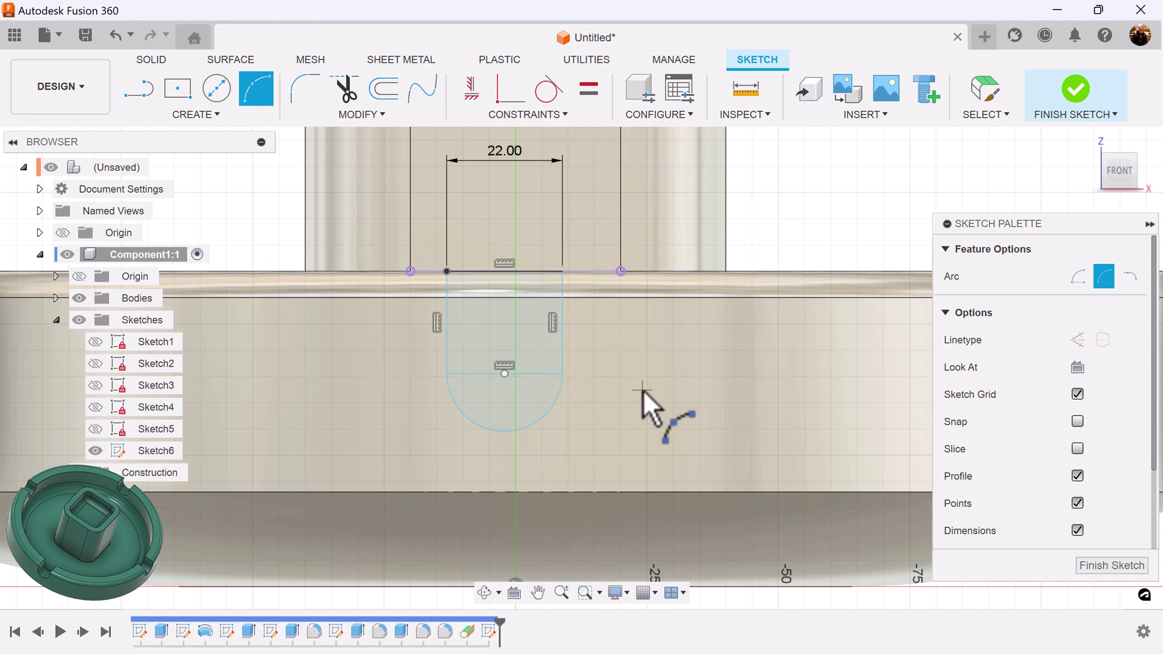
{"action": "key", "text": "Escape"}
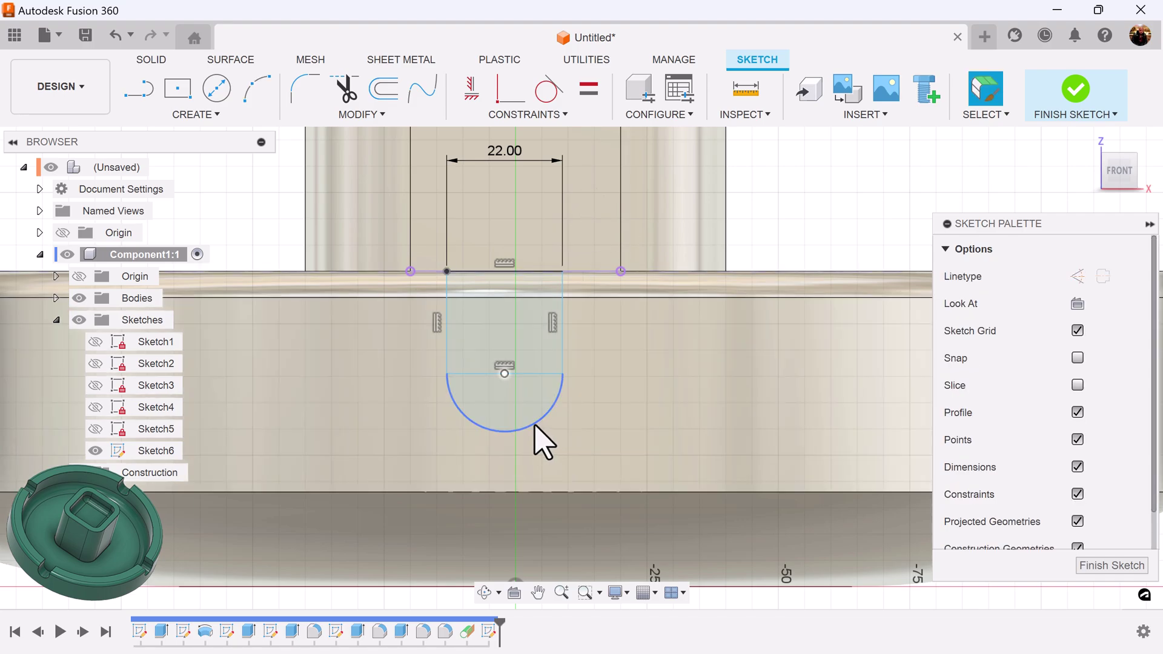
- Constrain the arc tangent to the rectangle's right side and test the profile's freedom of movement
{"action": "mouse_move", "coordinate": [533, 422]}
{"action": "left_mouse_down"}
{"action": "mouse_move", "coordinate": [546, 454]}
{"action": "mouse_move", "coordinate": [575, 439]}
{"action": "left_mouse_up"}
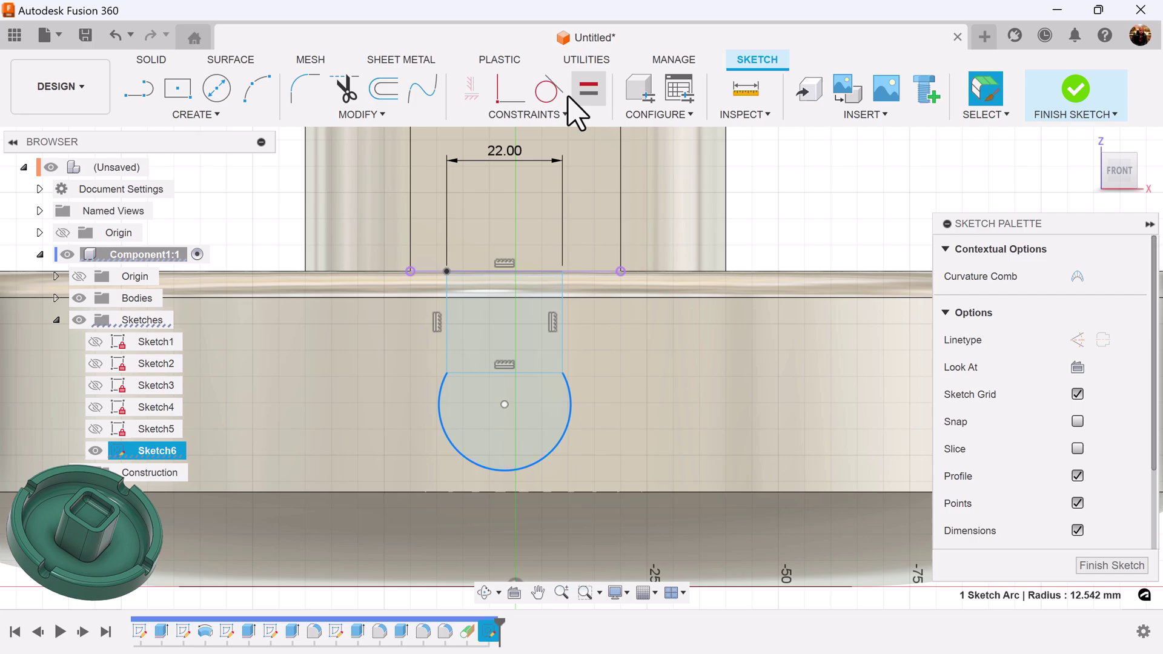
{"action": "left_click", "coordinate": [548, 91]}
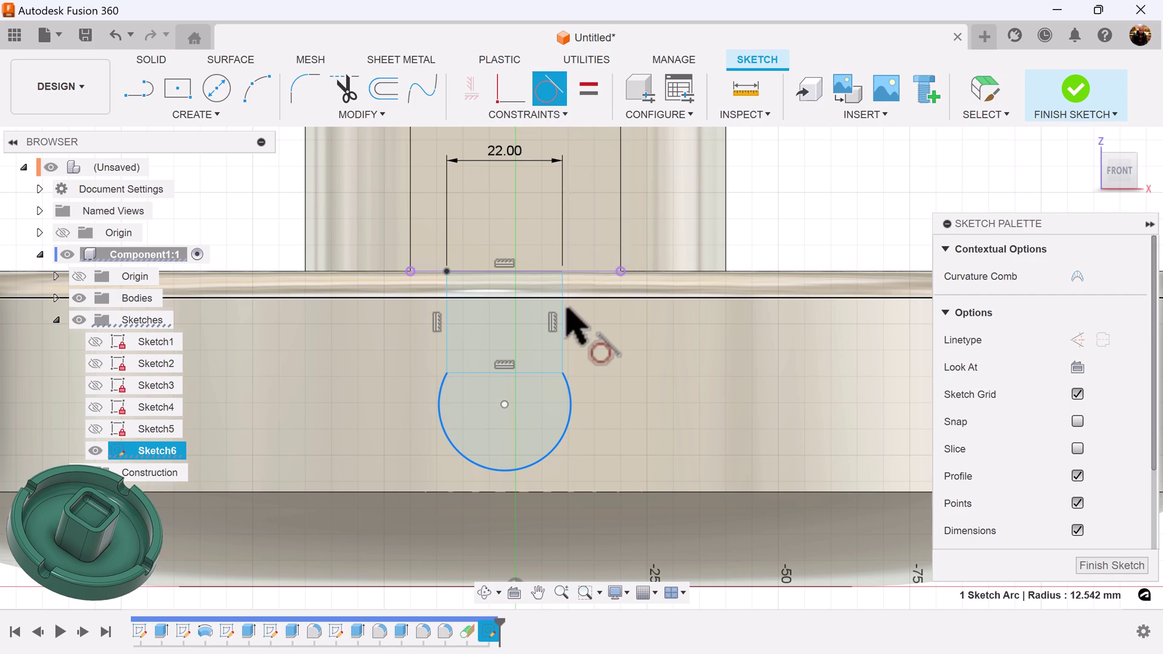
{"action": "left_click", "coordinate": [563, 324]}
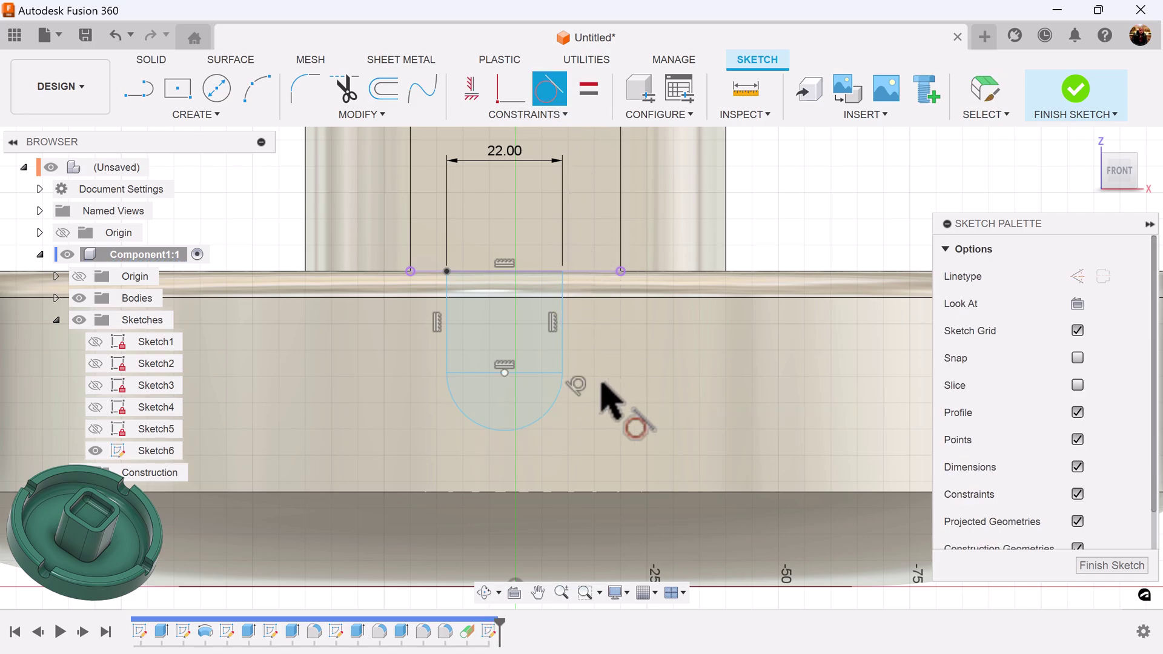
{"action": "left_click", "coordinate": [551, 441]}
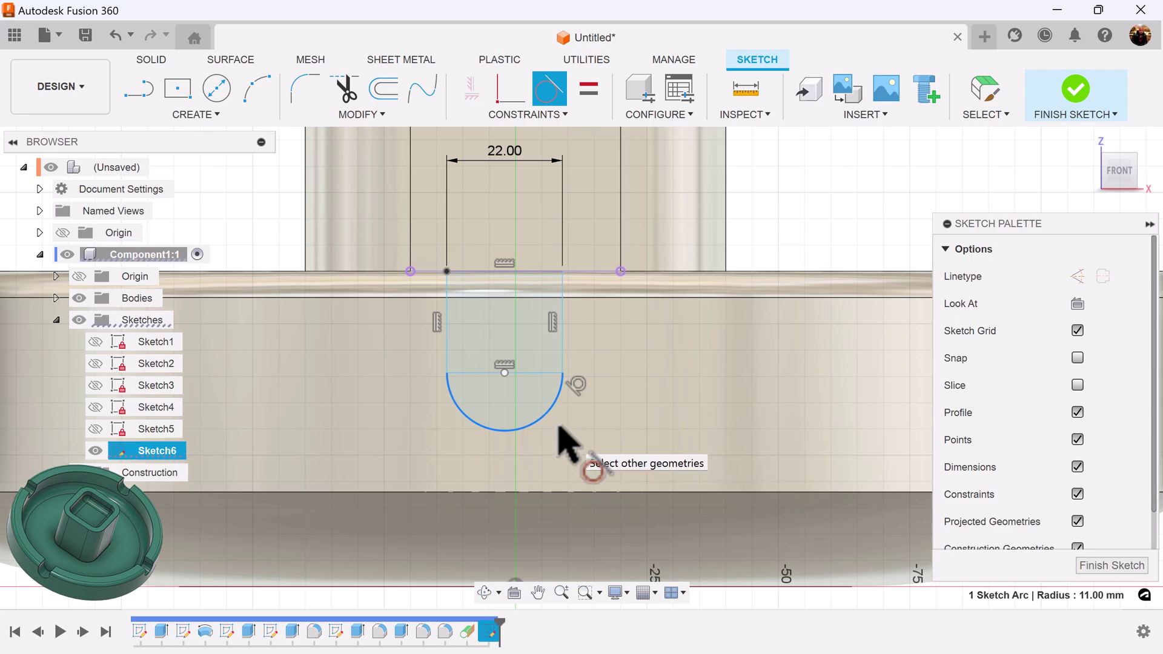
{"action": "mouse_move", "coordinate": [551, 423]}
{"action": "left_mouse_down"}
{"action": "mouse_move", "coordinate": [553, 449]}
{"action": "mouse_move", "coordinate": [559, 389]}
{"action": "left_mouse_up"}
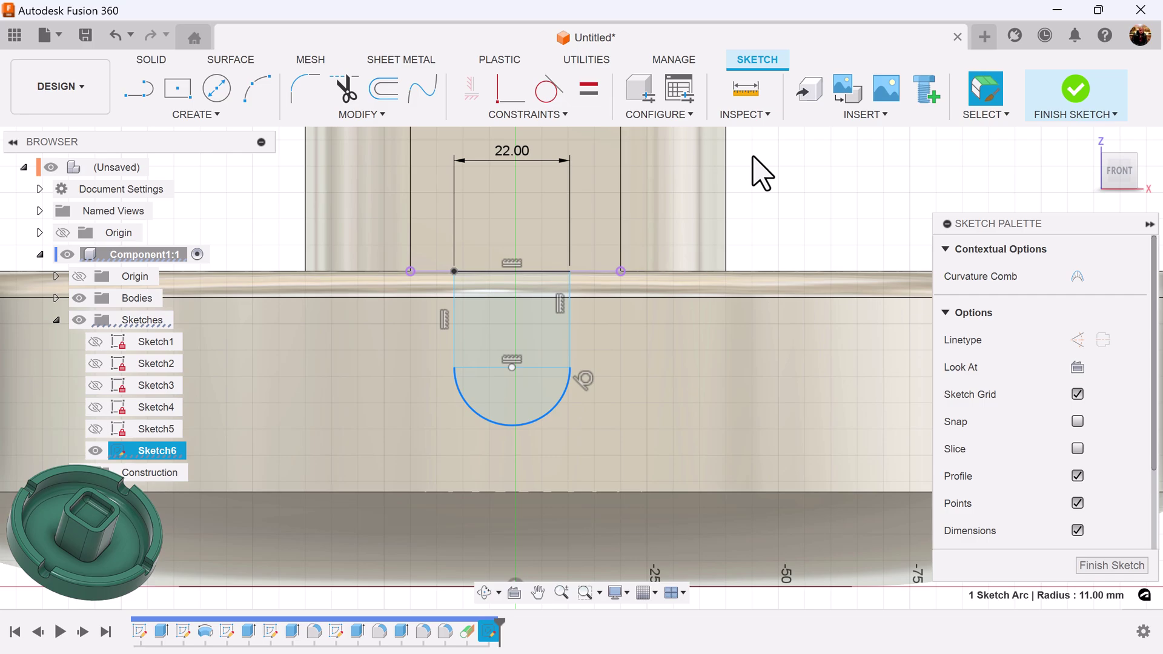
{"action": "left_click", "coordinate": [756, 206]}
- Align the arc's centre vertically with the sketch origin so the notch profile is centred on the tray
{"action": "left_click", "coordinate": [474, 96]}
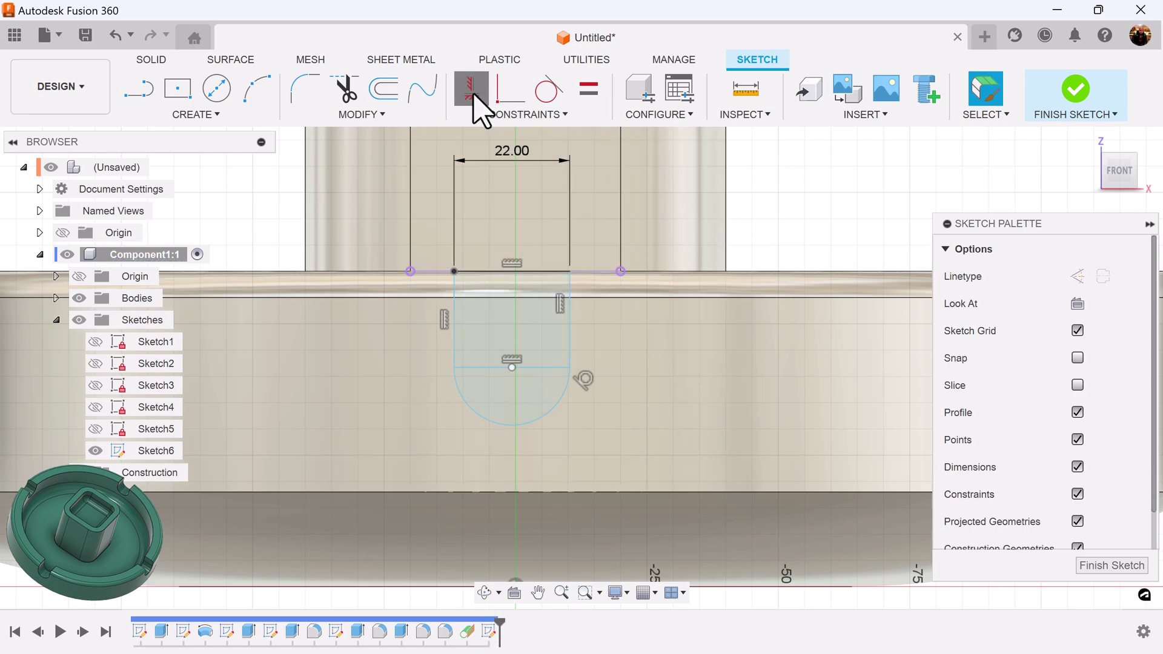
{"action": "left_click", "coordinate": [512, 367]}
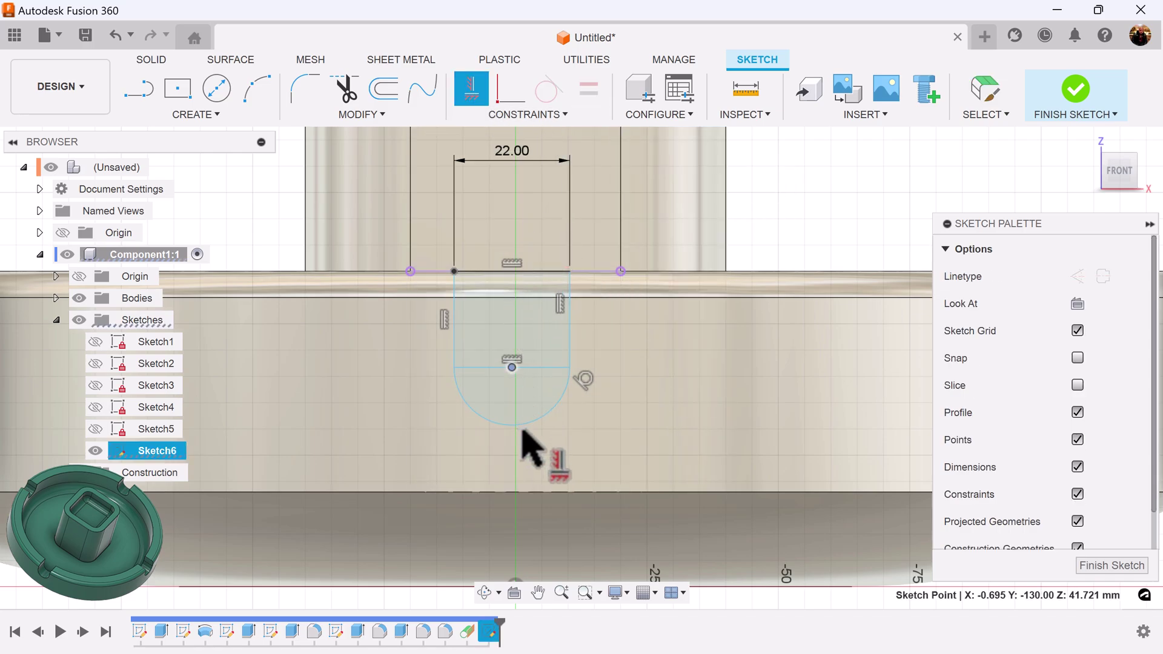
{"action": "scroll", "coordinate": [578, 484], "scroll_direction": "down", "scroll_amount": 1}
{"action": "middle_click_drag", "start_coordinate": [580, 488], "coordinate": [549, 391]}
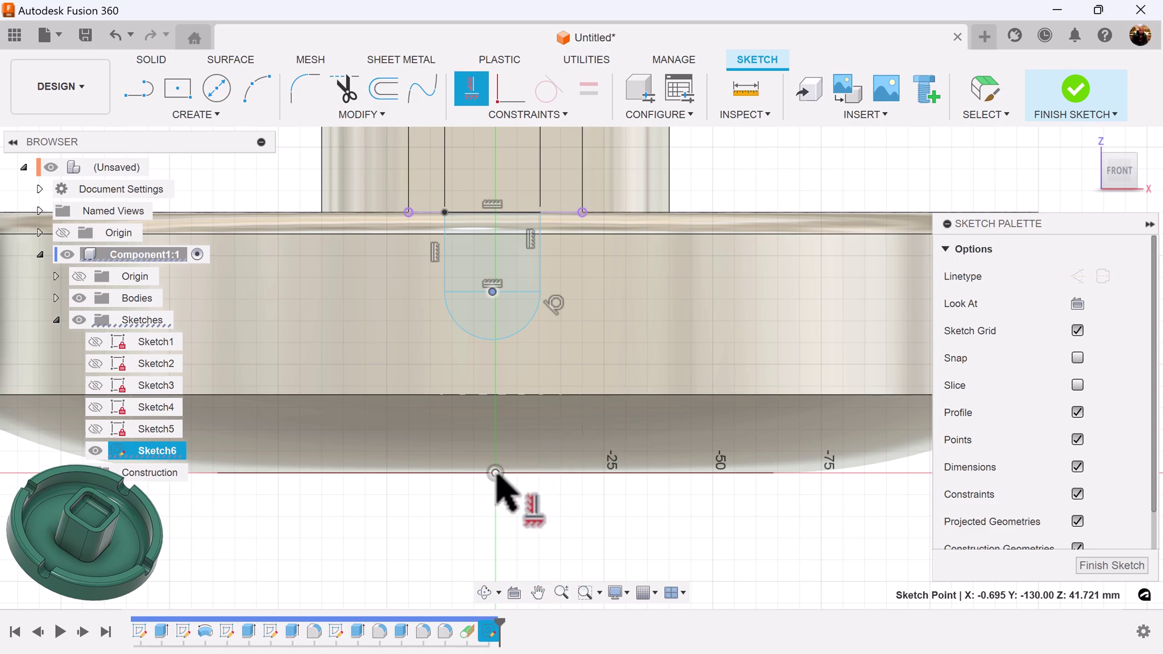
{"action": "left_click", "coordinate": [495, 472]}
{"action": "scroll", "coordinate": [554, 305], "scroll_direction": "up", "scroll_amount": 2}
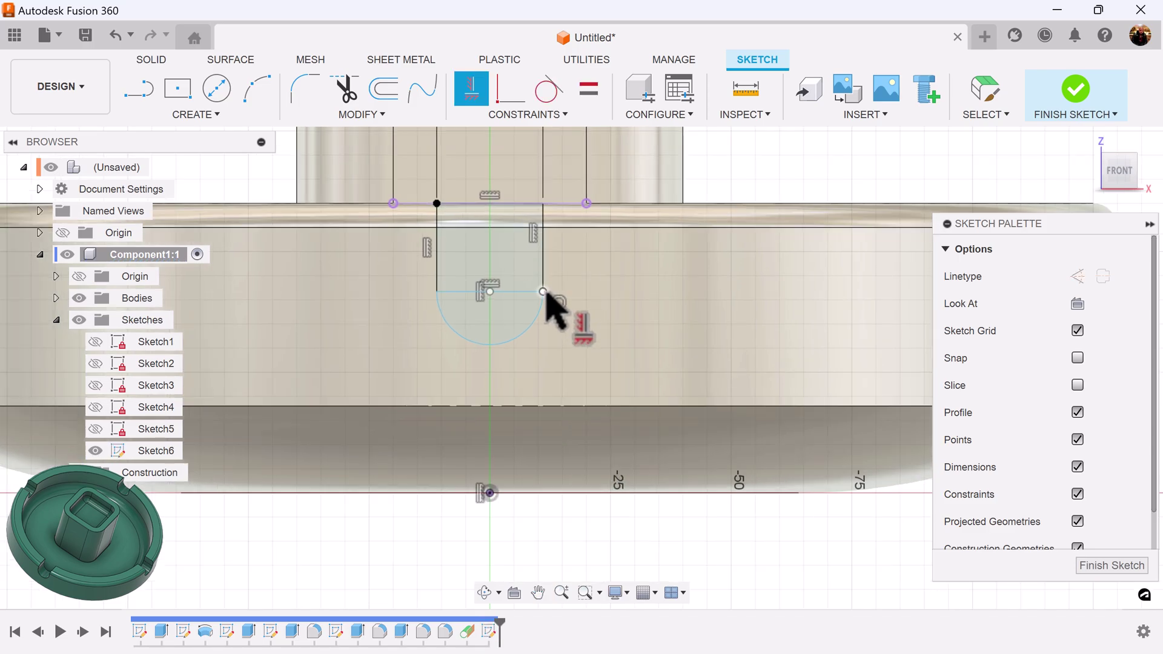
{"action": "scroll", "coordinate": [600, 306], "scroll_direction": "down", "scroll_amount": 1}
{"action": "middle_click_drag", "start_coordinate": [602, 306], "coordinate": [594, 361]}
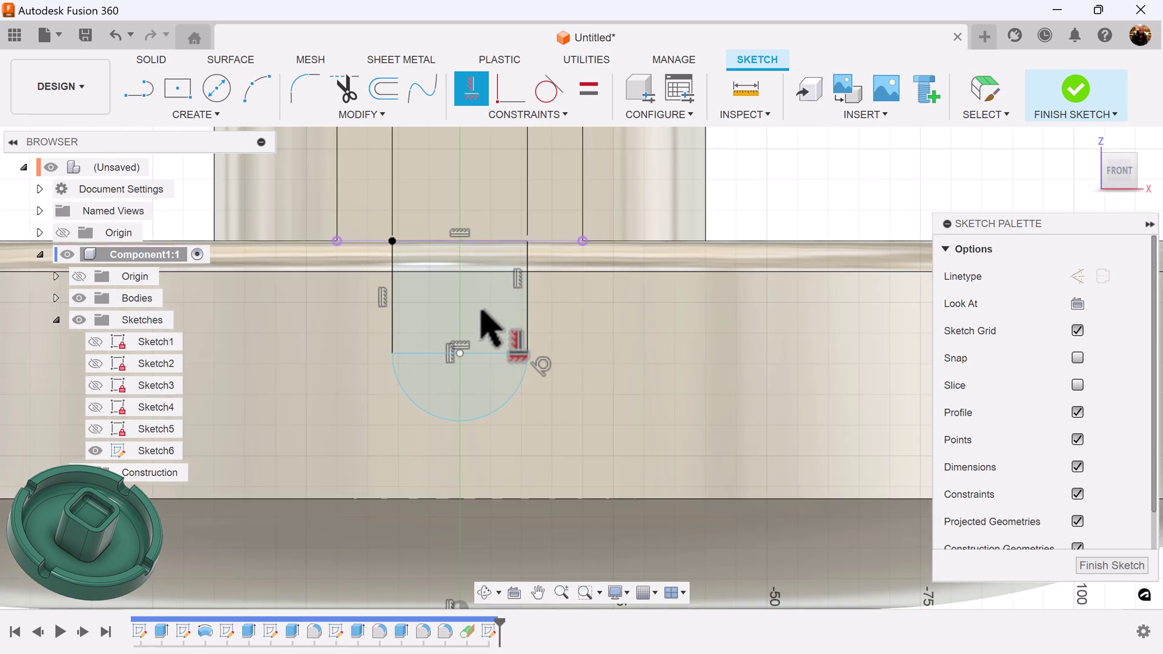
{"action": "key", "text": "Escape"}
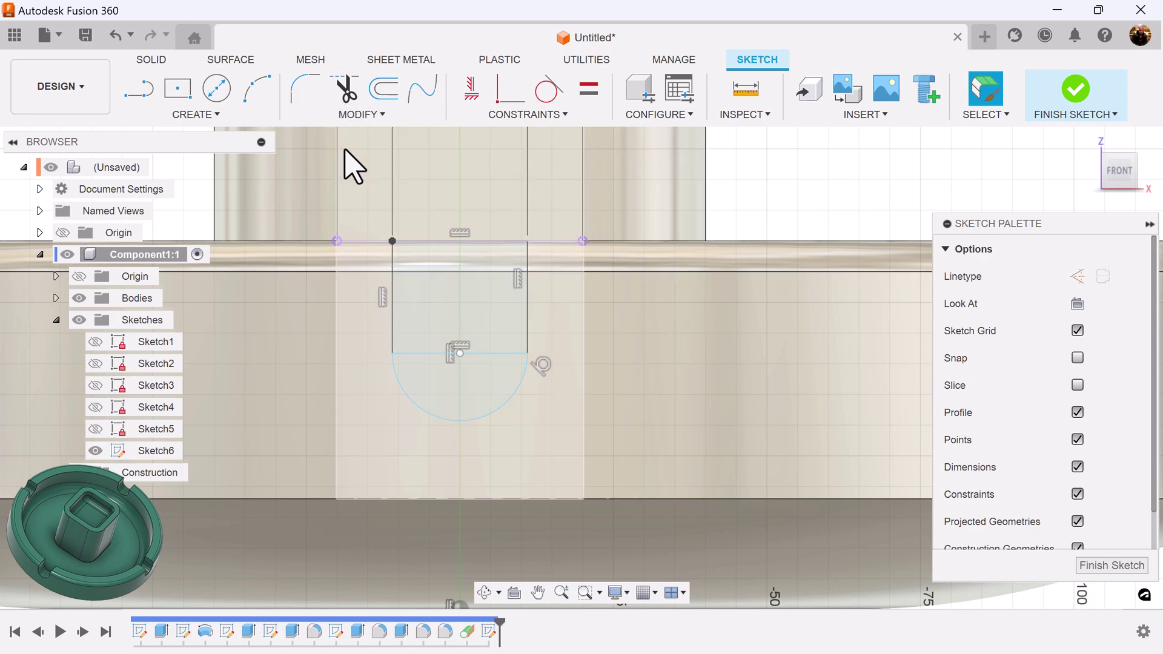
- Dimension the notch profile's height from its top line to the arc's lowest point as 22 mm and finish the sketch
{"action": "key", "text": "Return"}
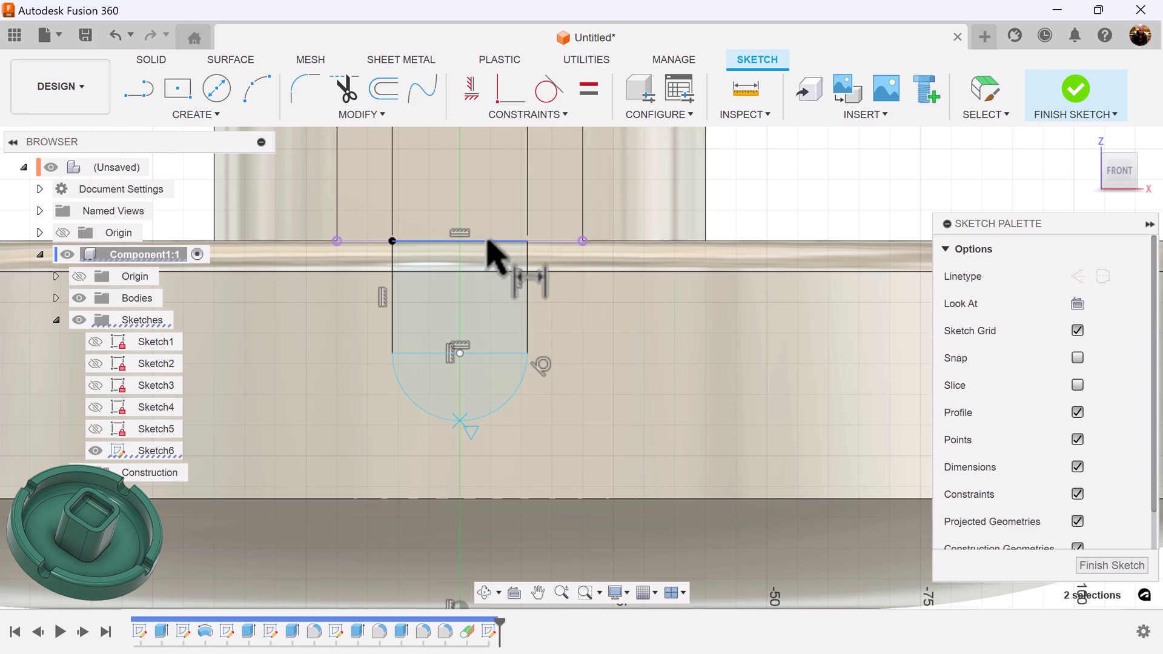
{"action": "left_click", "coordinate": [488, 243]}
{"action": "left_click", "coordinate": [654, 336]}
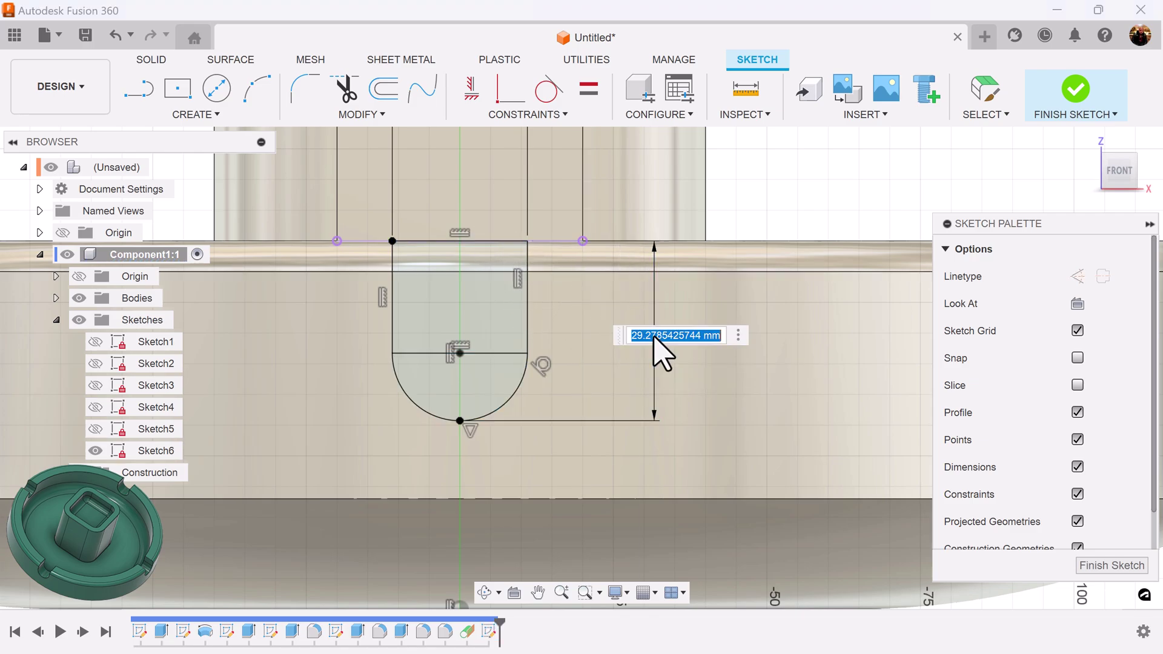
{"action": "type", "text": "22"}
{"action": "key", "text": "Return"}
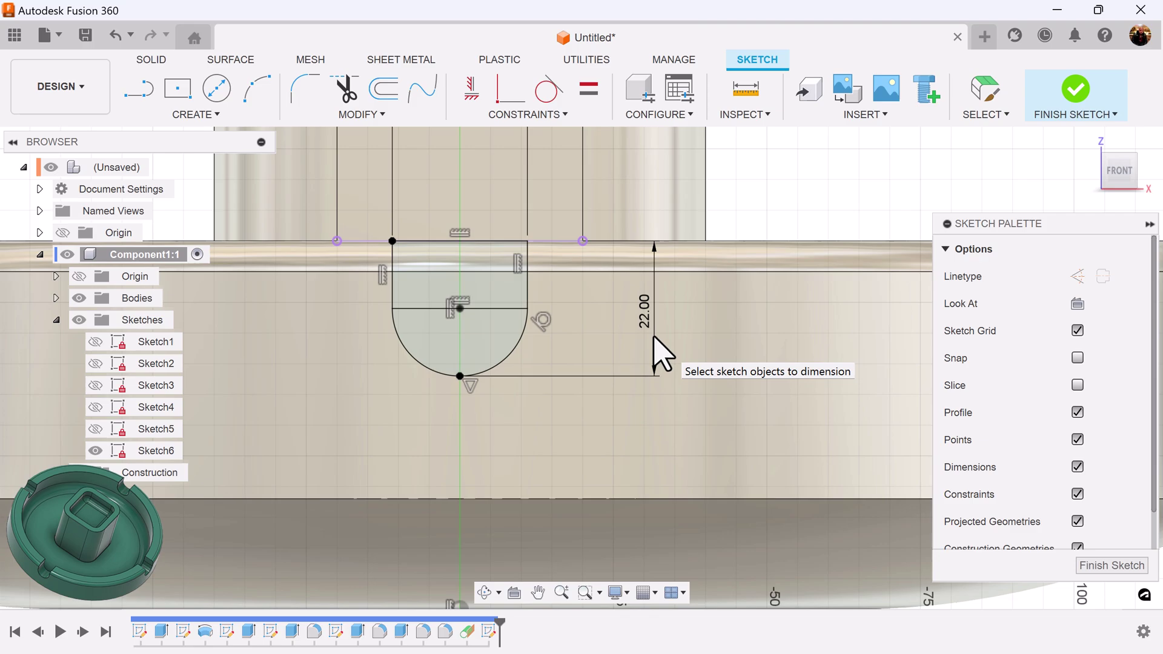
{"action": "left_click", "coordinate": [1112, 565]}
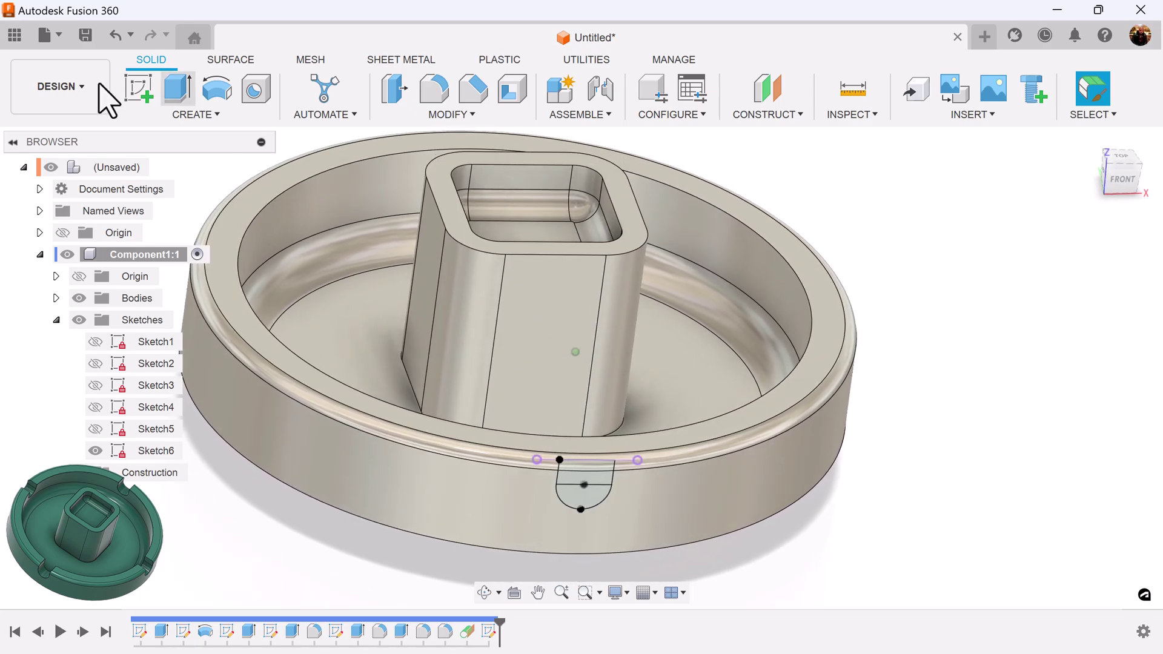
- Extrude both regions of the U-shaped notch profile as a cut up to the tray rim's inner wall face
{"action": "left_click", "coordinate": [177, 90]}
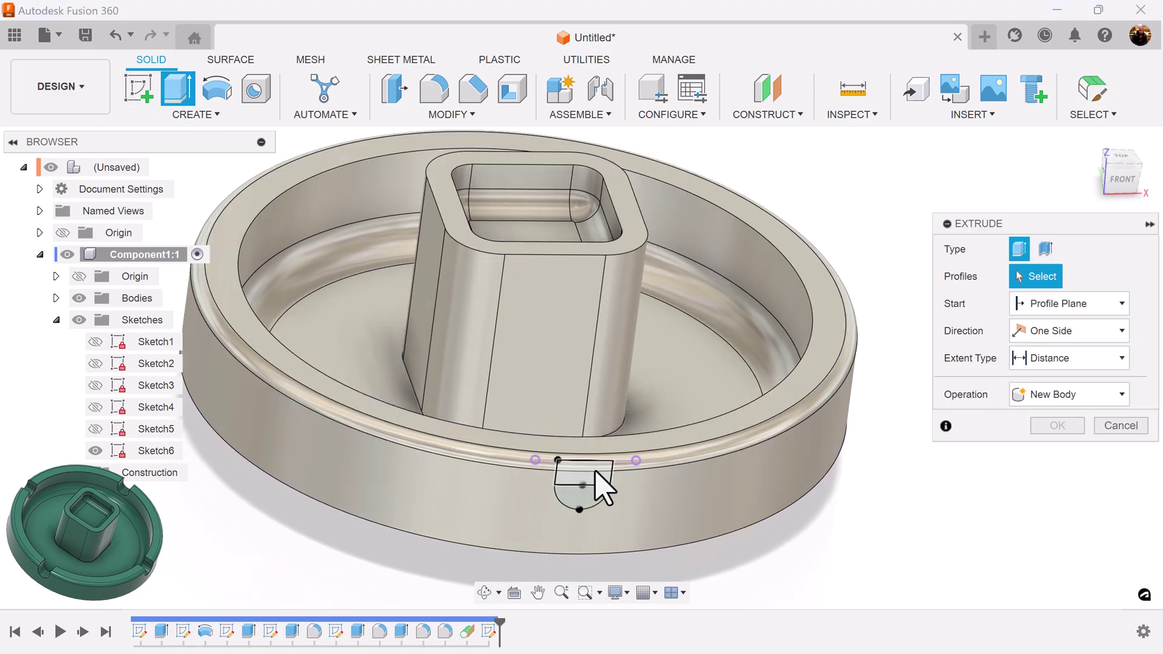
{"action": "left_click", "coordinate": [595, 478]}
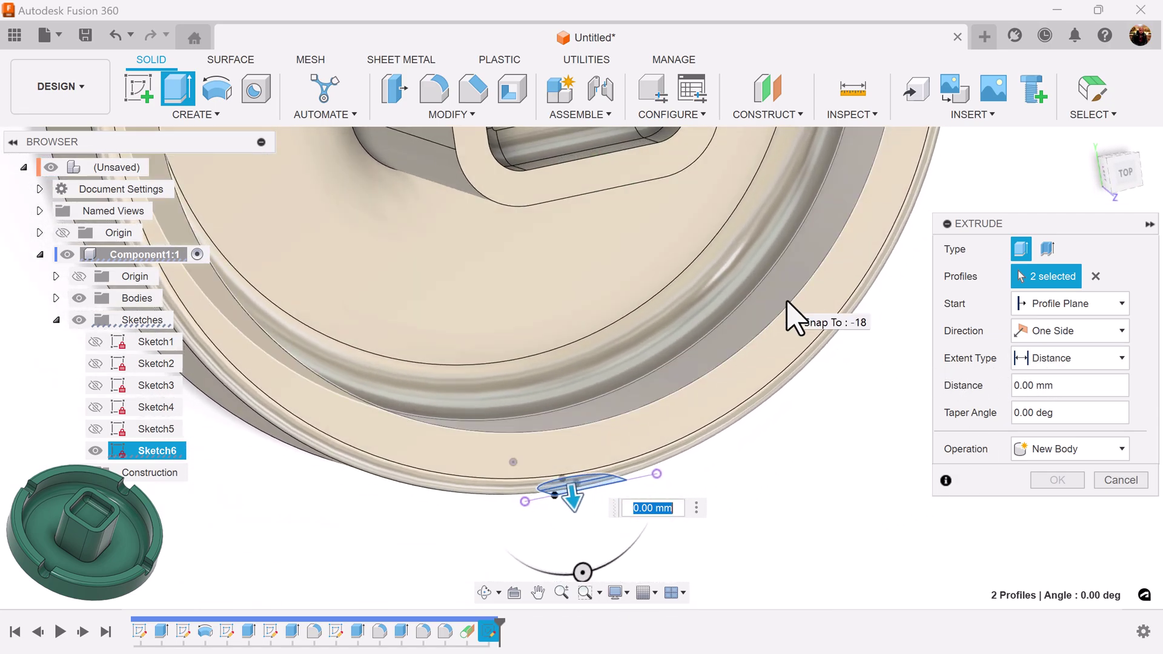
{"action": "left_click", "coordinate": [793, 318]}
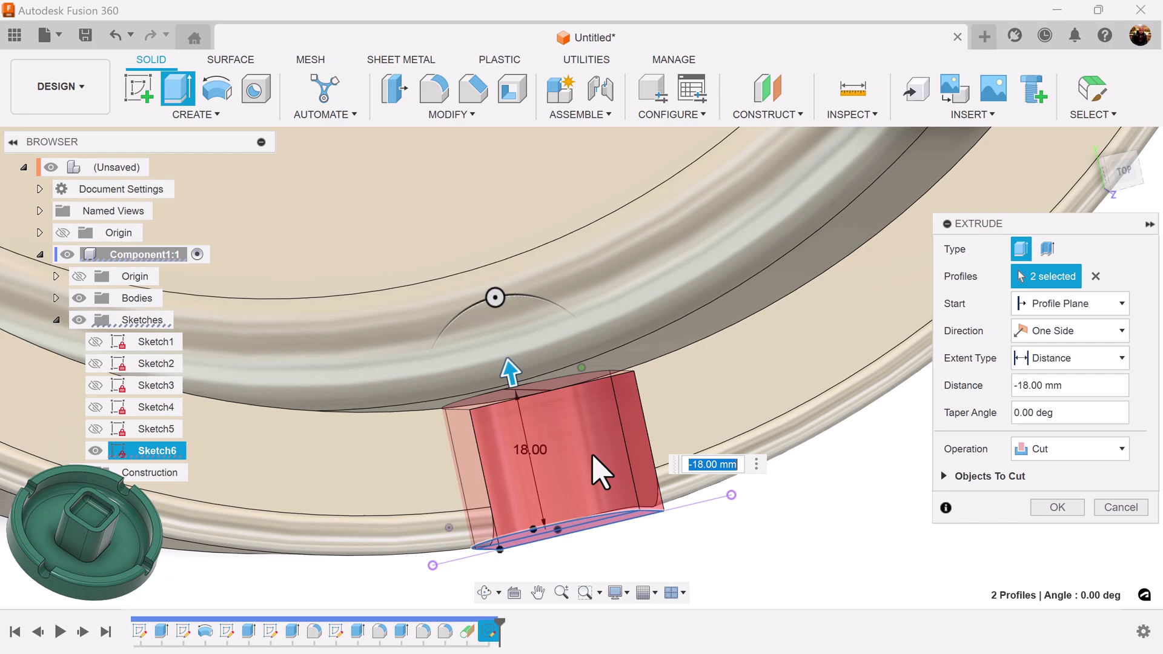
{"action": "left_click", "coordinate": [1114, 359]}
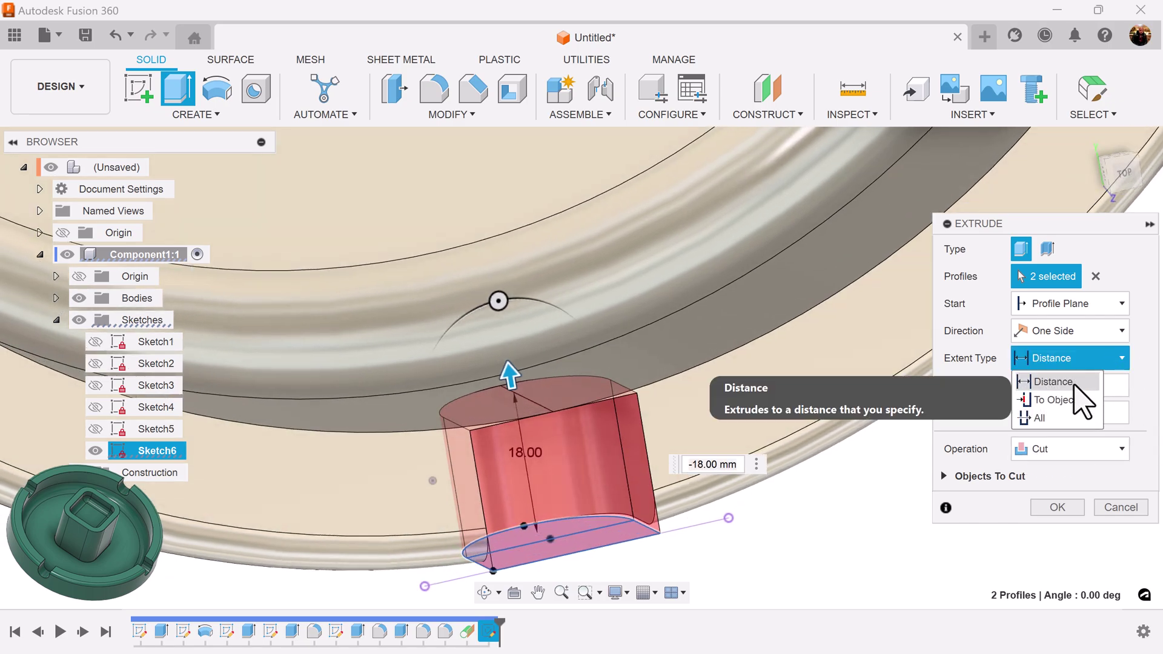
{"action": "left_click", "coordinate": [1073, 401]}
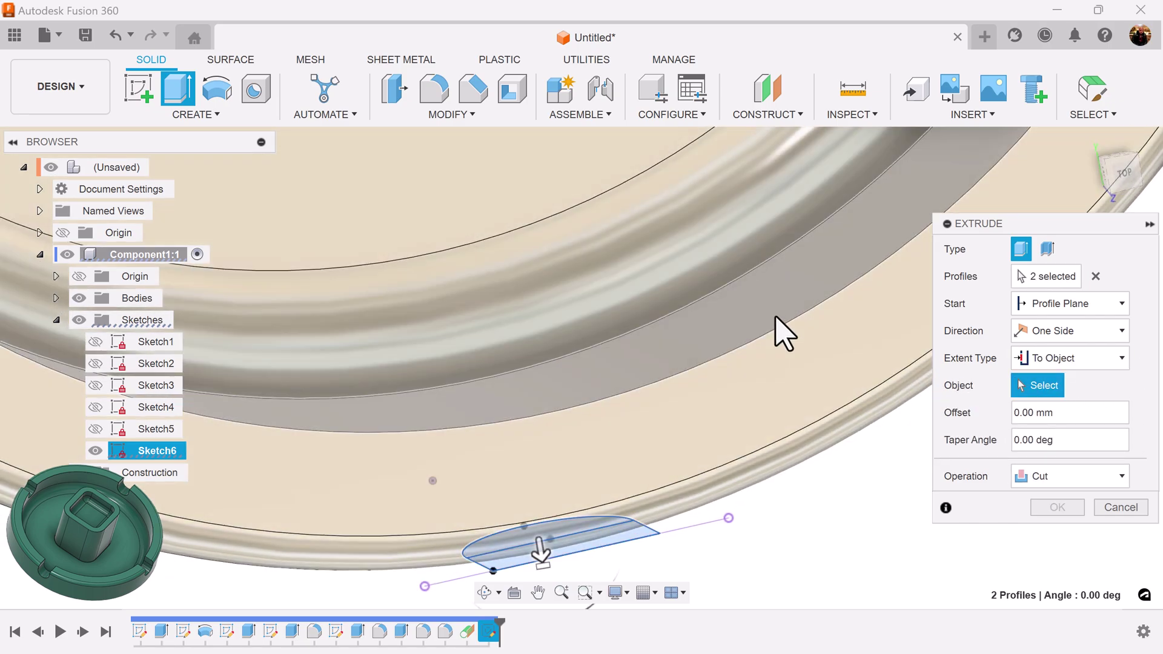
{"action": "left_click", "coordinate": [781, 330]}
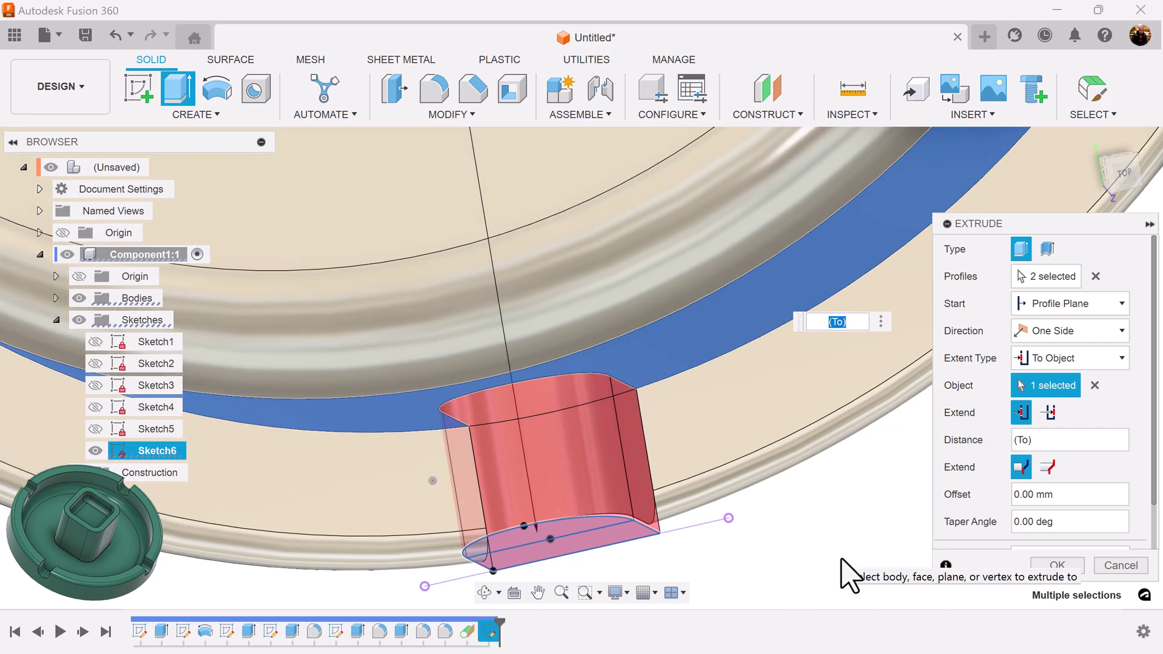
{"action": "left_click", "coordinate": [1057, 565]}
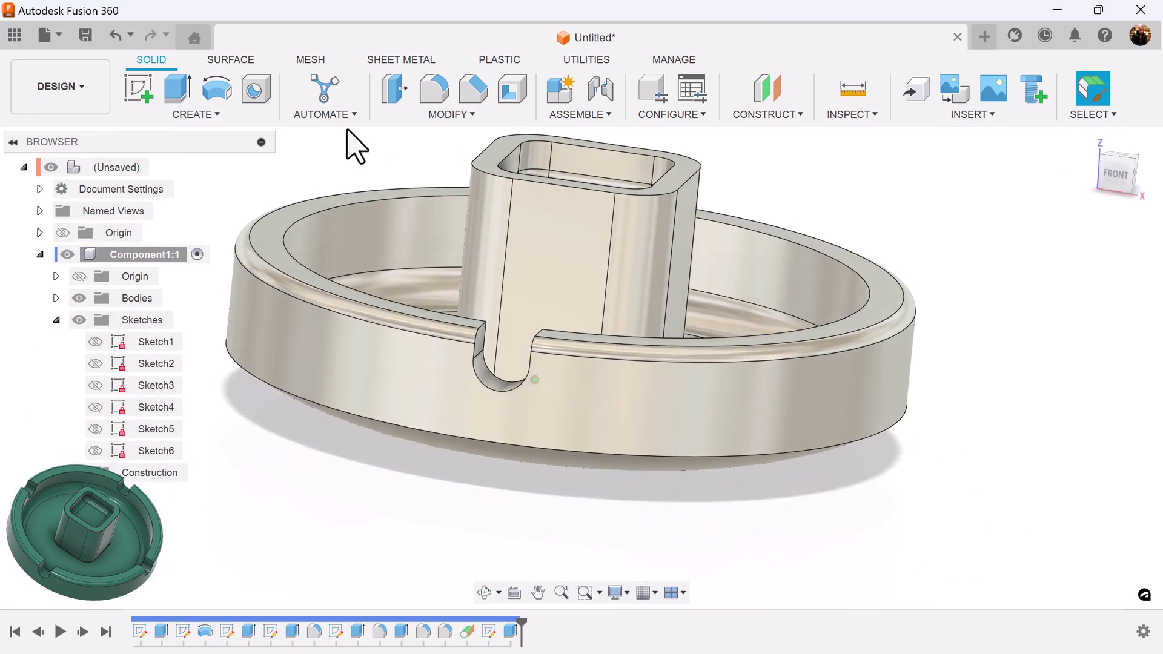
- Circular-pattern the notch cut feature around the tray's outer cylindrical face, with full distribution and a quantity of 4
{"action": "left_click", "coordinate": [194, 114]}
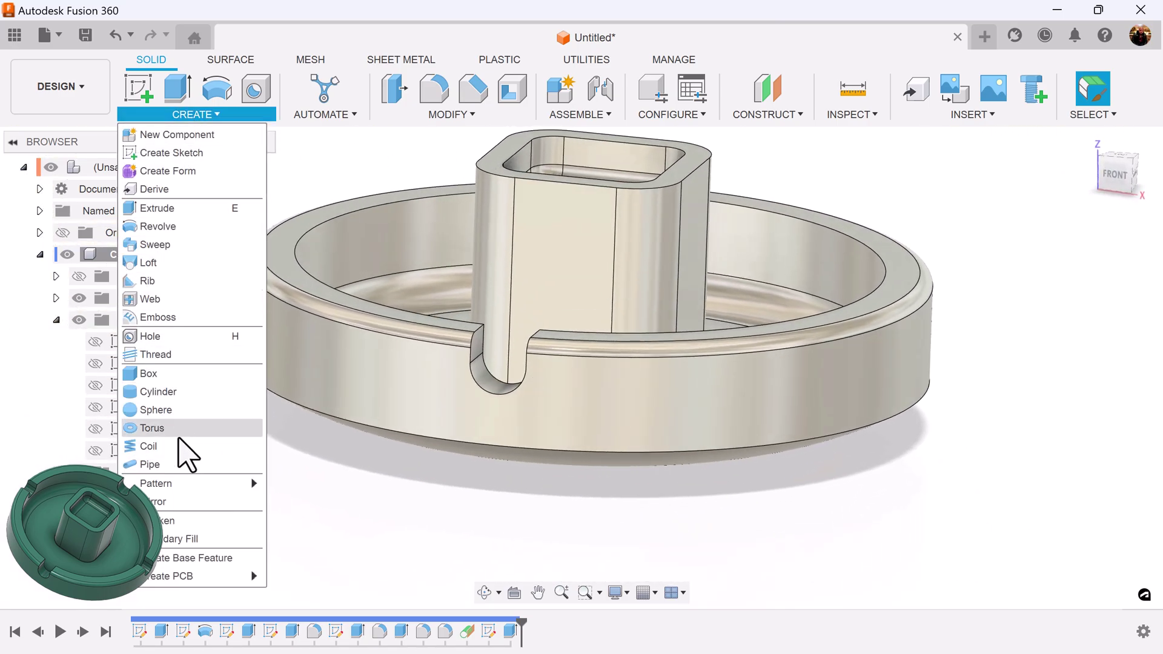
{"action": "mouse_move", "coordinate": [208, 486]}
{"action": "left_click", "coordinate": [321, 503]}
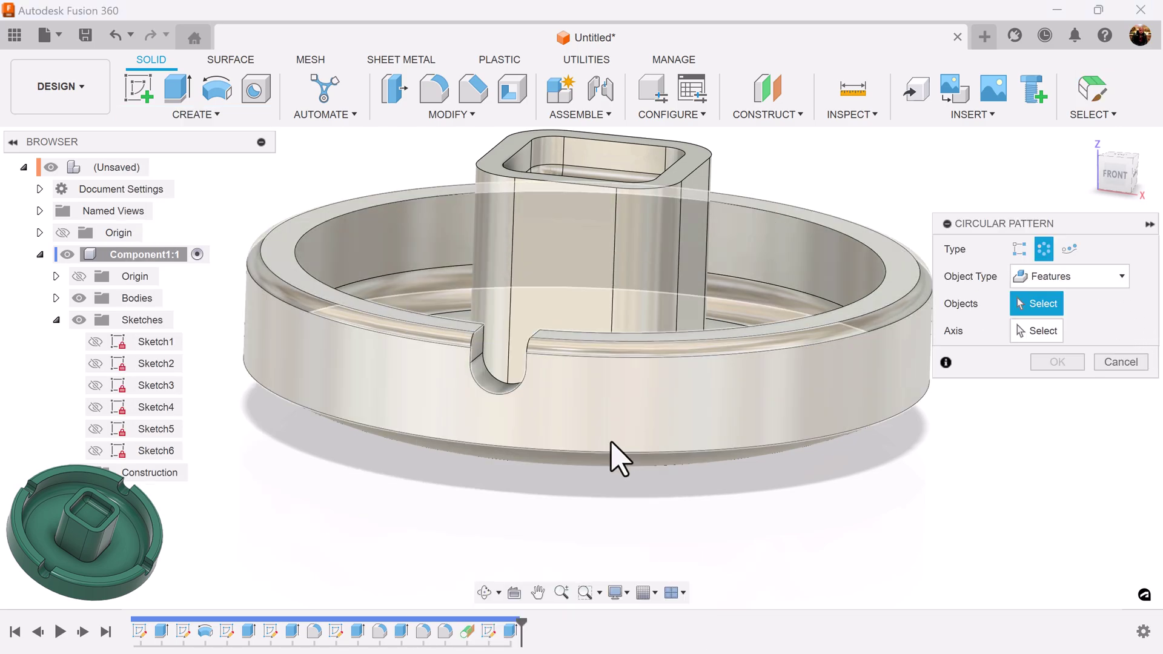
{"action": "left_click", "coordinate": [506, 636]}
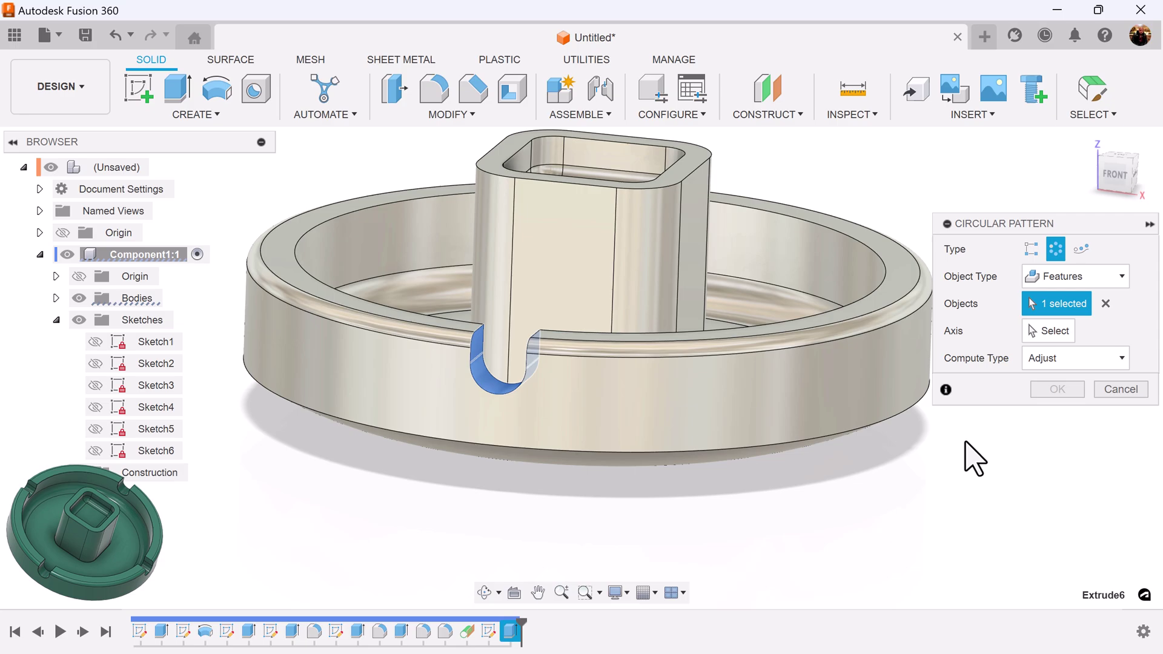
{"action": "left_click", "coordinate": [1045, 333]}
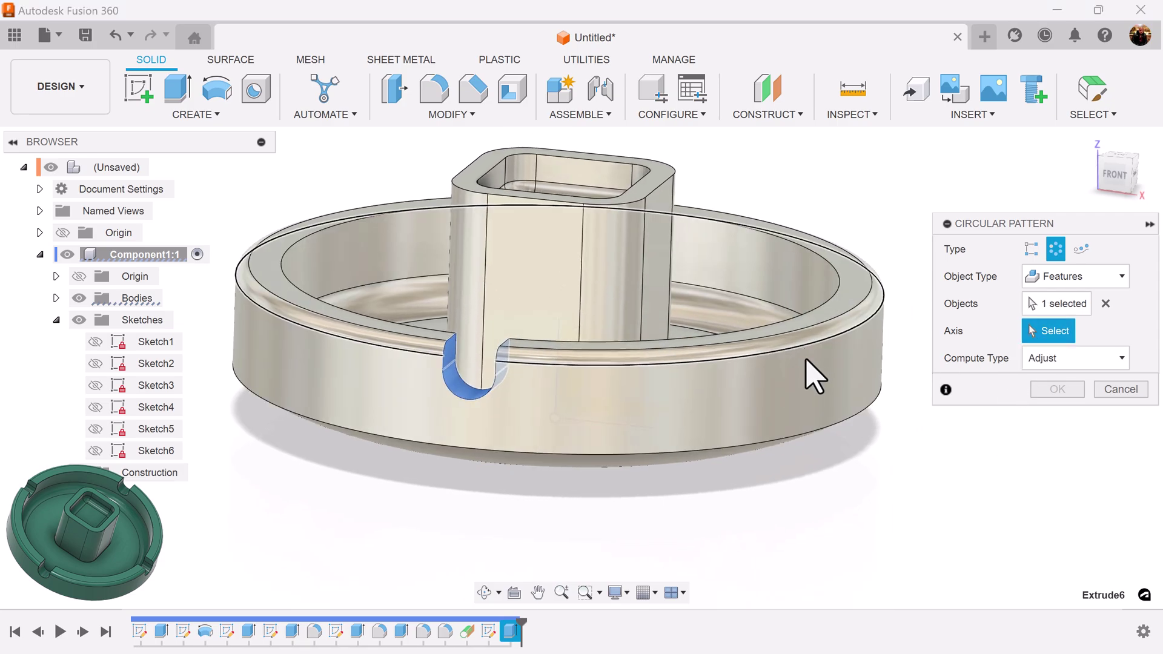
{"action": "left_click", "coordinate": [807, 375]}
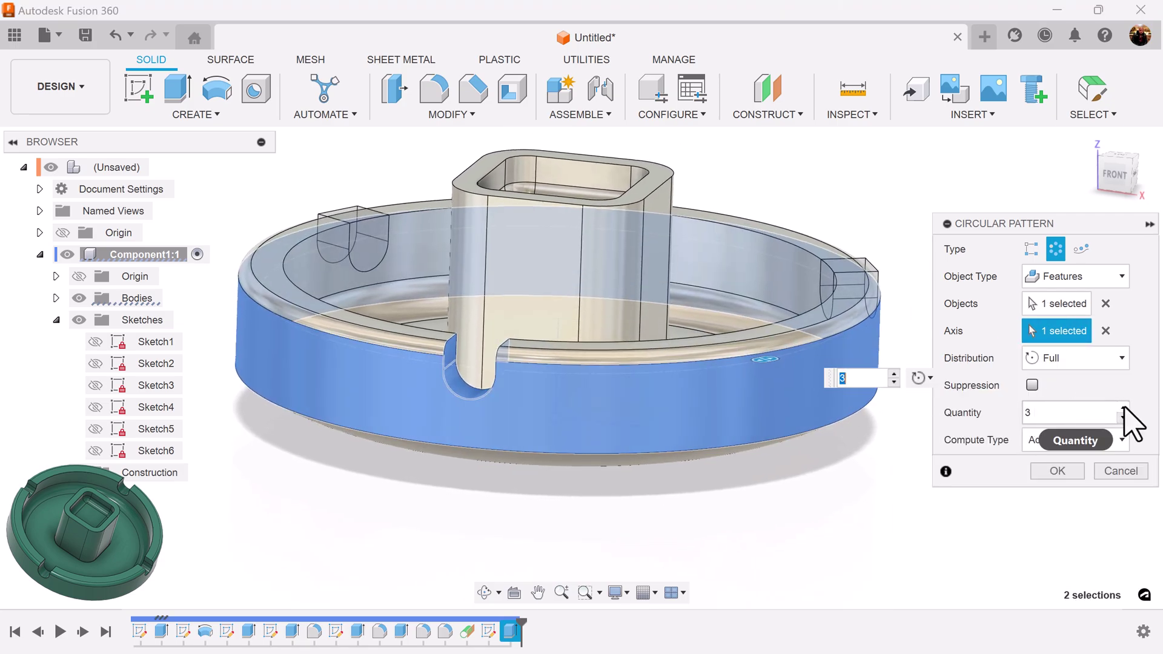
{"action": "left_click", "coordinate": [1124, 407]}
{"action": "left_click", "coordinate": [1060, 472]}
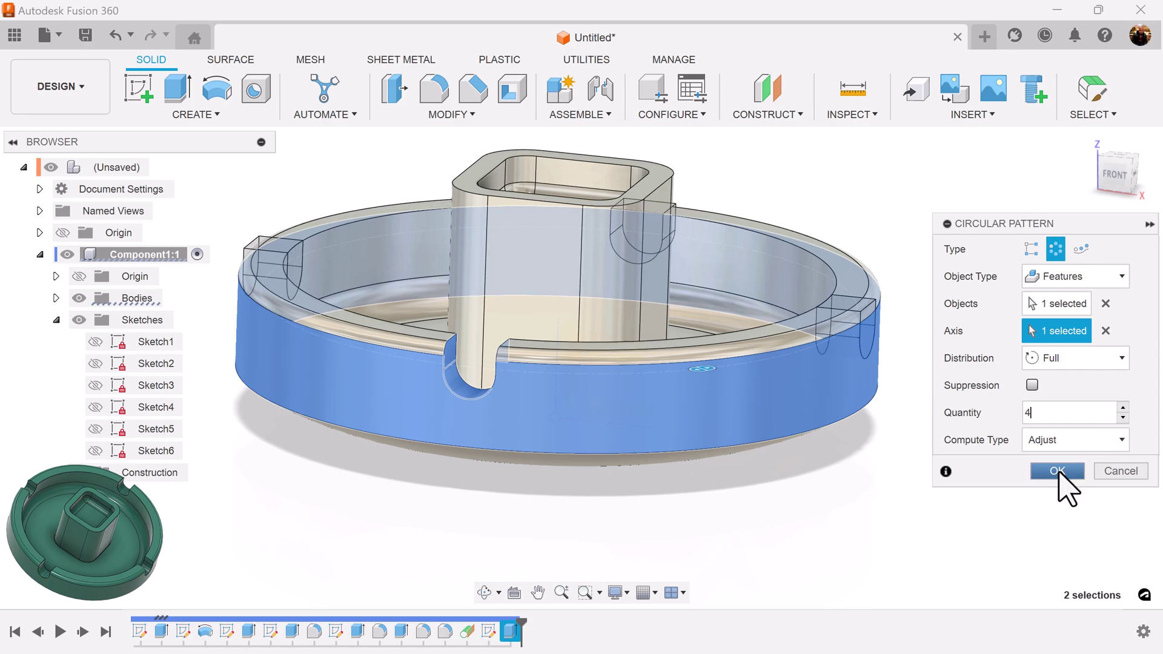
{"action": "scroll", "coordinate": [1040, 488], "scroll_direction": "down", "scroll_amount": 3}
{"action": "middle_click_drag", "start_coordinate": [1030, 486], "coordinate": [942, 441], "text": "shift"}
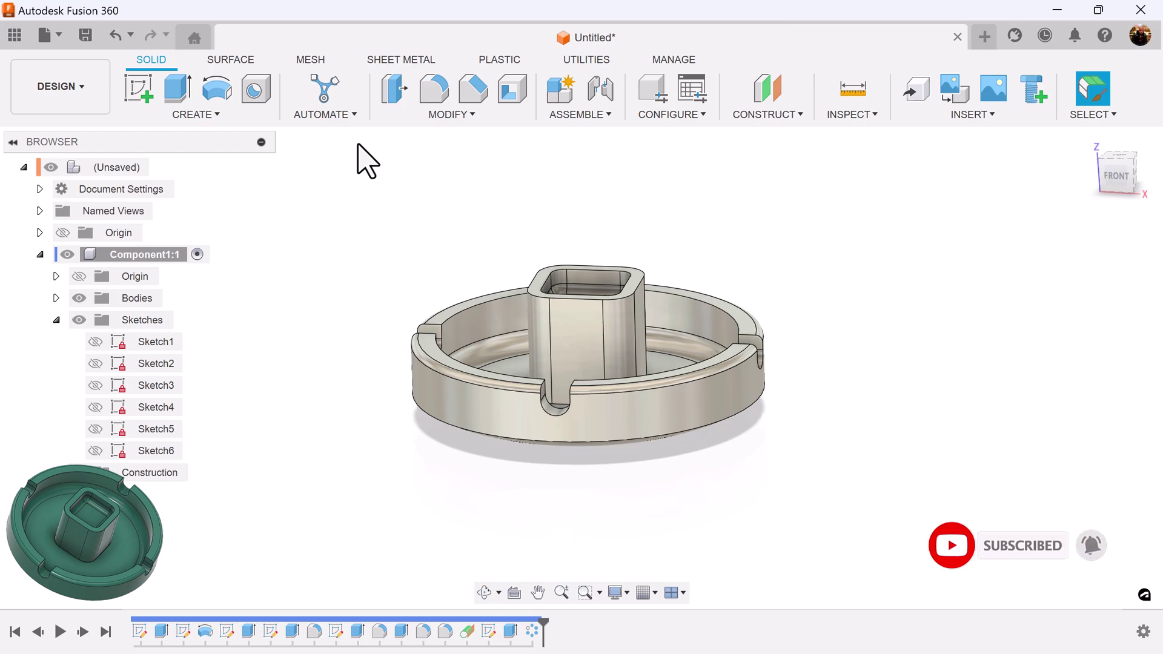
{"action": "key", "text": "ctrl+a"}
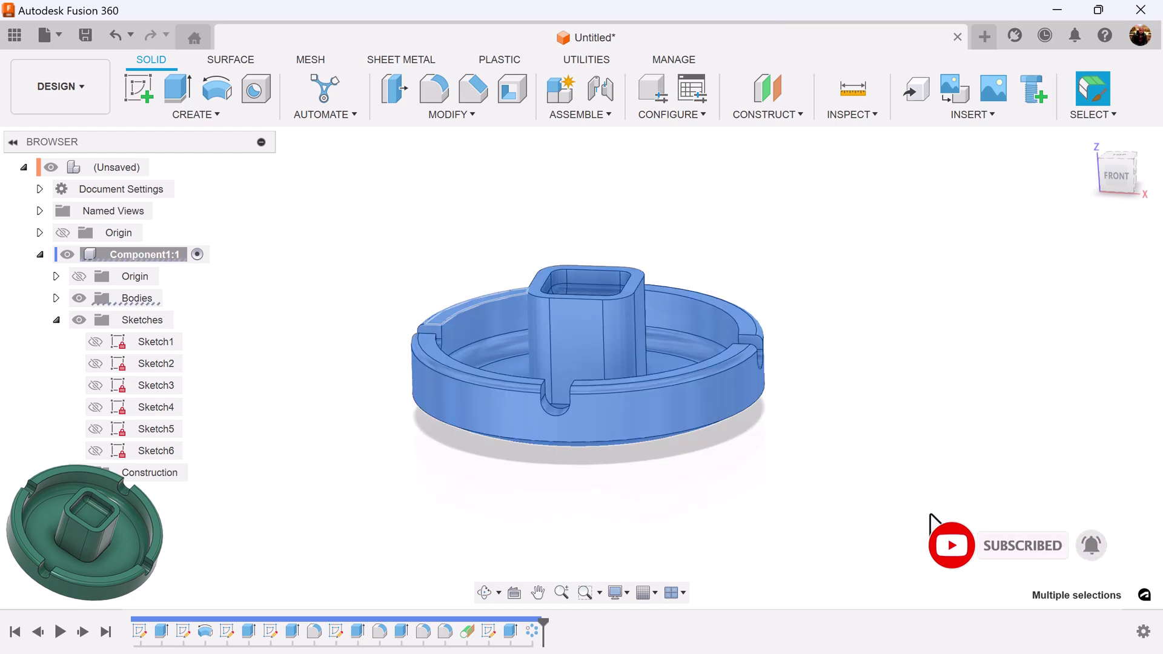
{"action": "left_click", "coordinate": [901, 506]}
{"action": "left_click_drag", "start_coordinate": [356, 263], "coordinate": [909, 538]}
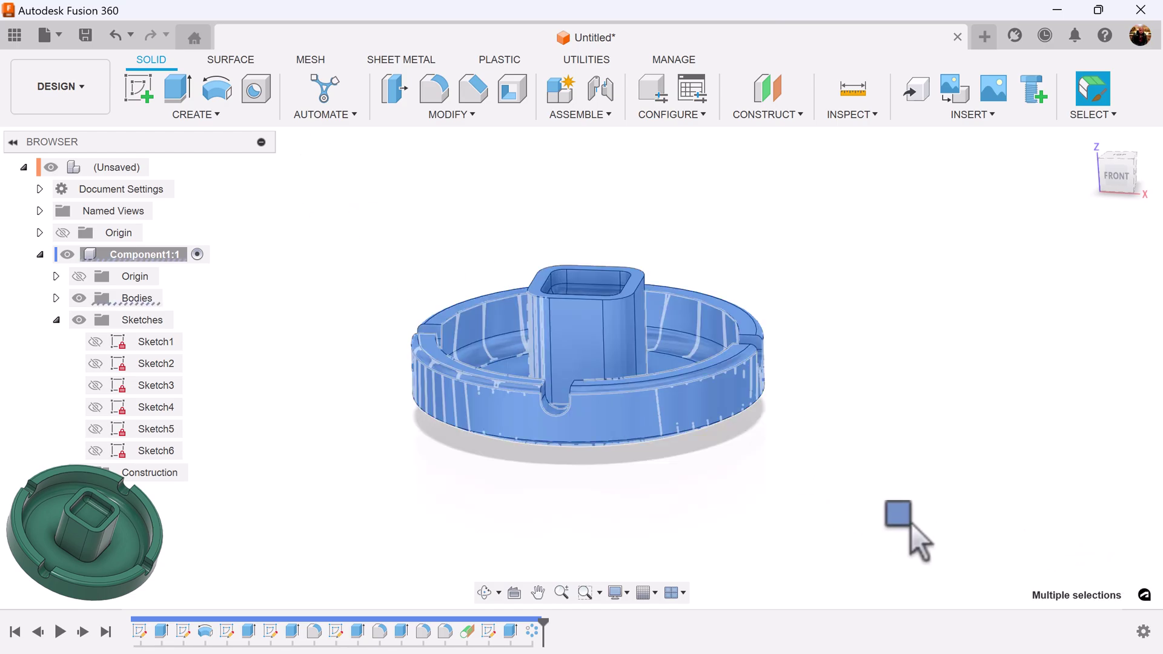
{"action": "left_click", "coordinate": [857, 428]}
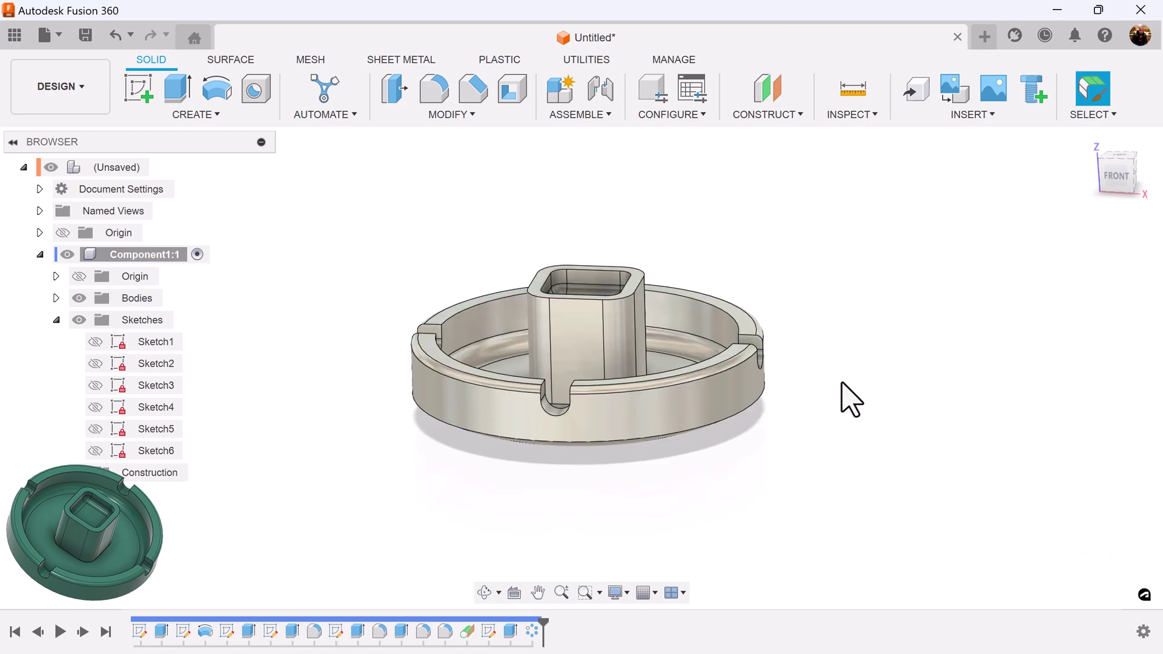
- Window-select the entire tray body, fillet all its edges with a 0.5 mm radius and return to the home view
{"action": "left_click", "coordinate": [1091, 117]}
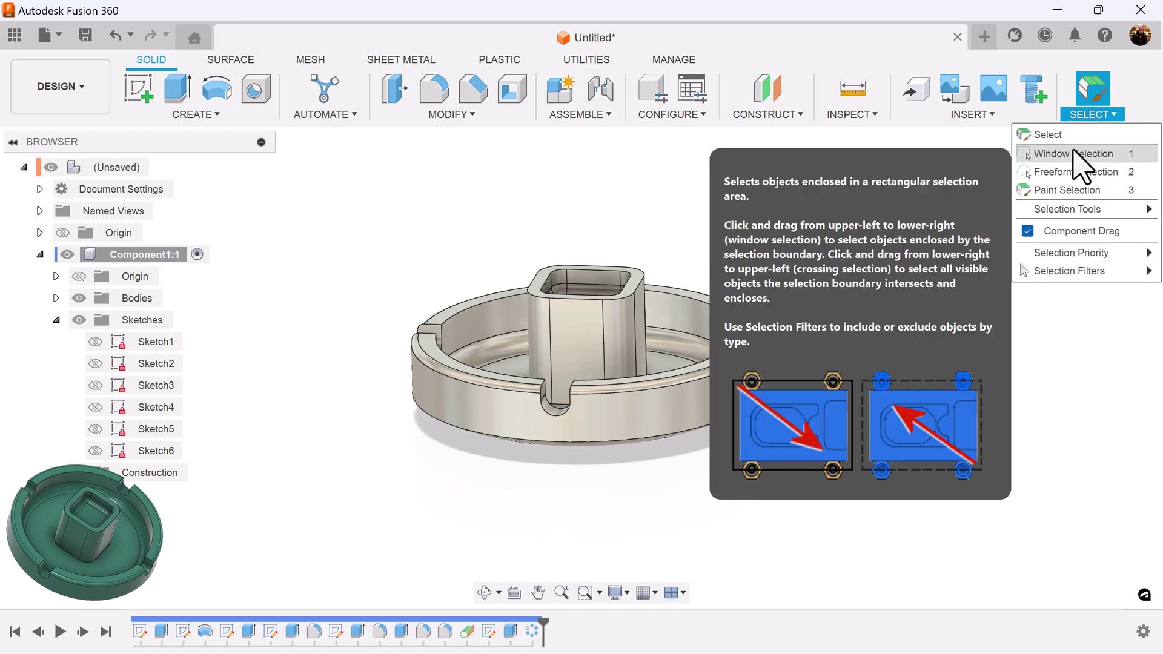
{"action": "left_click", "coordinate": [1074, 154]}
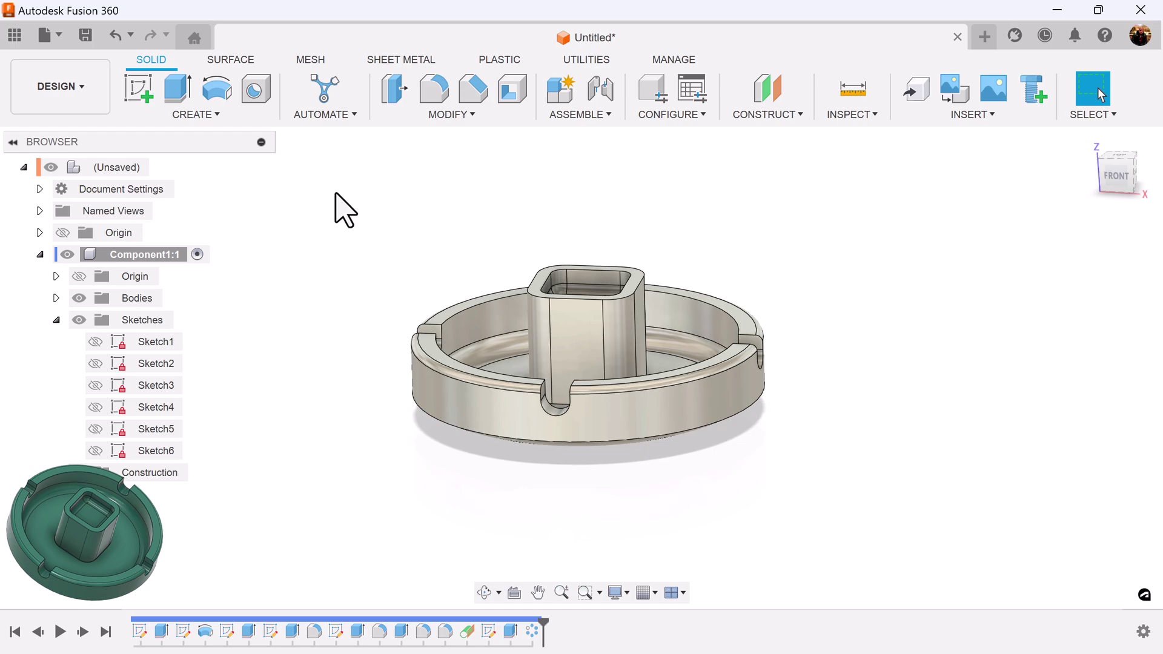
{"action": "left_click_drag", "start_coordinate": [335, 192], "coordinate": [909, 544]}
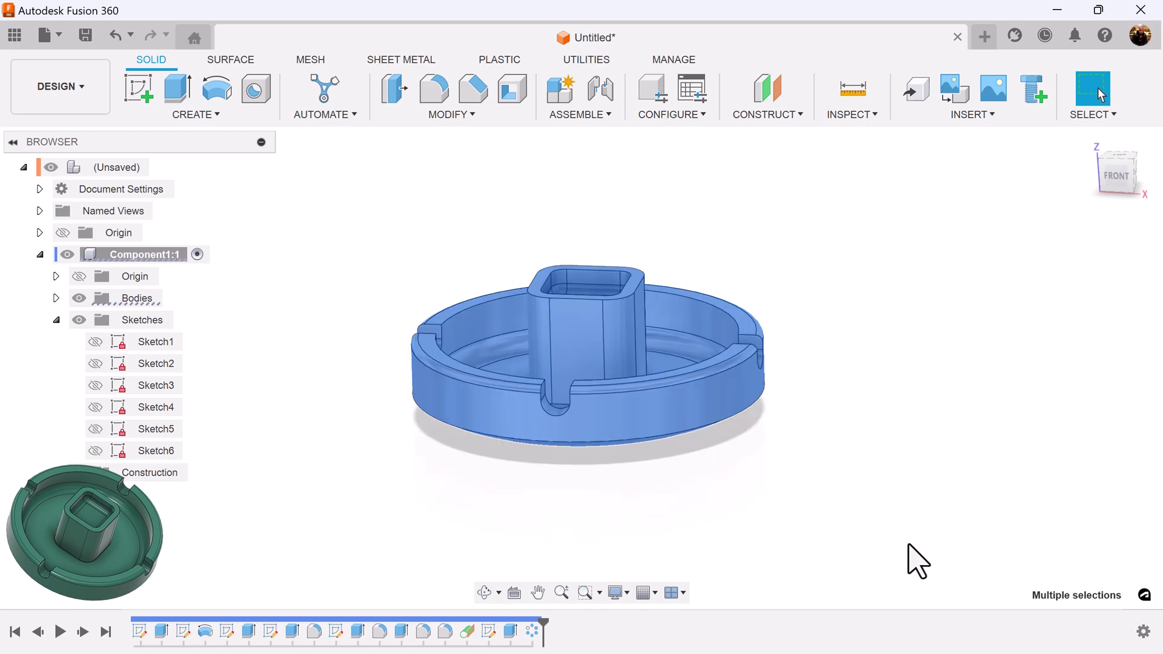
{"action": "left_click", "coordinate": [445, 88]}
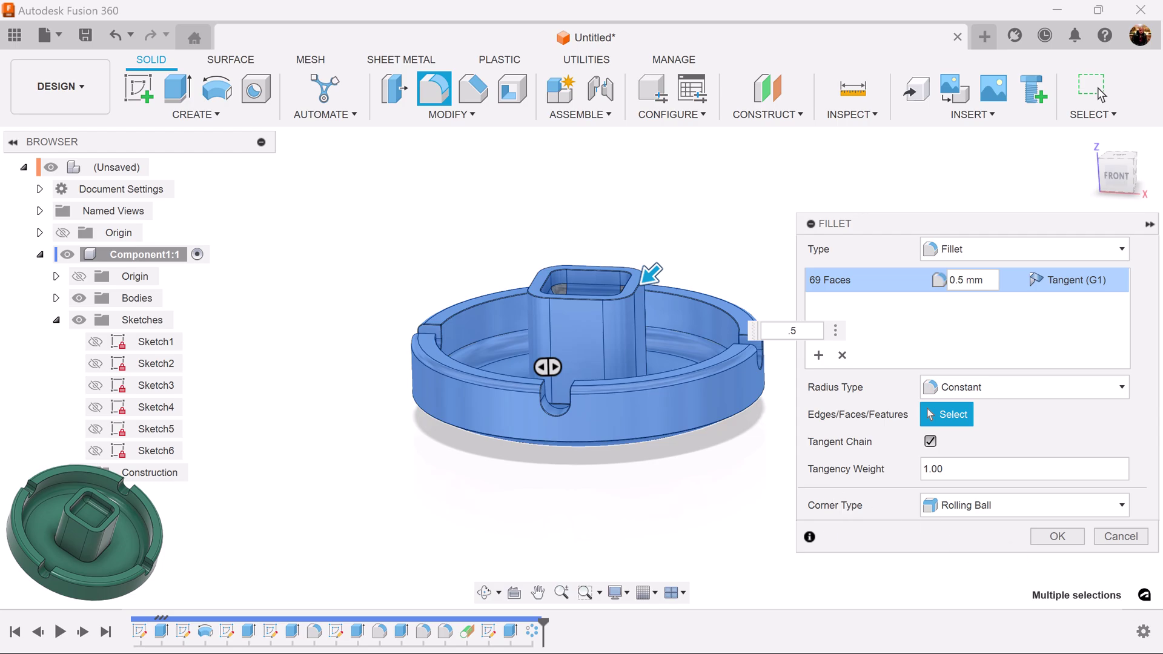
{"action": "left_click", "coordinate": [1054, 537]}
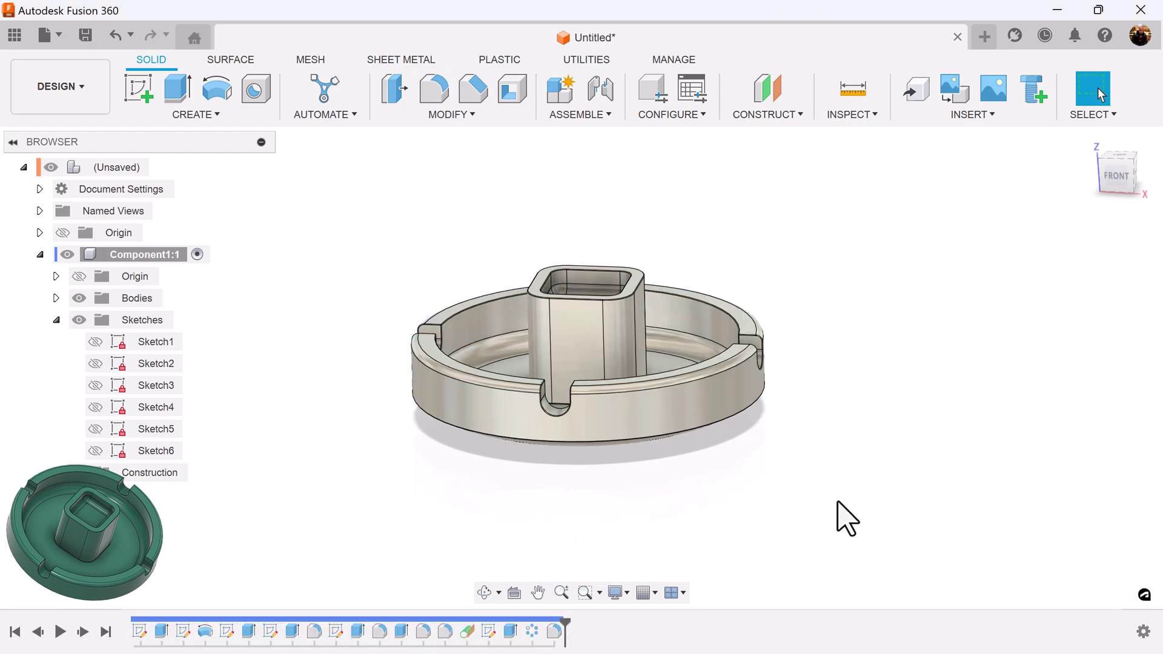
{"action": "left_click", "coordinate": [1086, 156]}
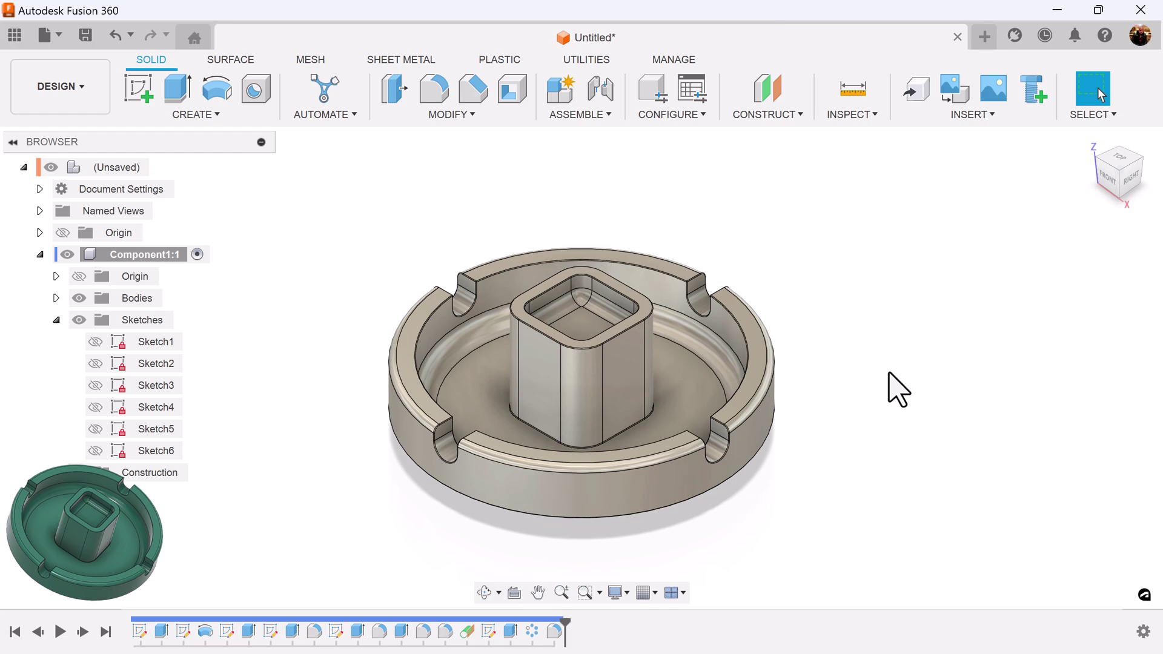